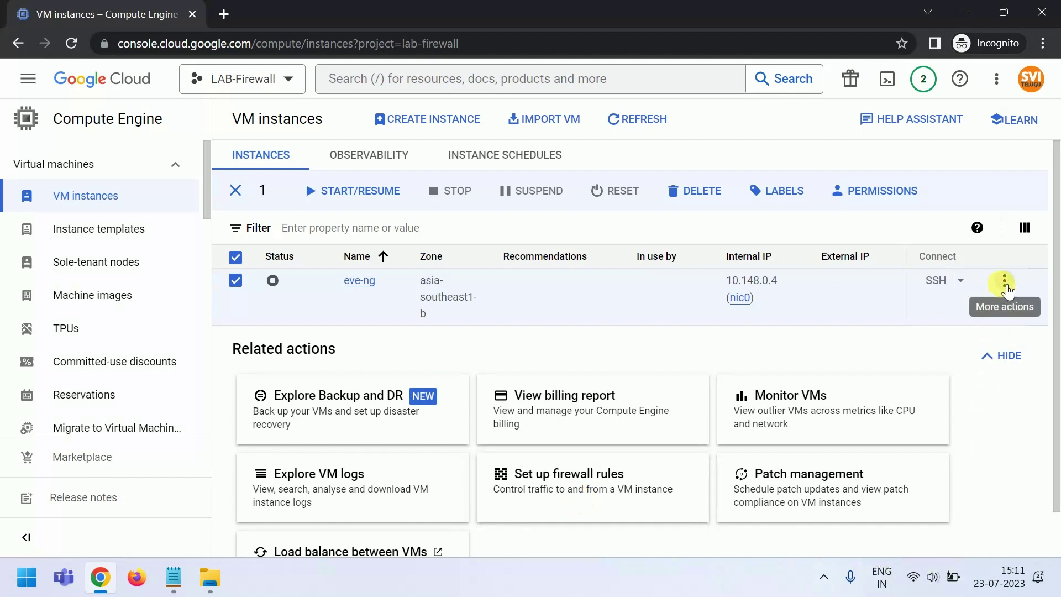
# - Start the stopped eve-ng VM instance with Start/Resume and confirm the prompt
pyautogui.click(1005, 283)
pyautogui.click(912, 305)
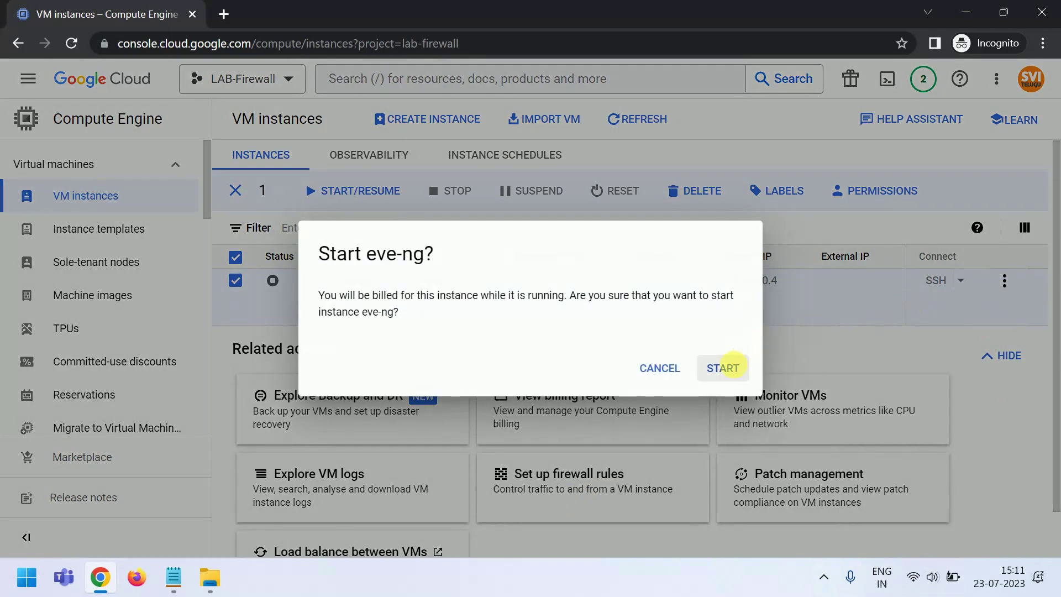
pyautogui.click(723, 368)
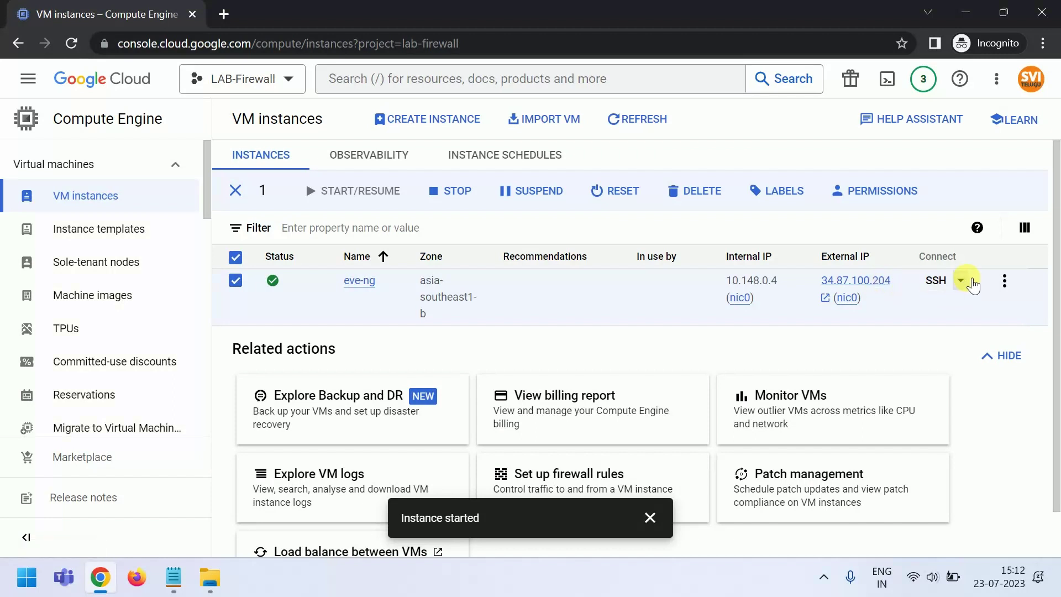
# - Open an SSH-in-browser session to the eve-ng instance in its own window
pyautogui.click(961, 281)
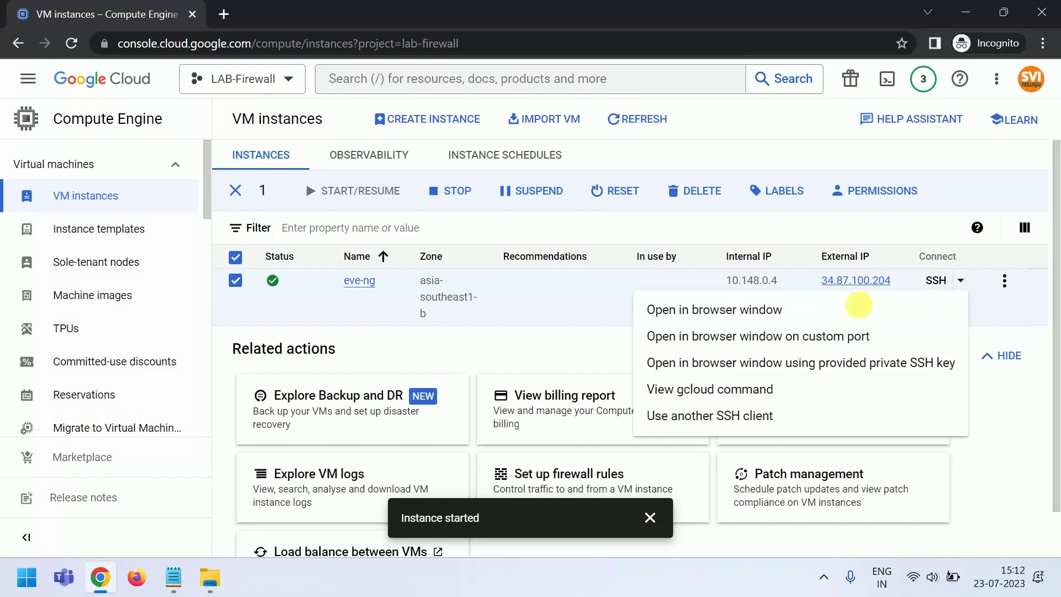
pyautogui.click(734, 312)
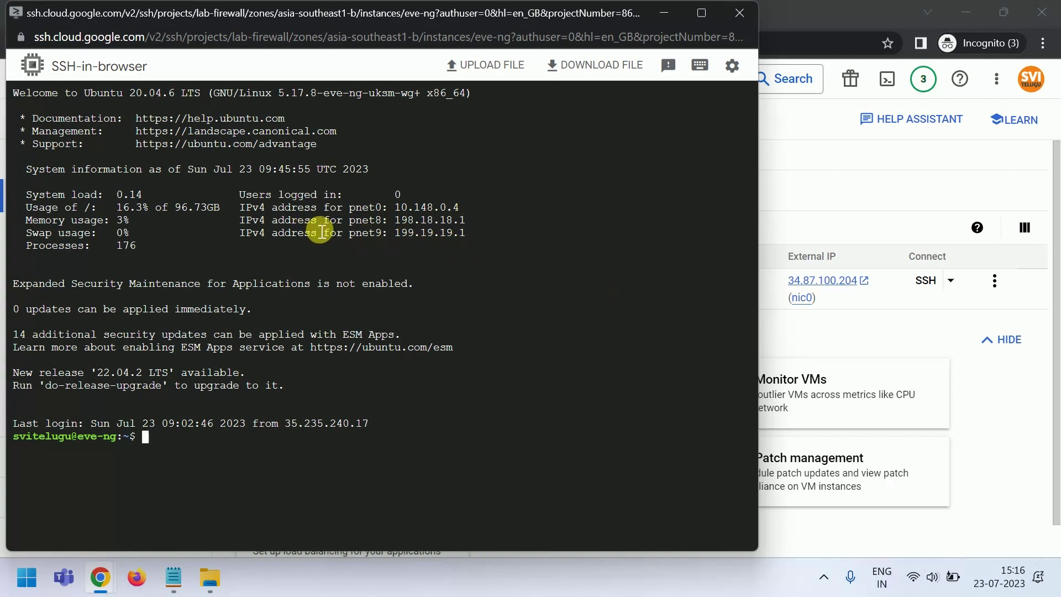
# - Switch to root with sudo -i and enable IPv4 forwarding on the host
pyautogui.moveTo(396, 221); pyautogui.dragTo(478, 240)
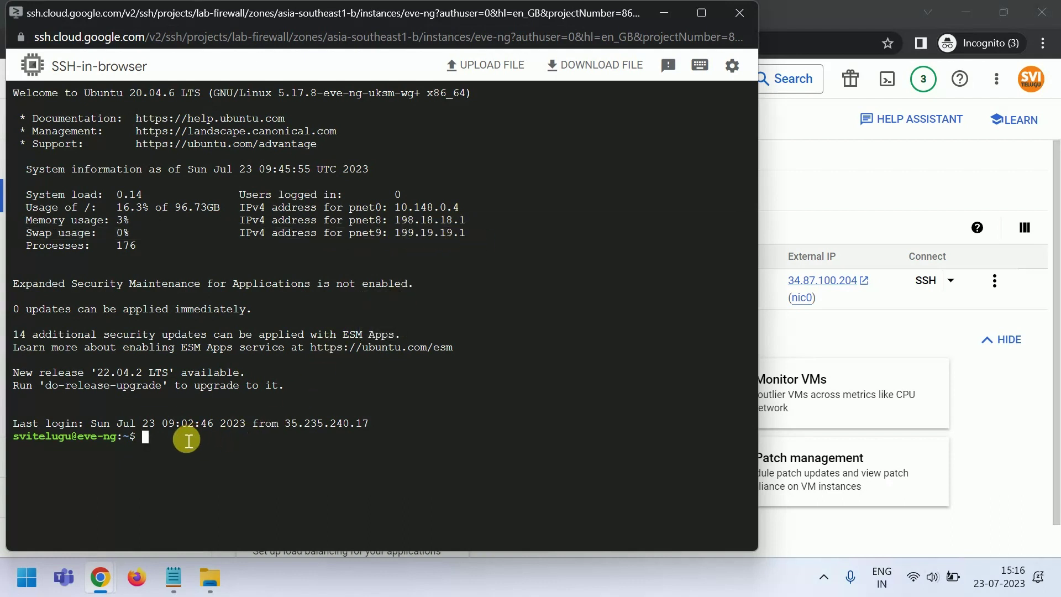
pyautogui.write('sudo -i')
pyautogui.press('Return')
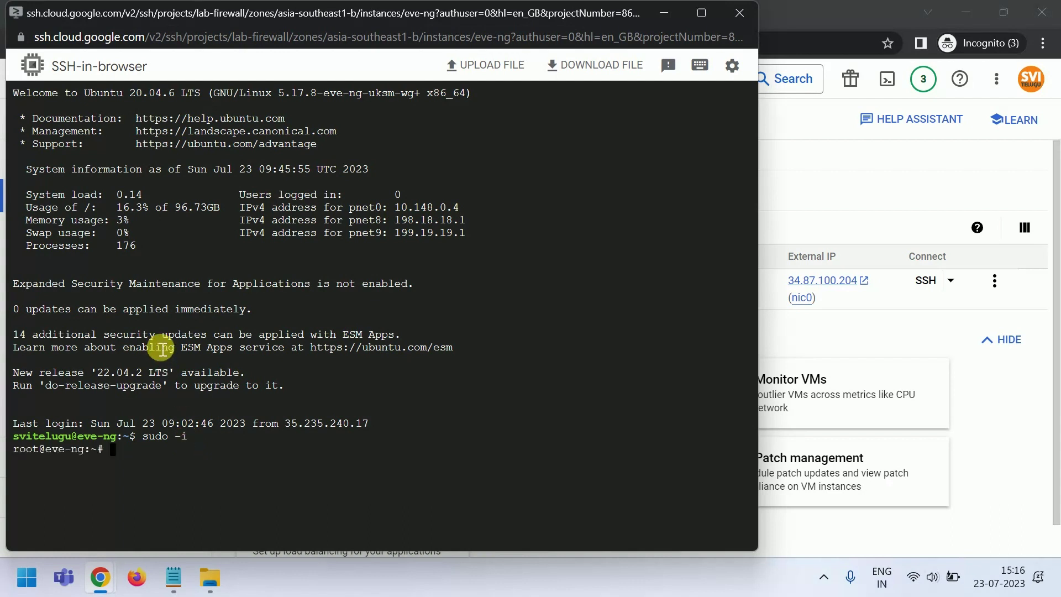
pyautogui.press('Return')
pyautogui.write('nano /etc/network/interfaces')
pyautogui.press('Up')
pyautogui.press('Up')
pyautogui.press('Up')
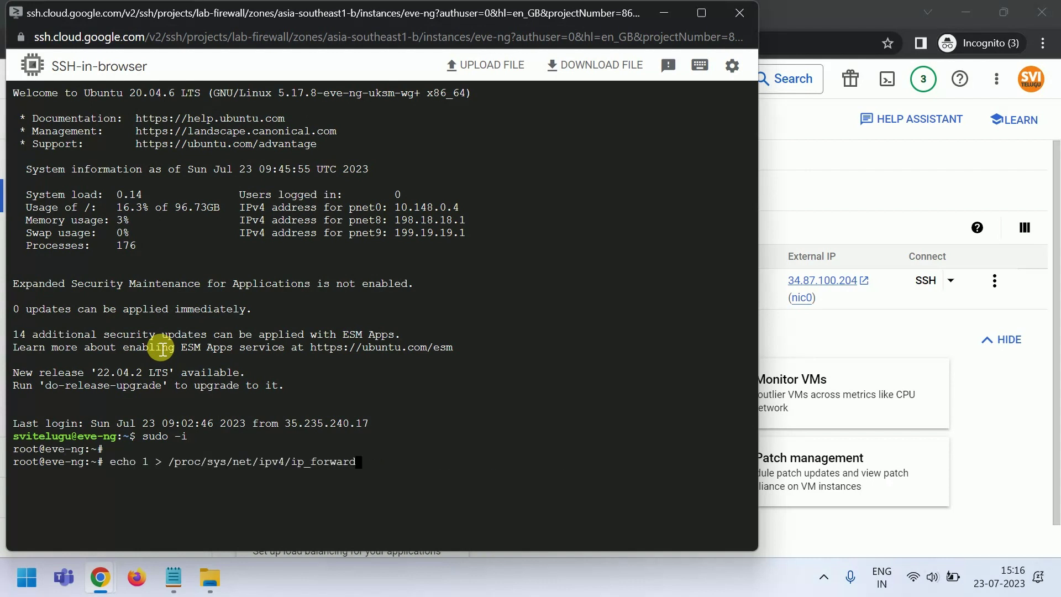
pyautogui.press('Return')
# - Add pnet0 masquerade NAT rules for 199.19.19.0/24 and 198.18.18.0/24
pyautogui.press('Up')
pyautogui.press('Up')
pyautogui.press('Up')
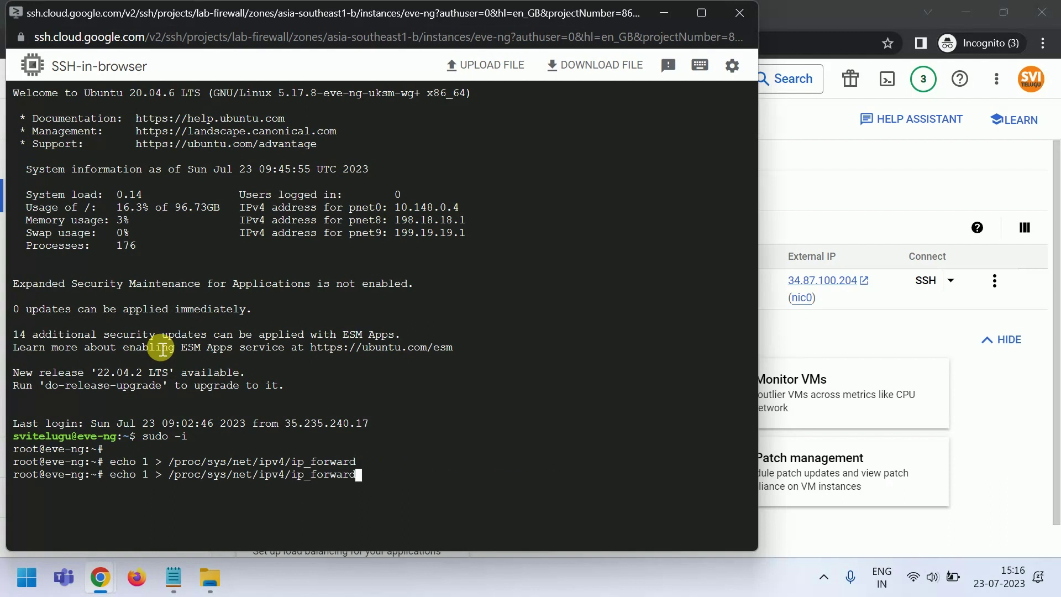
pyautogui.press('Up')
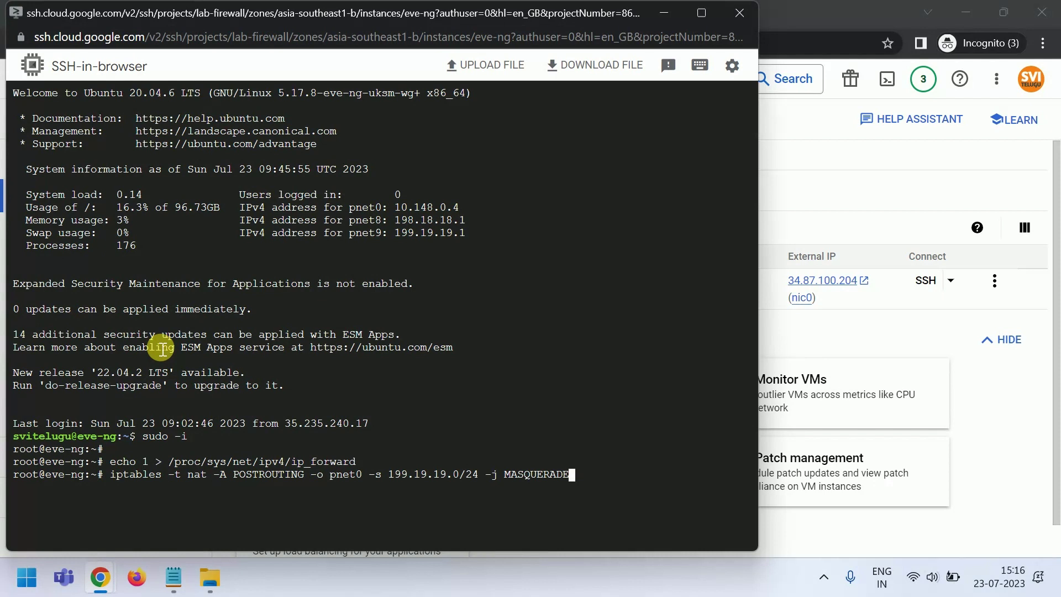
pyautogui.press('Return')
pyautogui.press('Up')
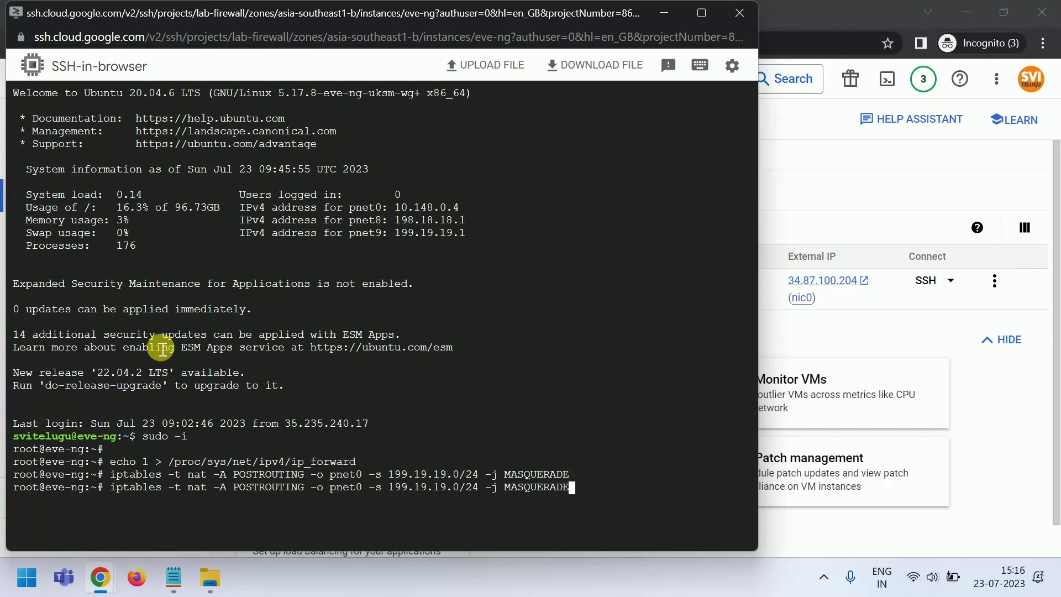
pyautogui.press('Up')
pyautogui.press('Up')
pyautogui.press('Down')
pyautogui.press('Up')
pyautogui.press('Up')
pyautogui.press('Up')
pyautogui.press('Up')
pyautogui.press('Return')
pyautogui.click(666, 12)
# - Sign in to EVE-NG as admin with the Html5 console and enlarge the PaloAlto lab topology
pyautogui.click(314, 6)
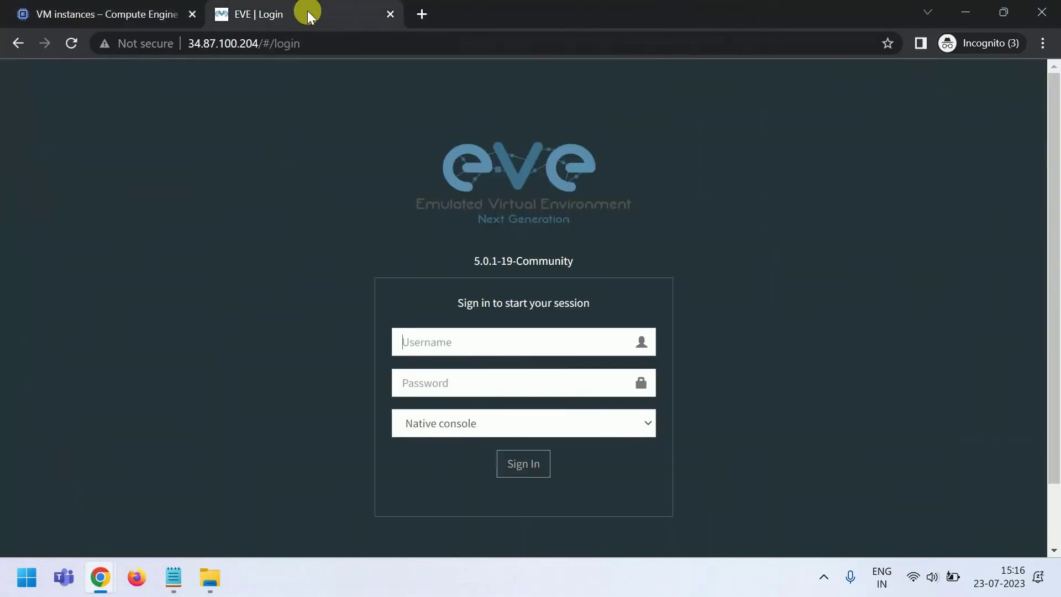
pyautogui.click(459, 343)
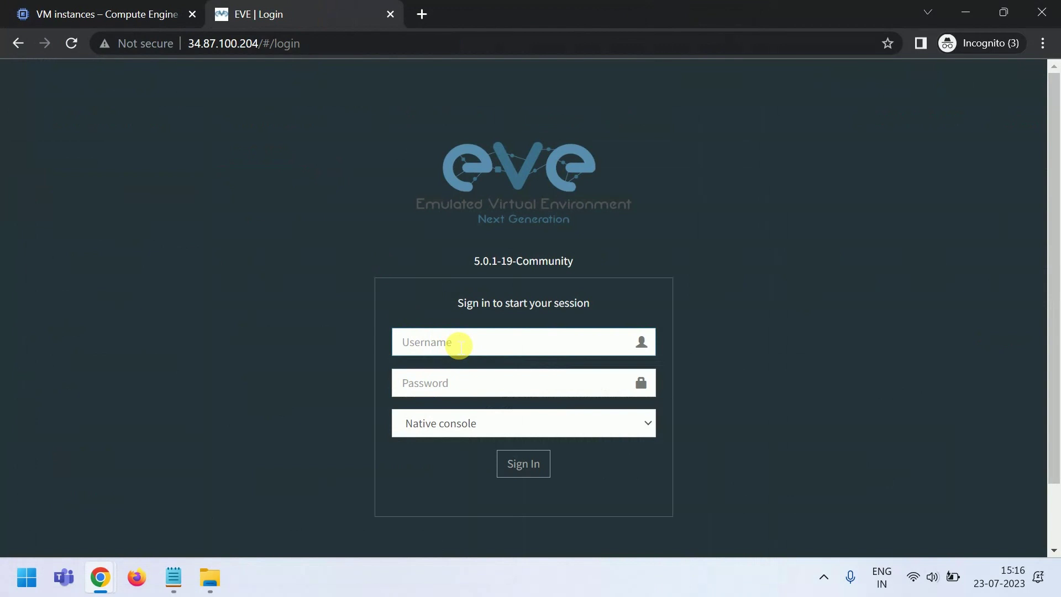
pyautogui.write('admin')
pyautogui.press('Tab')
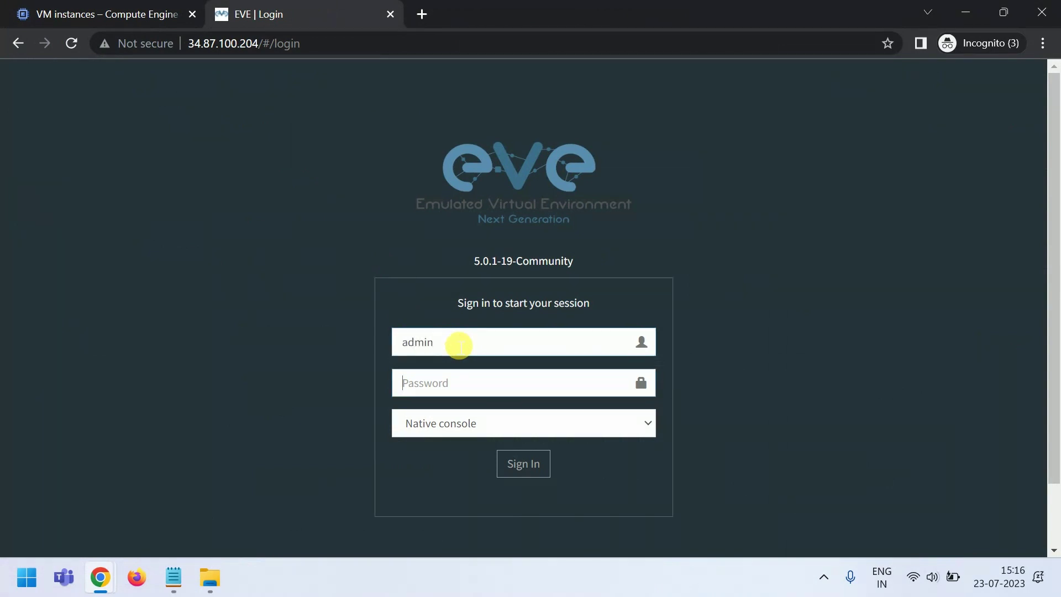
pyautogui.write('eve')
pyautogui.click(438, 426)
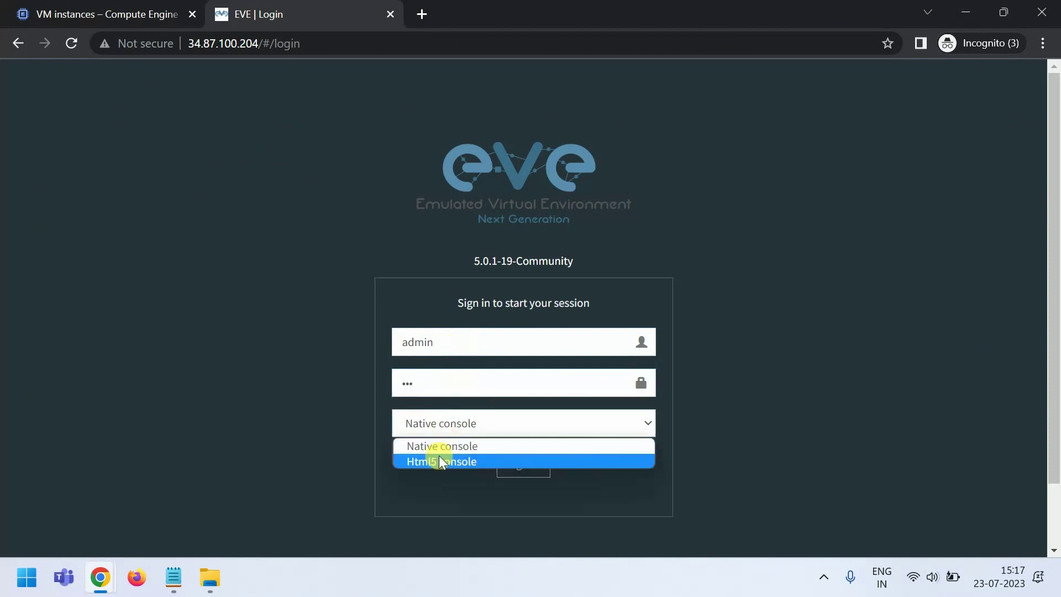
pyautogui.click(437, 460)
pyautogui.click(524, 467)
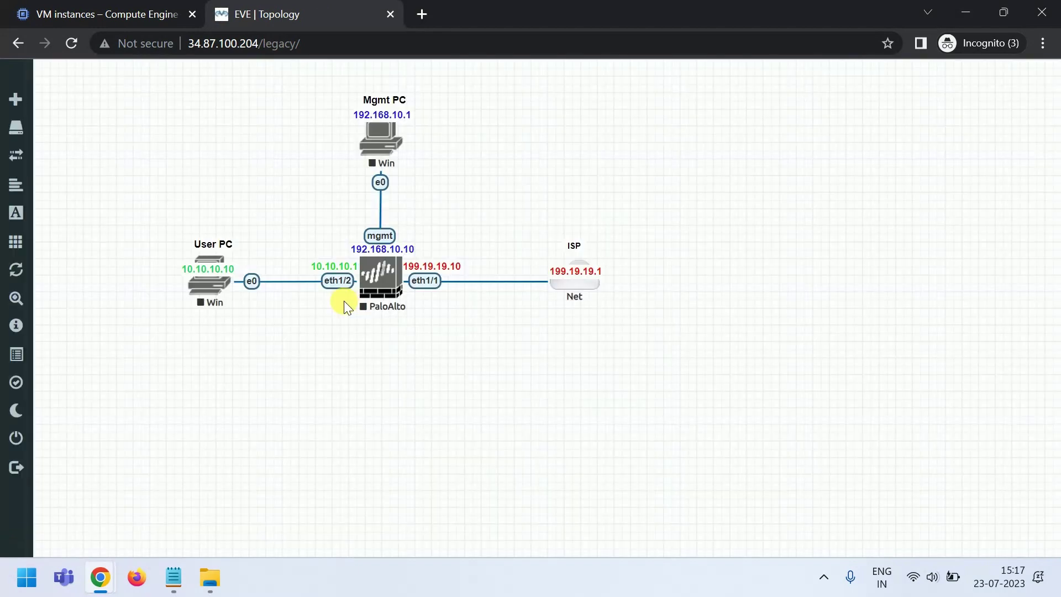
pyautogui.moveTo(47, 293)
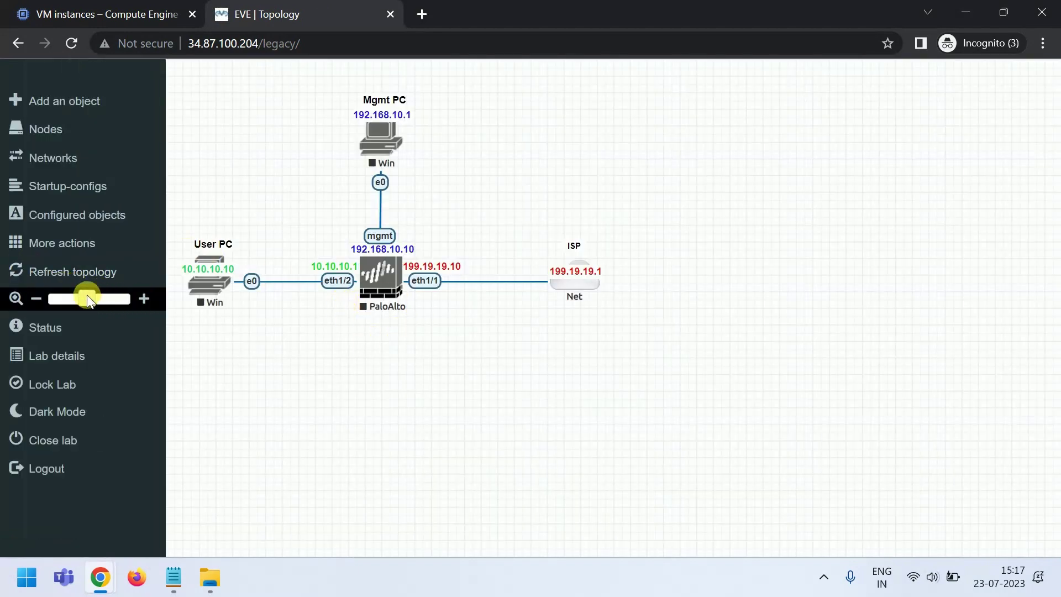
pyautogui.moveTo(87, 294); pyautogui.dragTo(108, 301)
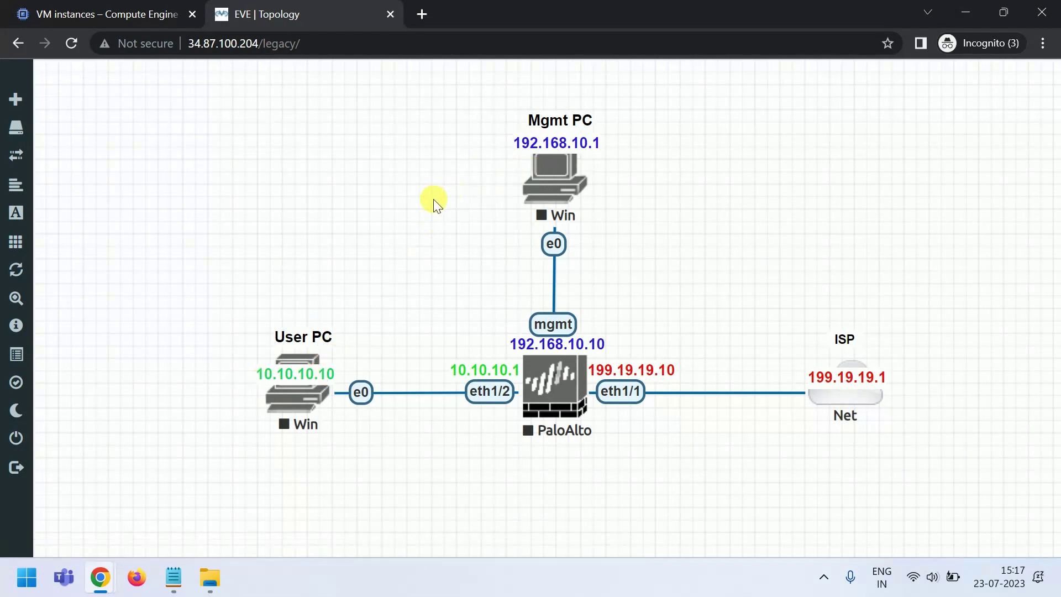
# - Inspect the ISP Net cloud's Cloud9 type without saving, then bring back the SSH window
pyautogui.rightClick(835, 395)
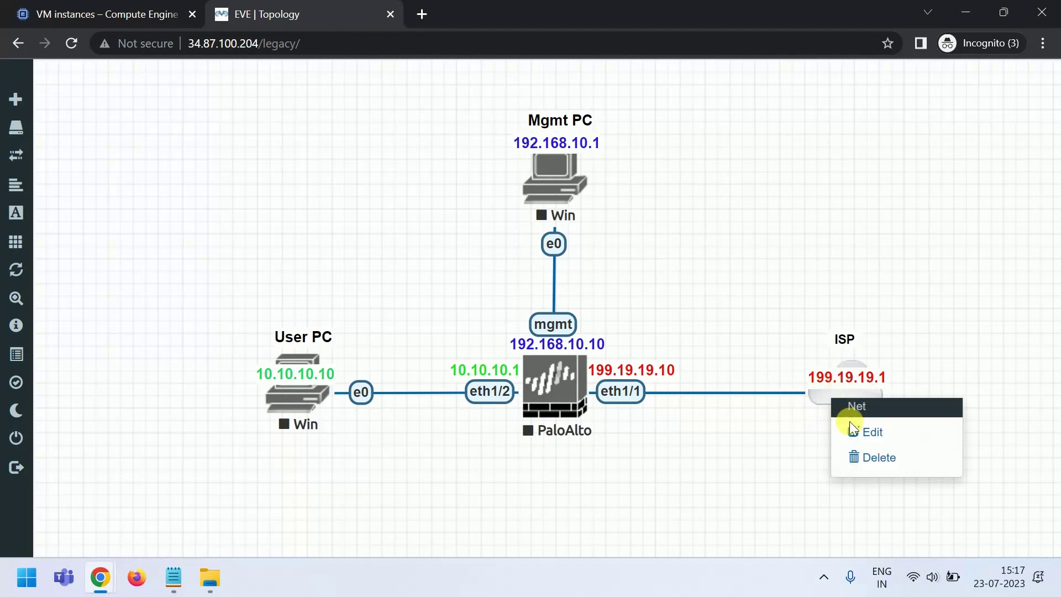
pyautogui.click(872, 434)
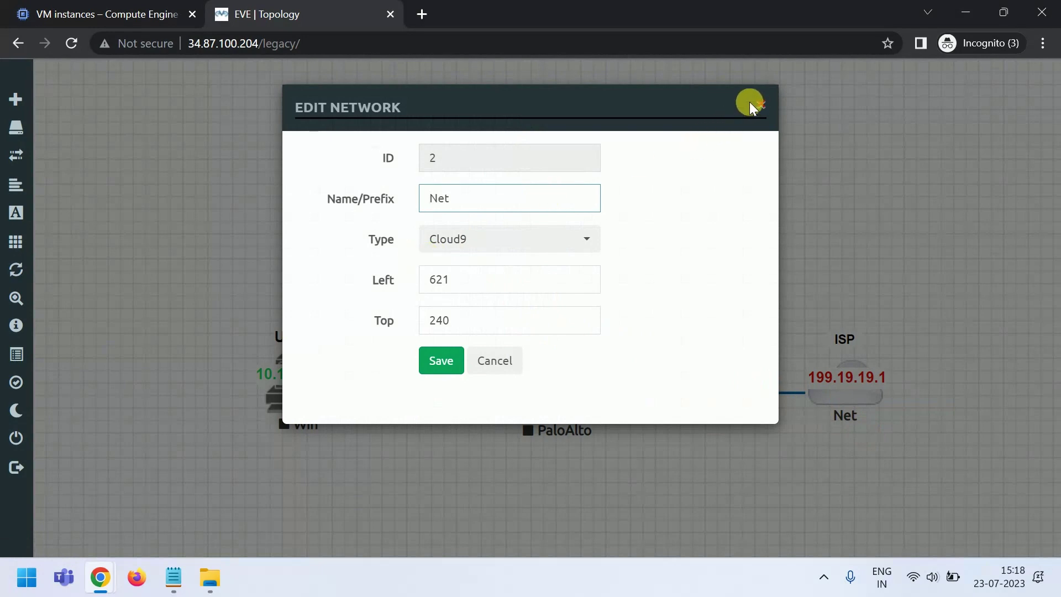
pyautogui.click(759, 256)
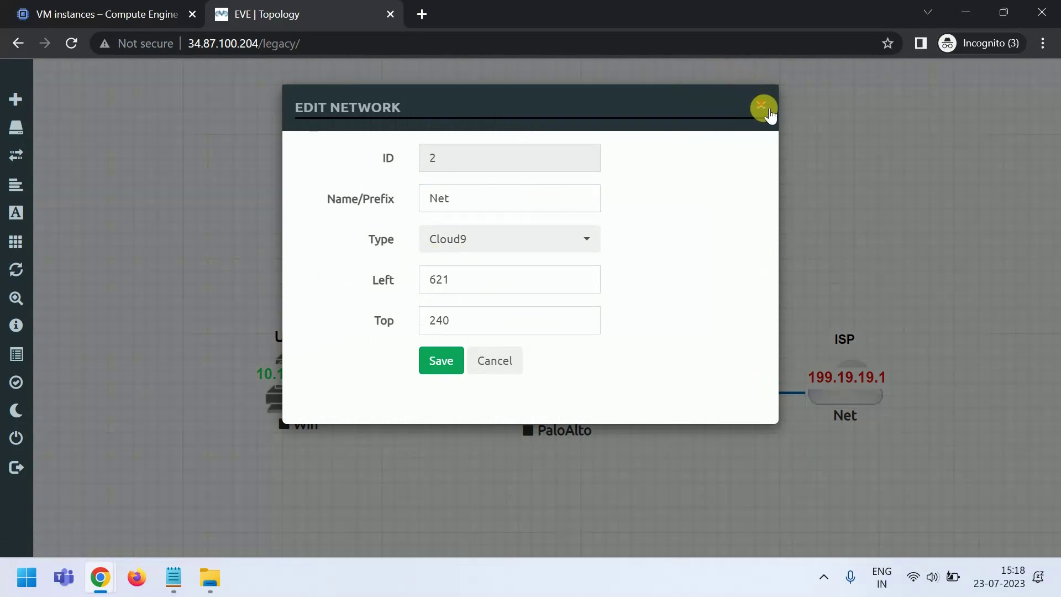
pyautogui.click(762, 107)
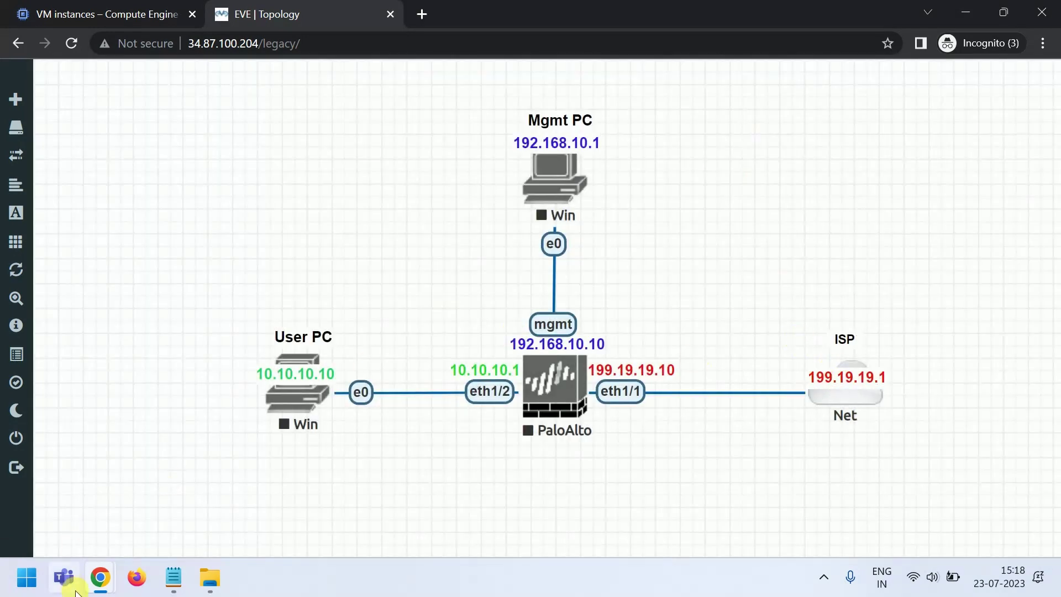
pyautogui.moveTo(100, 578)
pyautogui.click(396, 522)
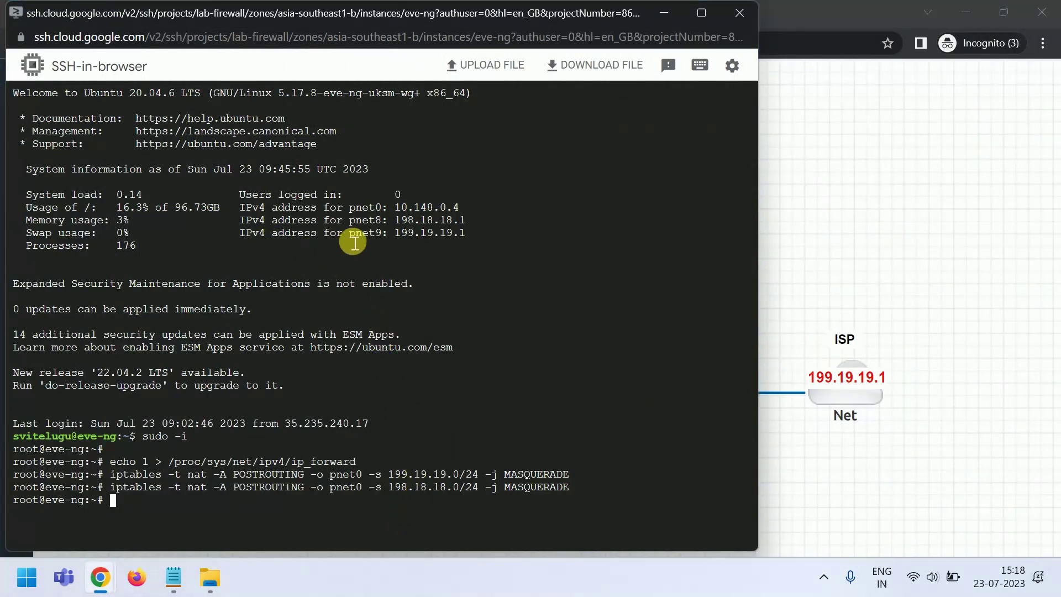
# - Copy the pnet9 address 199.19.19.1 from the terminal and return to the EVE topology
pyautogui.moveTo(354, 242); pyautogui.dragTo(490, 239)
pyautogui.click(859, 217)
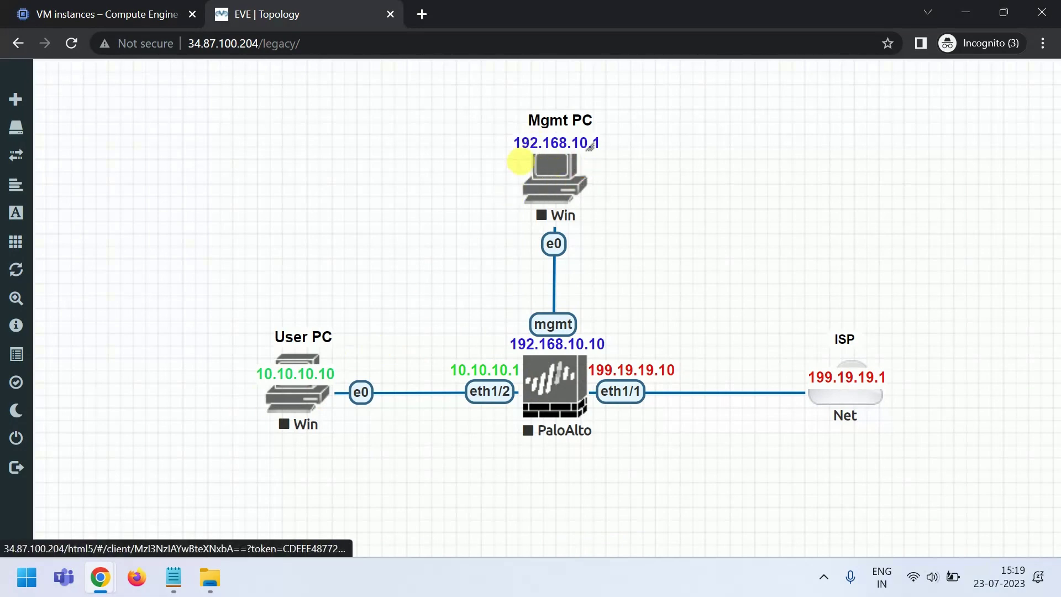
# - Start the Mgmt PC, User PC and PaloAlto firewall nodes
pyautogui.rightClick(560, 177)
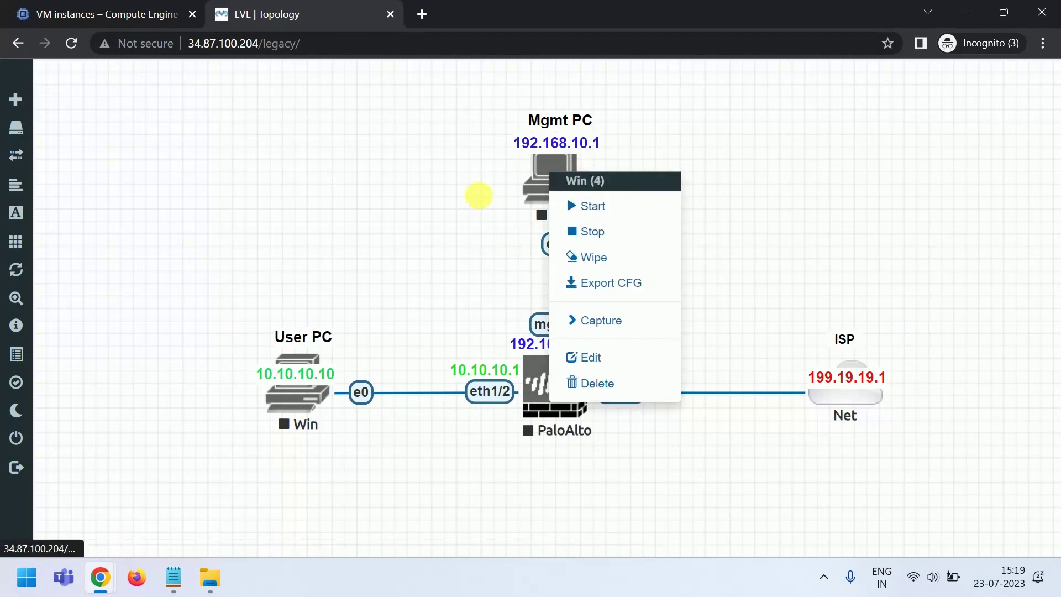
pyautogui.click(476, 194)
pyautogui.rightClick(544, 166)
pyautogui.click(580, 203)
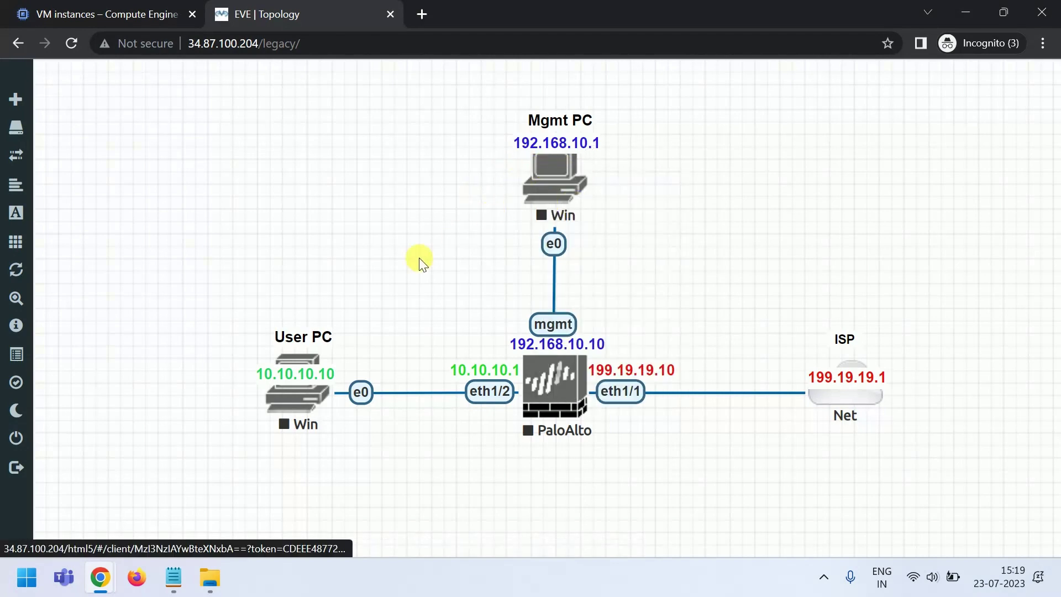
pyautogui.rightClick(290, 404)
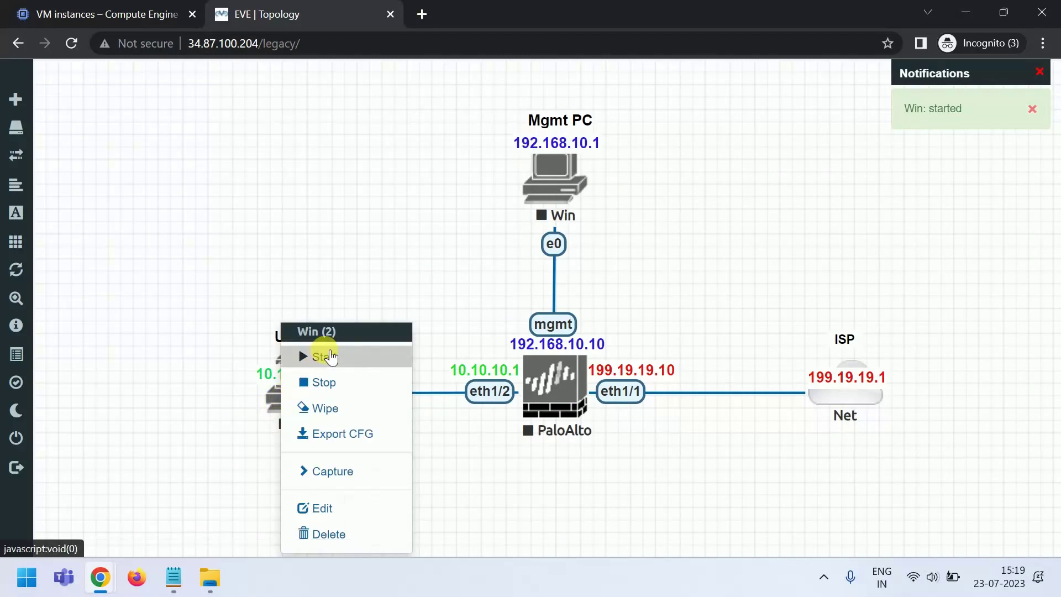
pyautogui.click(308, 354)
pyautogui.rightClick(549, 392)
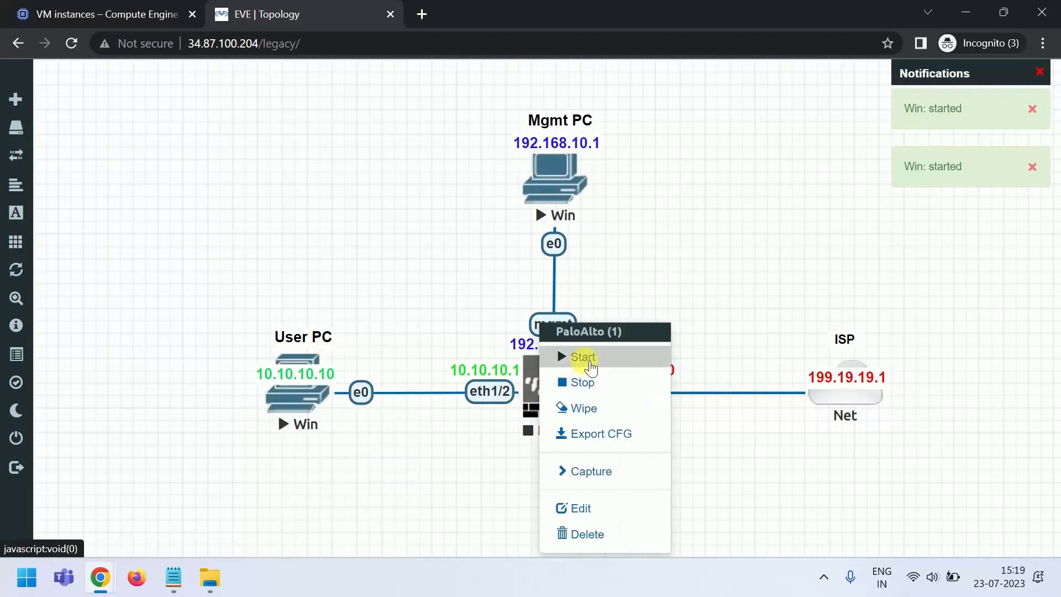
pyautogui.click(579, 357)
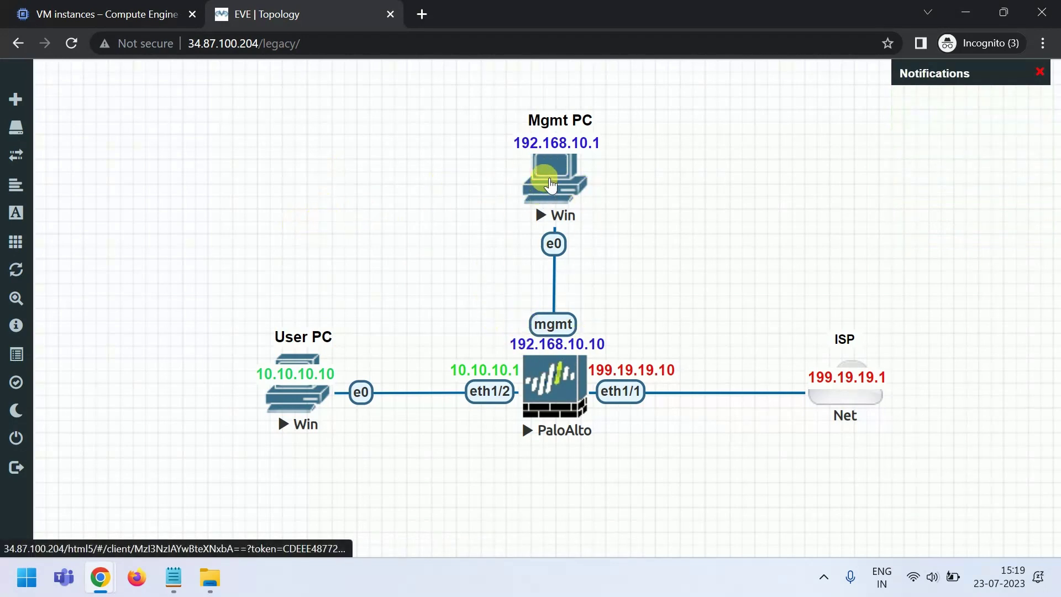
# - Launch the Mgmt PC's HTML5 console in a new tab
pyautogui.rightClick(554, 178)
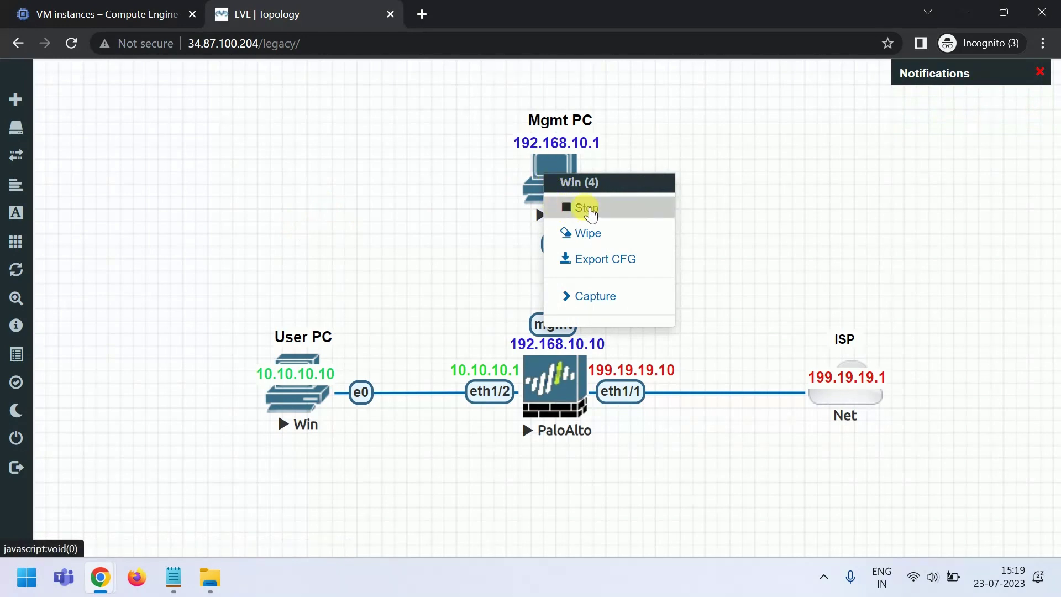
pyautogui.click(429, 240)
pyautogui.rightClick(545, 177)
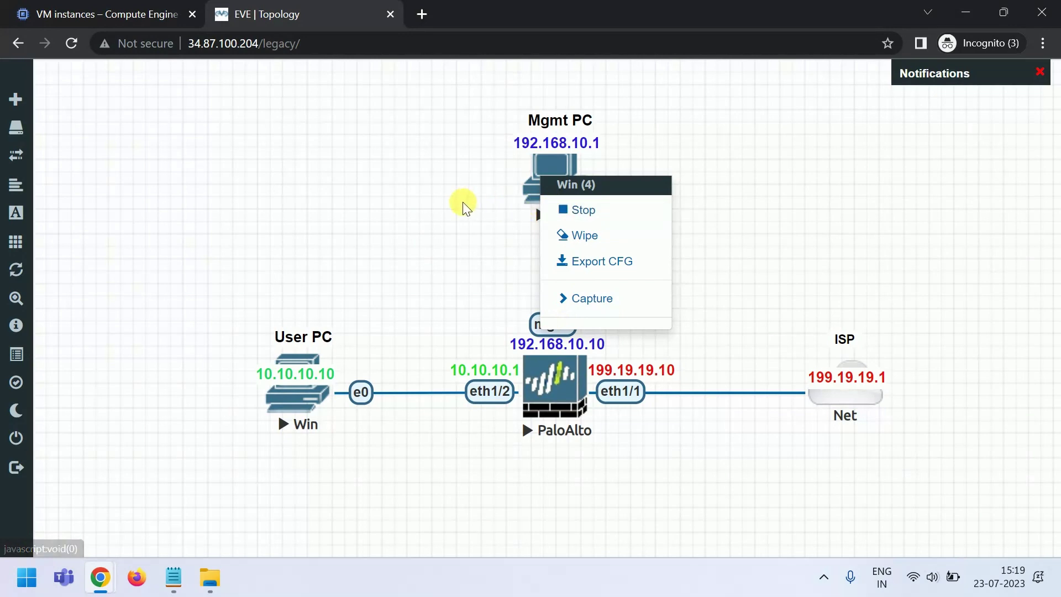
pyautogui.click(449, 194)
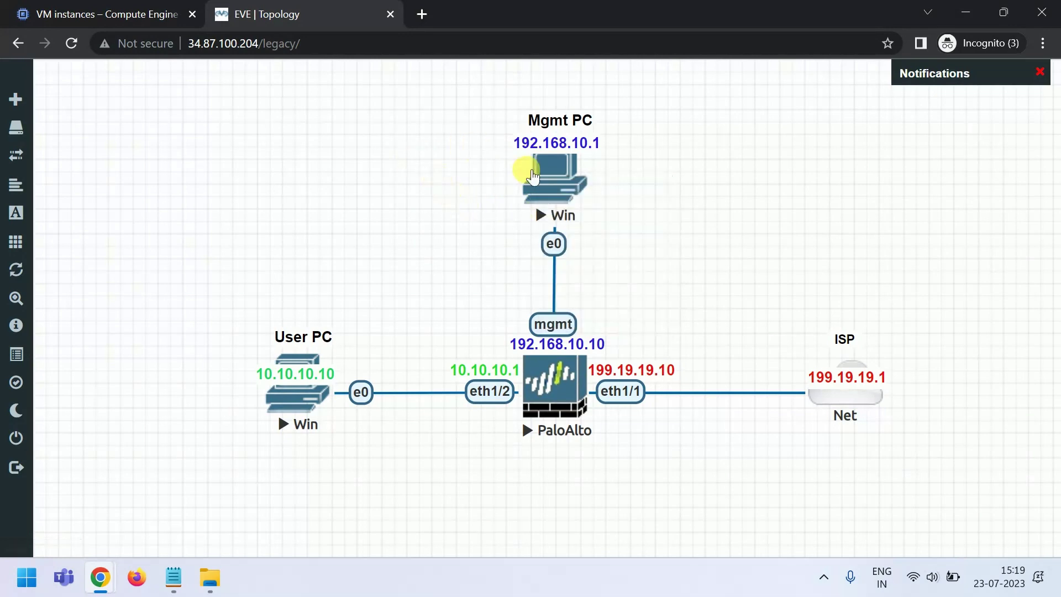
pyautogui.click(554, 166)
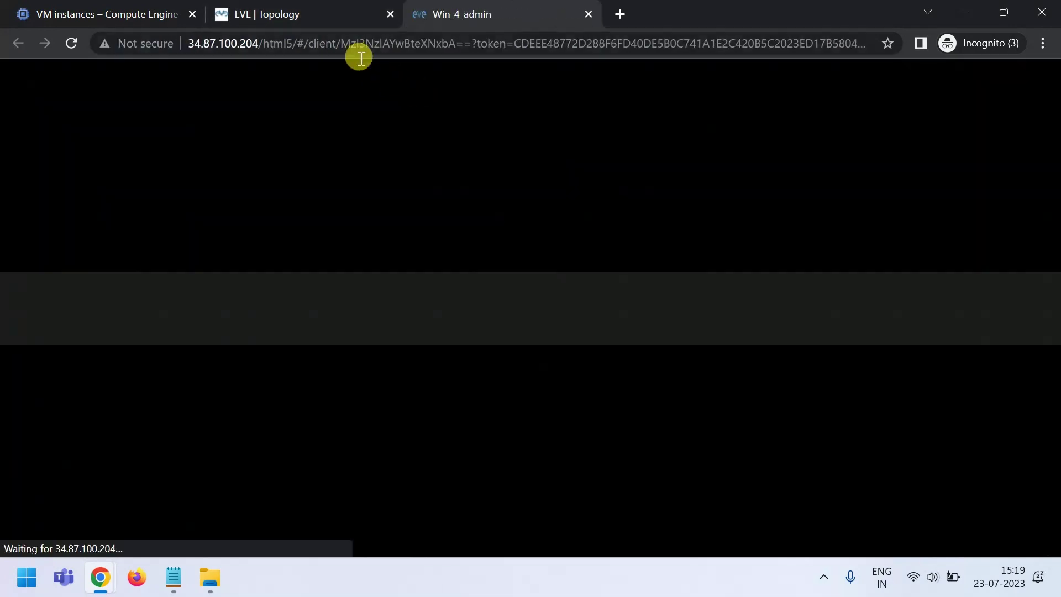
# - Open the User PC console and switch between the two PC consoles
pyautogui.click(310, 20)
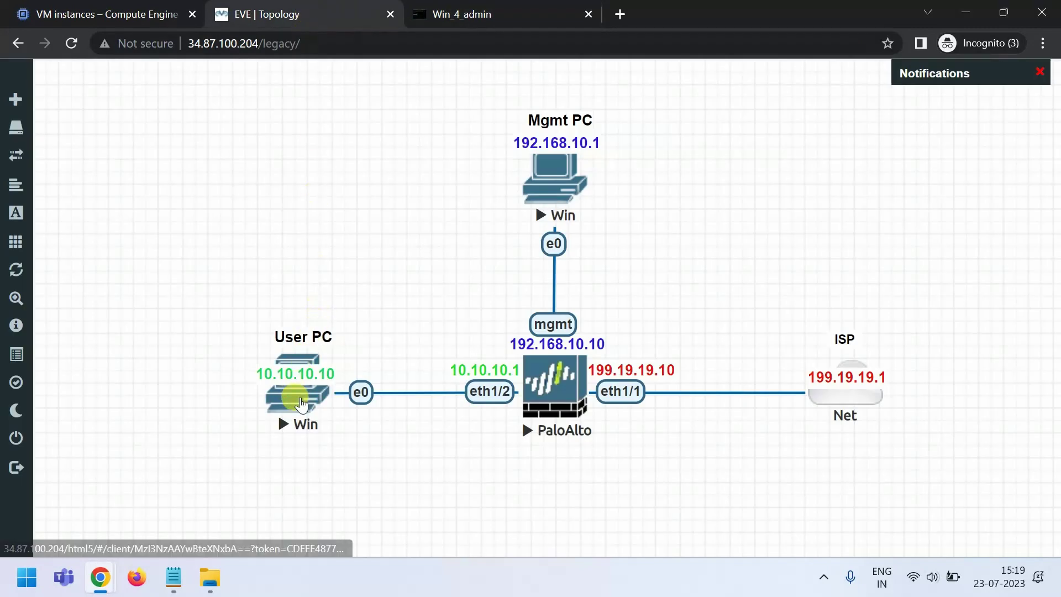
pyautogui.click(293, 395)
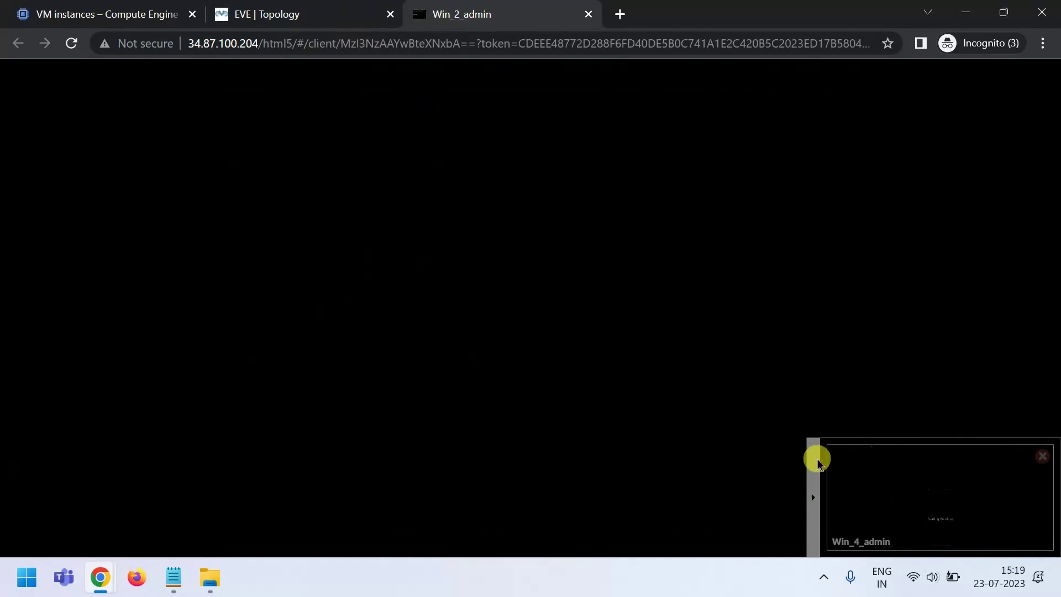
pyautogui.click(902, 495)
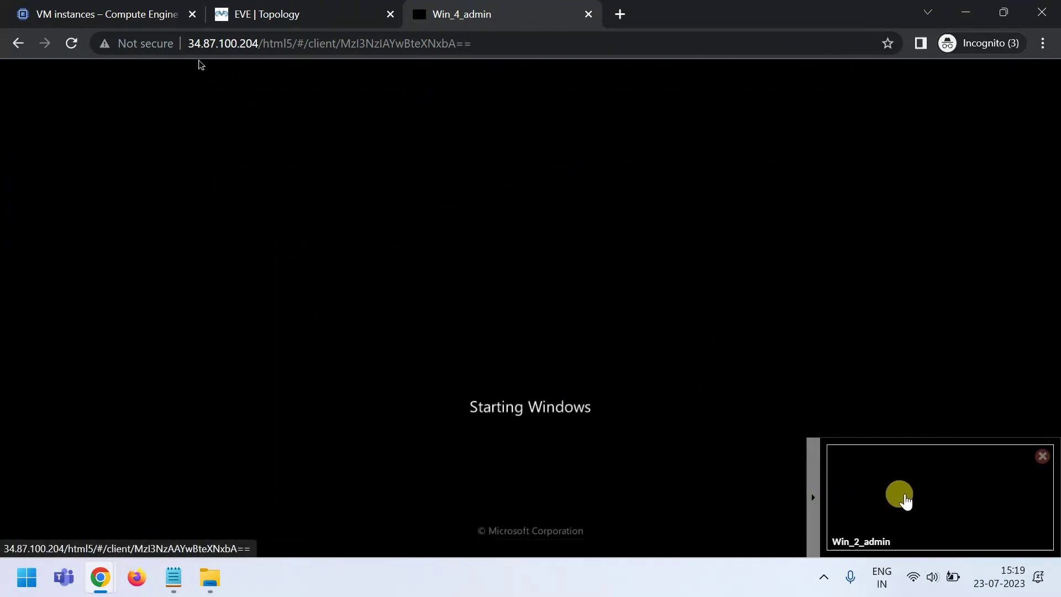
pyautogui.click(899, 501)
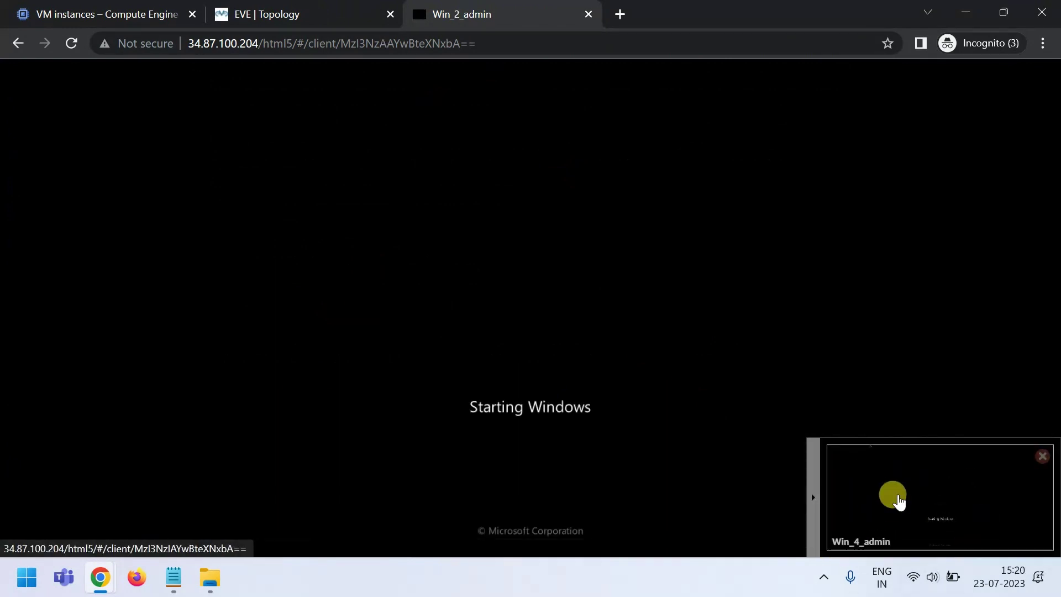
pyautogui.click(899, 501)
pyautogui.click(899, 500)
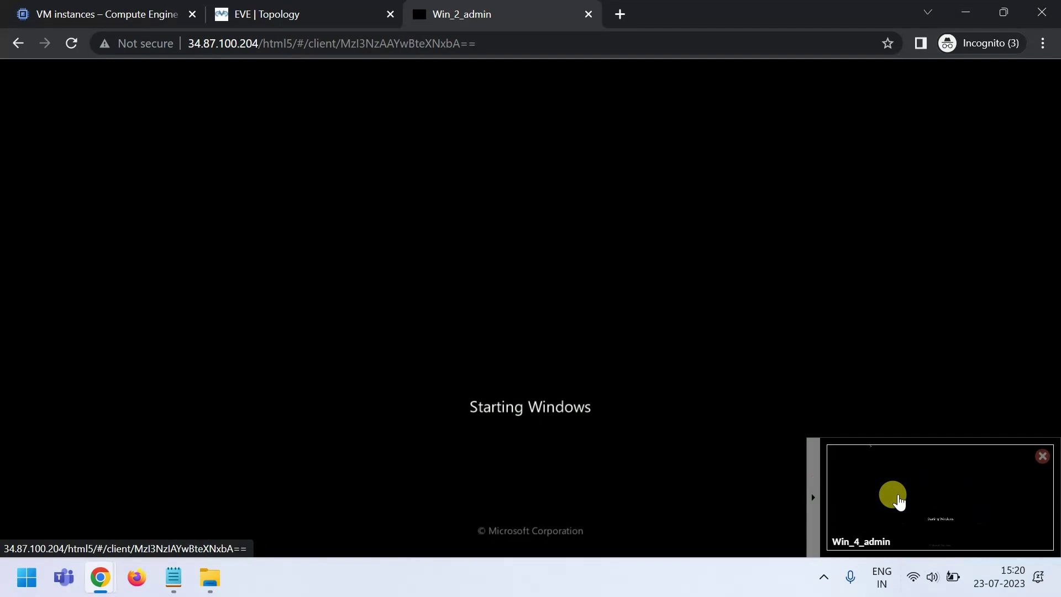
pyautogui.click(899, 500)
pyautogui.click(899, 500)
pyautogui.click(899, 500)
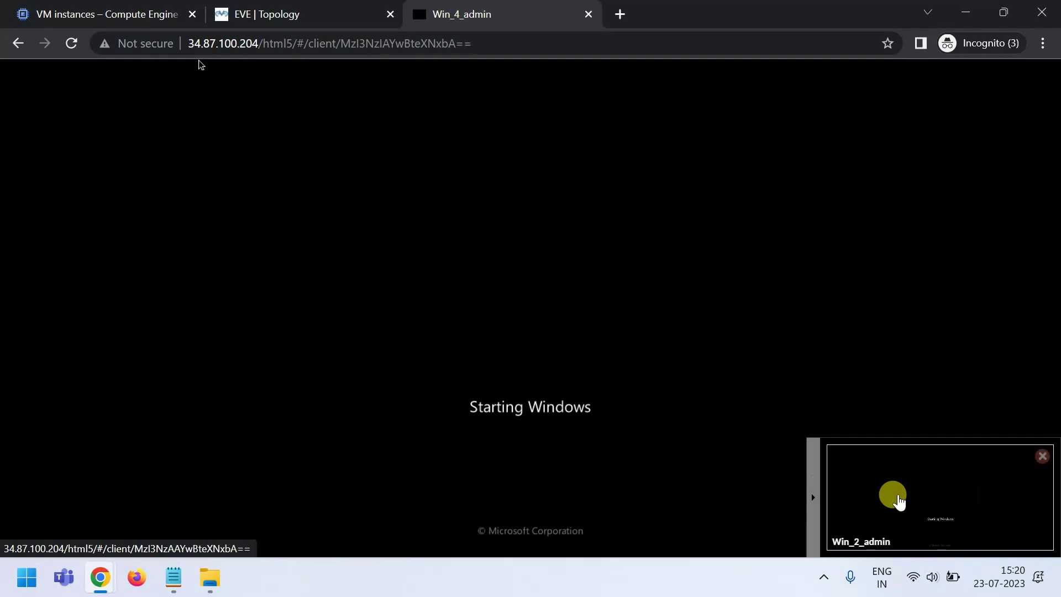
pyautogui.click(899, 500)
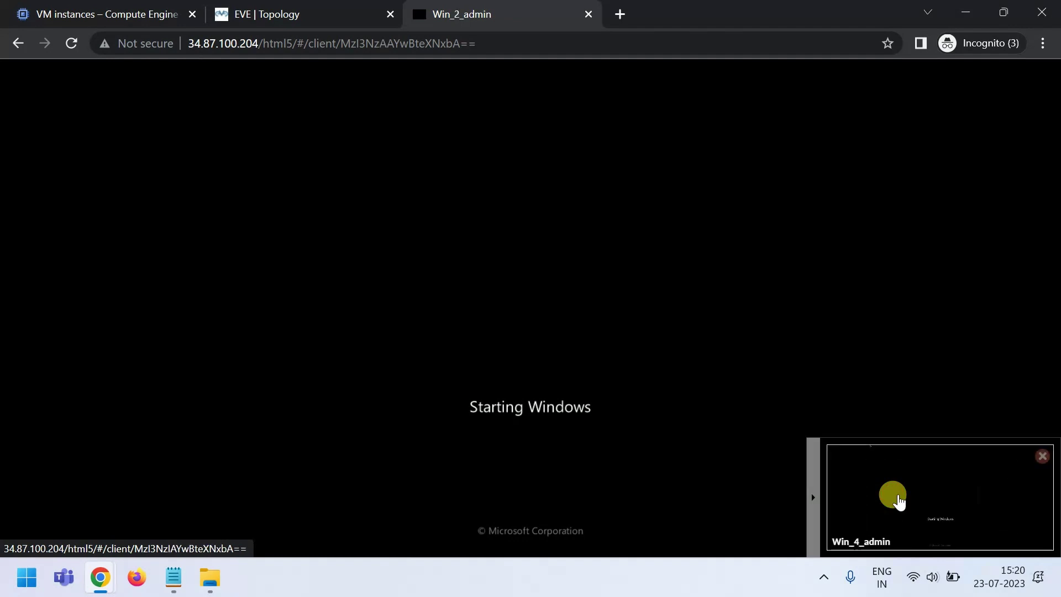
pyautogui.click(899, 501)
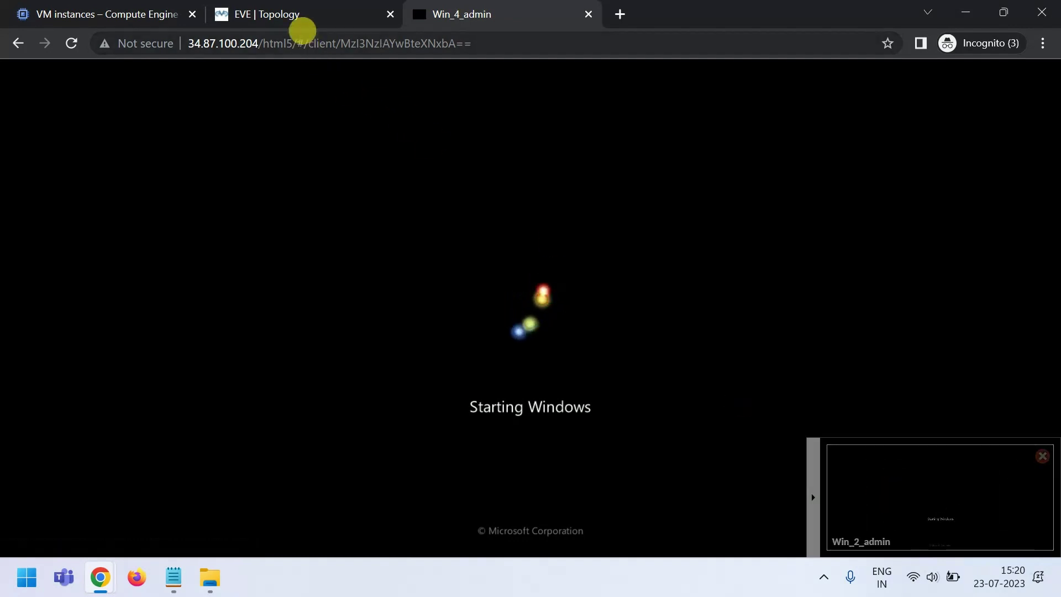
# - Open the PaloAlto firewall console, then return to the Windows console tab
pyautogui.click(302, 22)
pyautogui.click(553, 382)
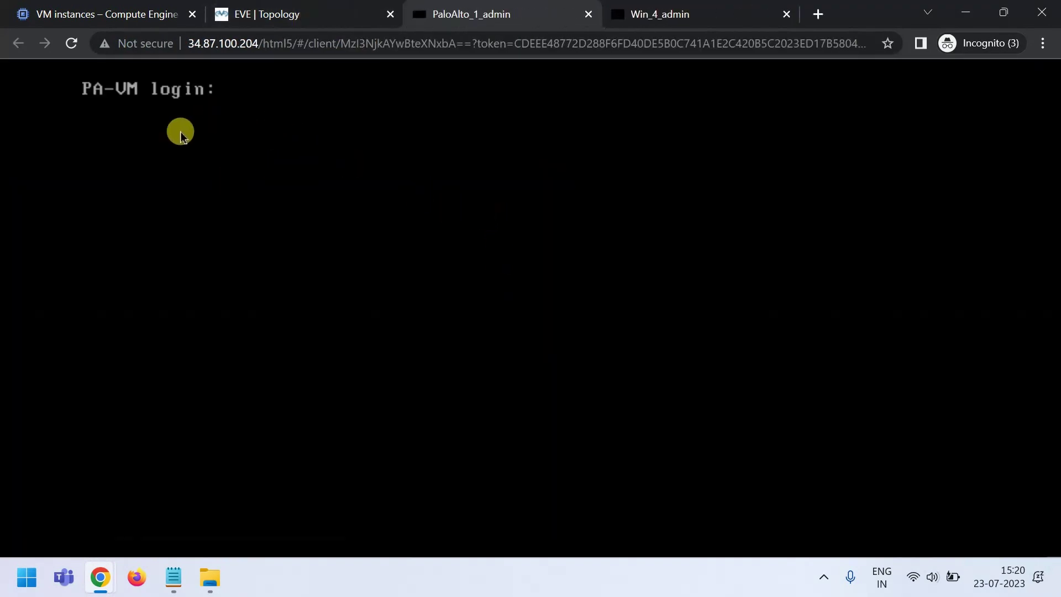
pyautogui.click(299, 19)
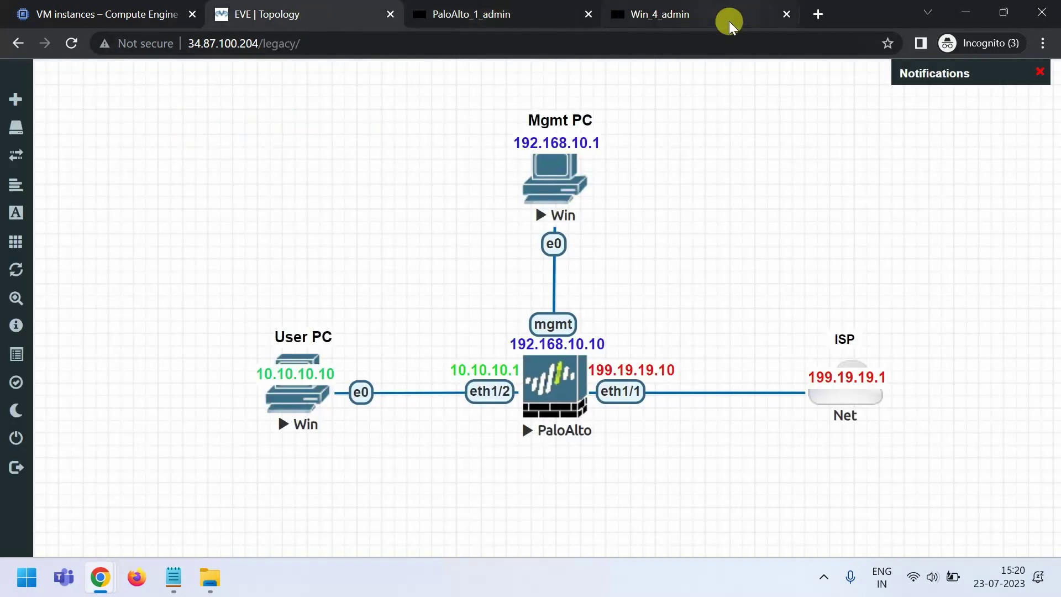
pyautogui.click(696, 14)
# - Log in to Windows 7 on both the User PC and the Mgmt PC
pyautogui.click(943, 499)
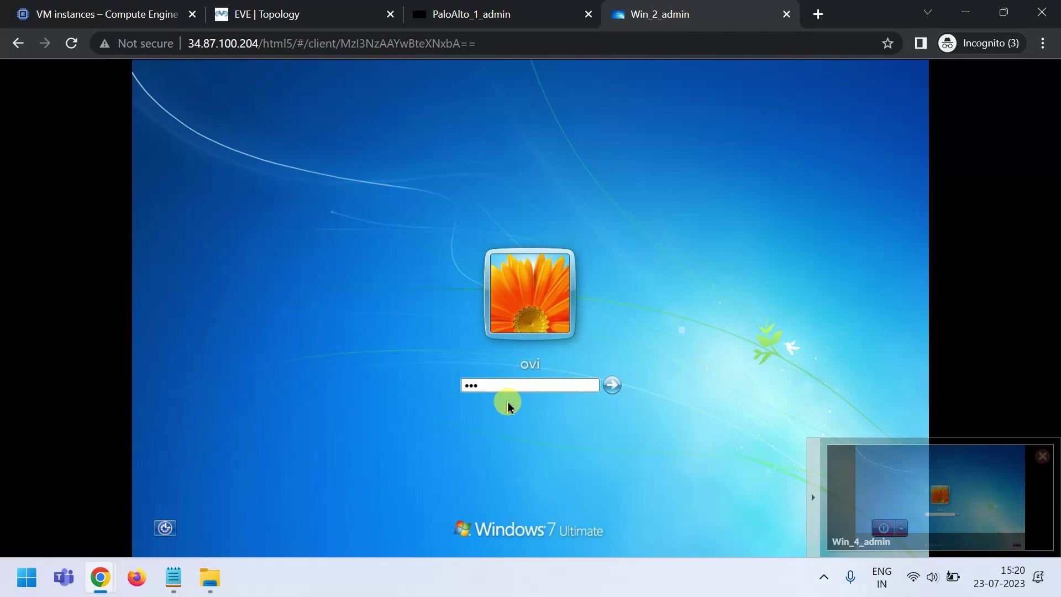
pyautogui.press('Return')
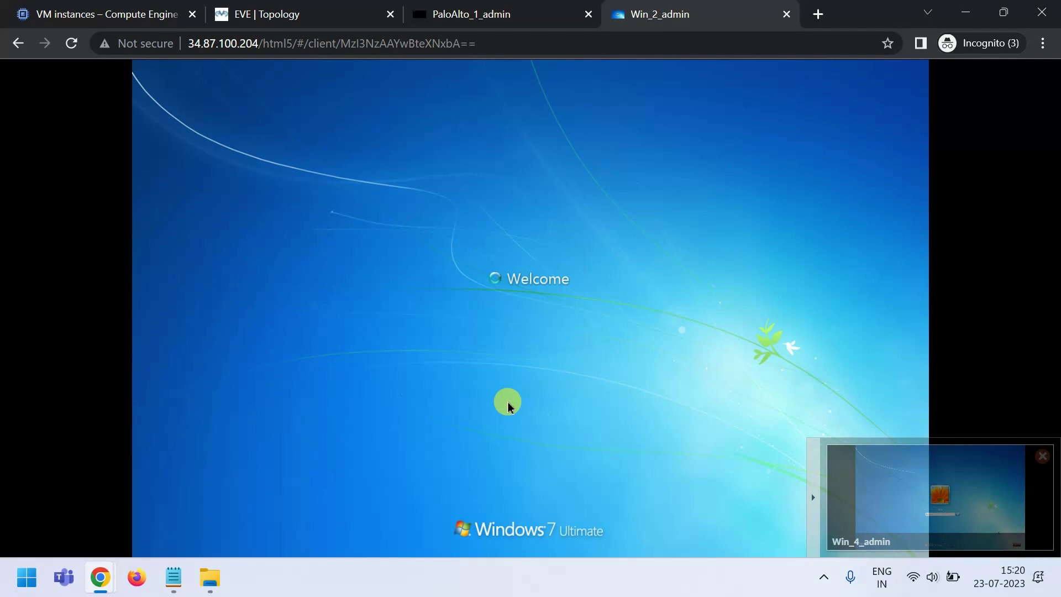
pyautogui.click(905, 457)
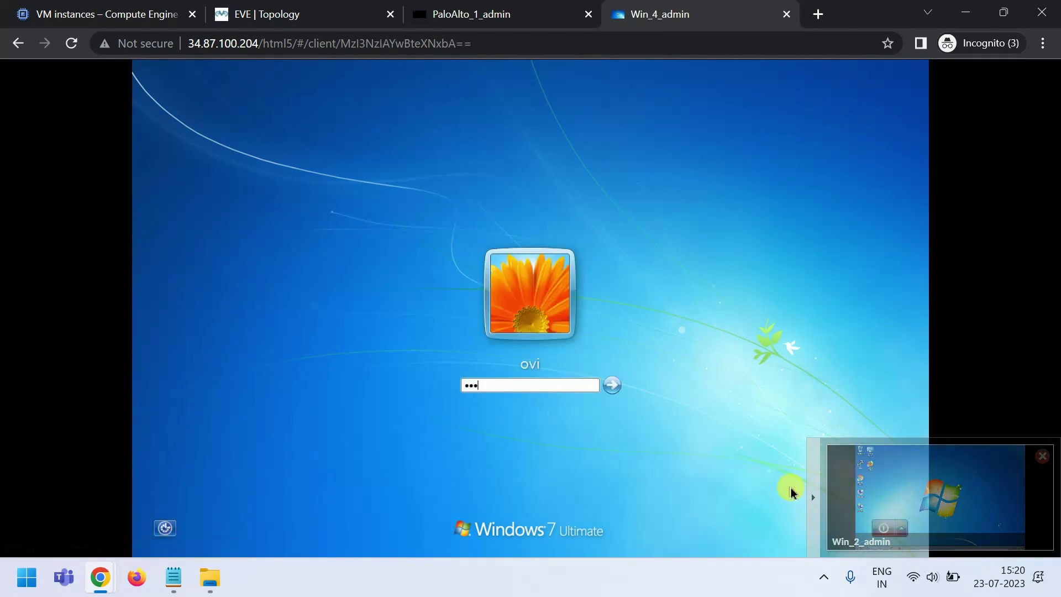
pyautogui.press('Return')
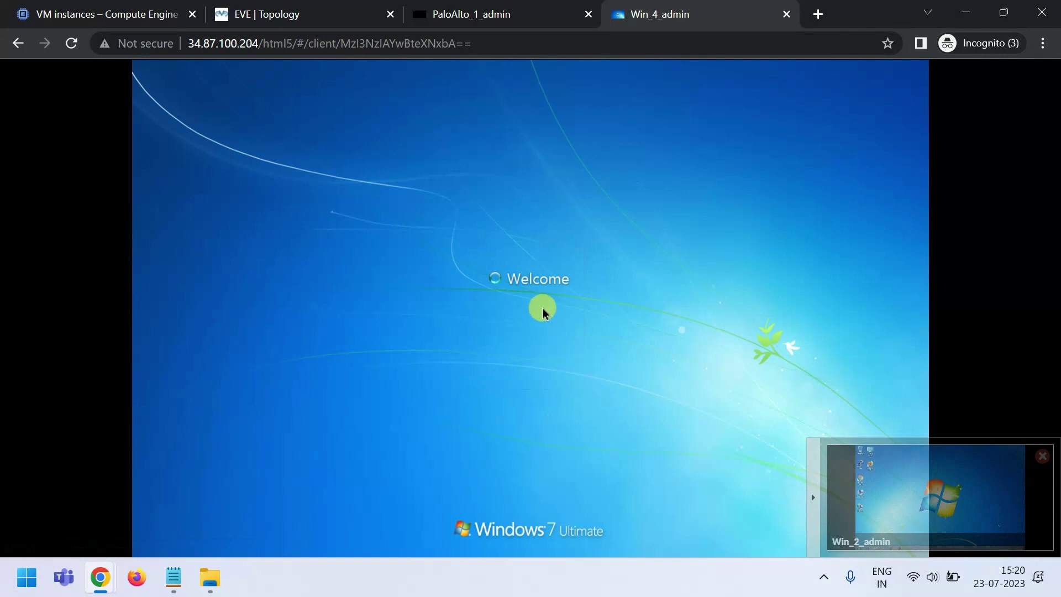
# - Close the PaloAlto_1_admin console tab and go back to the topology
pyautogui.click(491, 10)
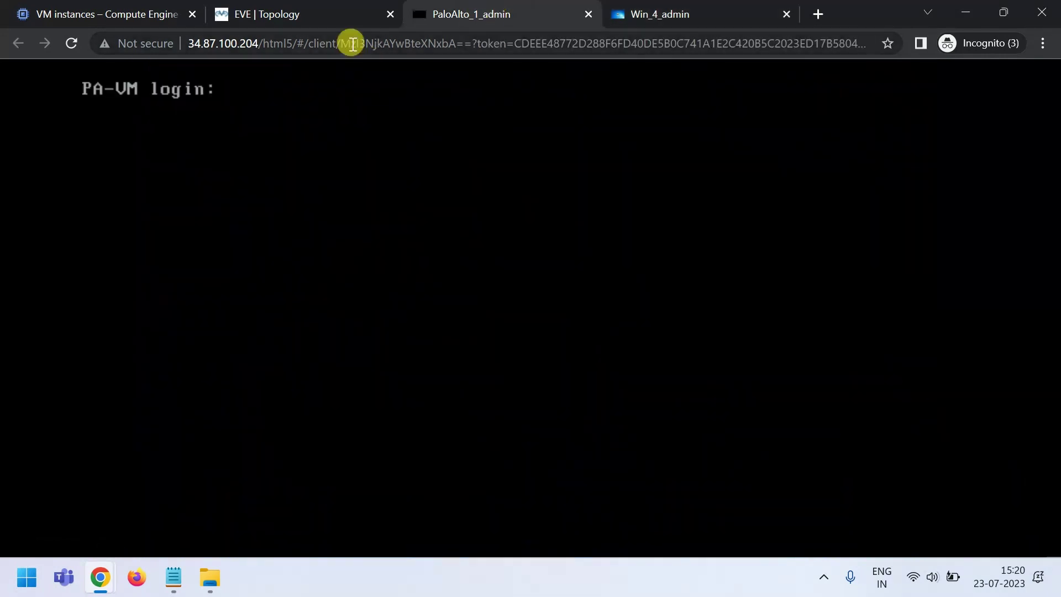
pyautogui.click(300, 8)
pyautogui.click(492, 12)
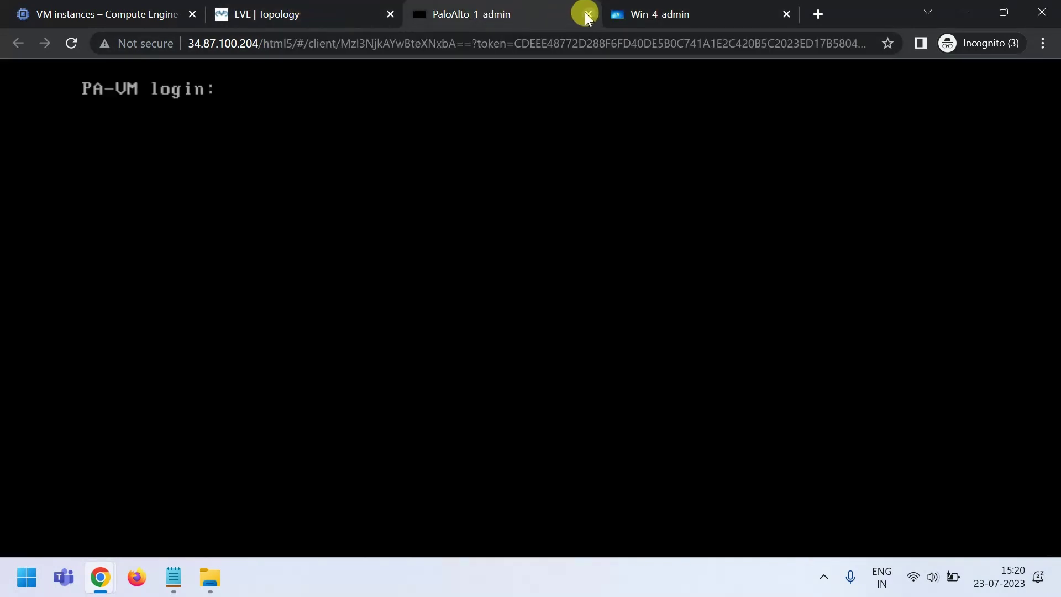
pyautogui.click(588, 14)
pyautogui.click(303, 11)
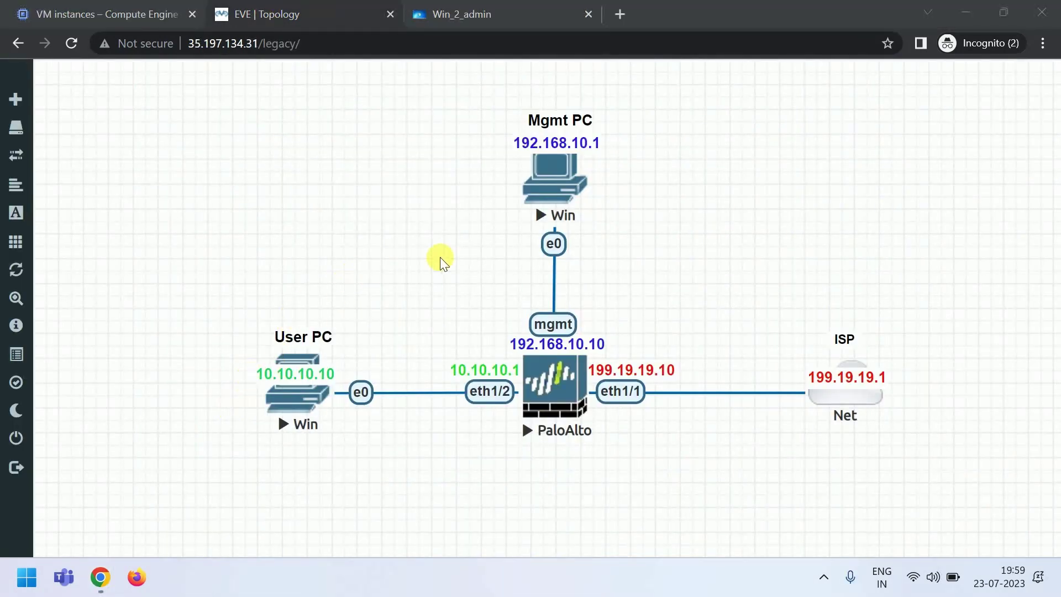
# - Confirm the Mgmt PC's Local Area Connection uses static IPv4 192.168.10.1, mask 255.255.255.0
pyautogui.click(550, 177)
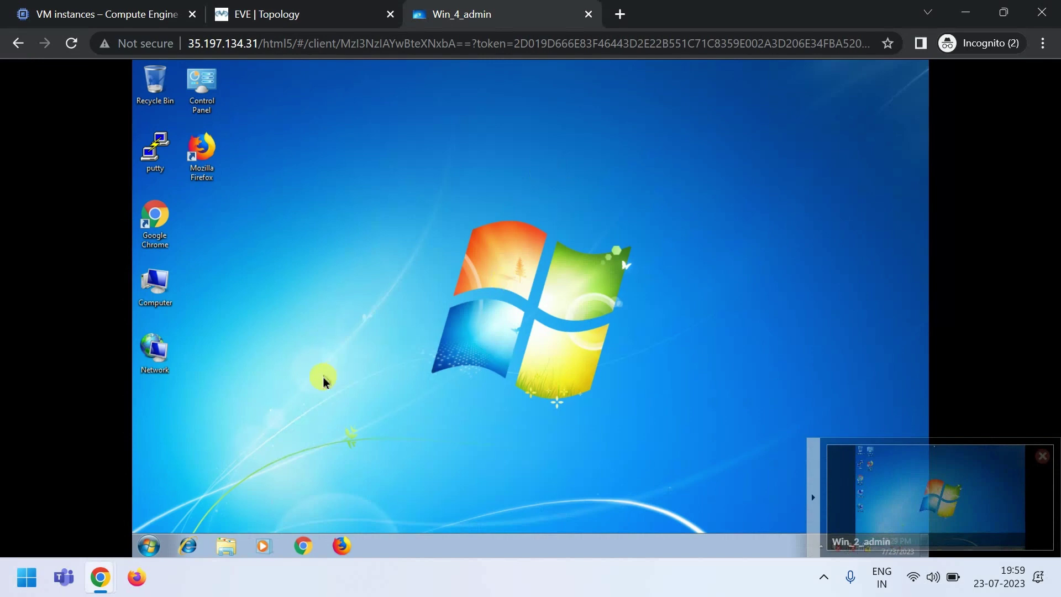
pyautogui.click(813, 496)
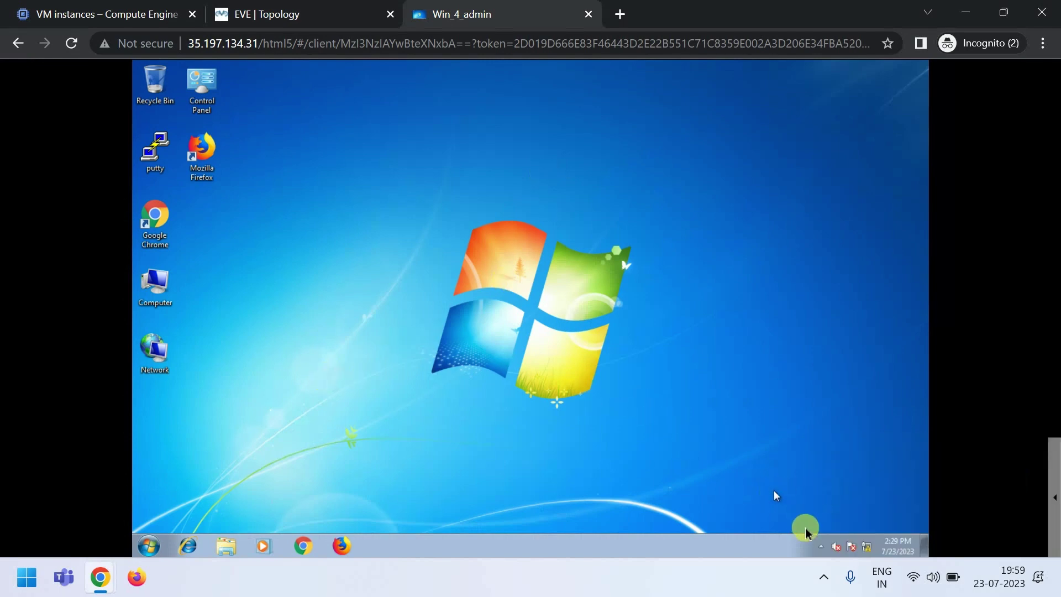
pyautogui.click(866, 545)
pyautogui.click(846, 516)
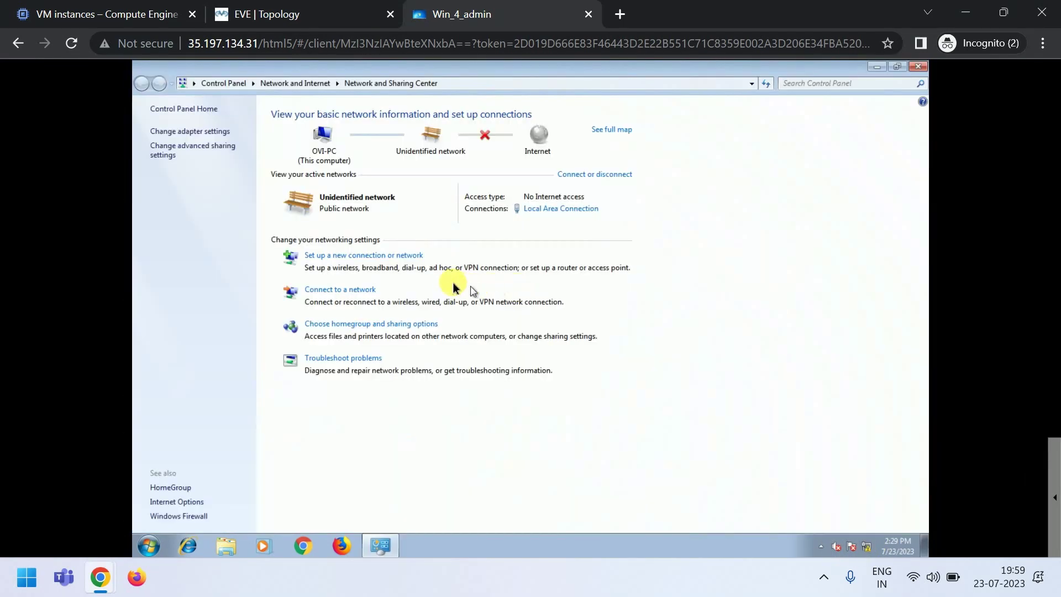
pyautogui.click(171, 133)
pyautogui.click(178, 137)
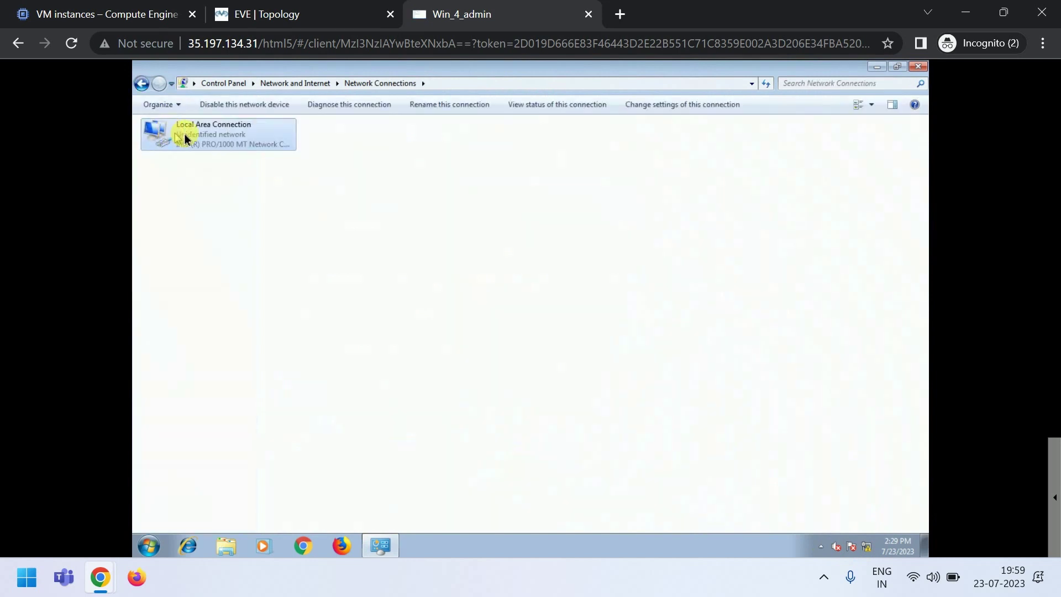
pyautogui.rightClick(183, 138)
pyautogui.click(222, 252)
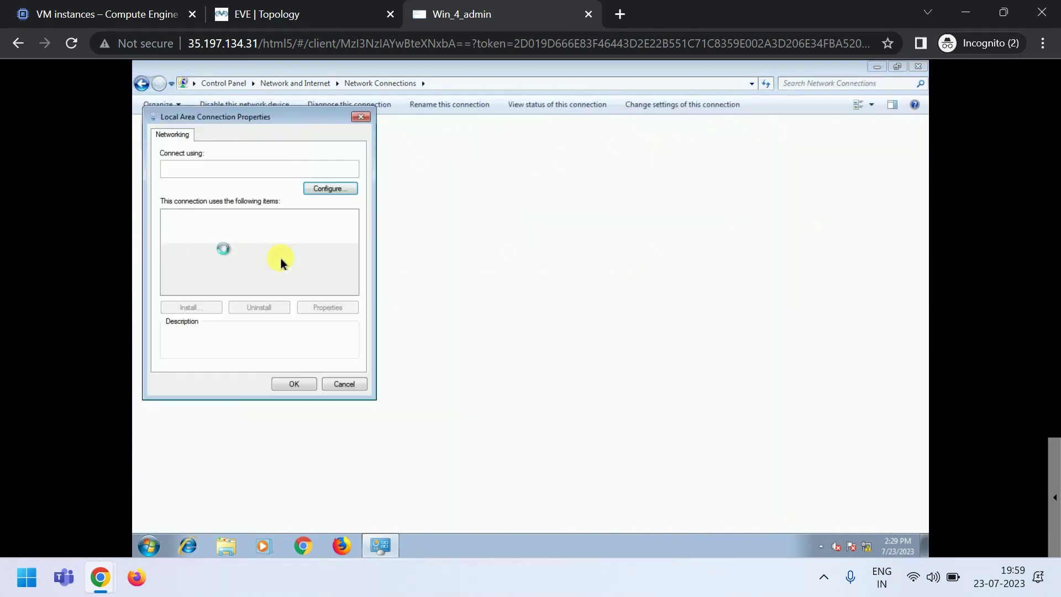
pyautogui.doubleClick(262, 259)
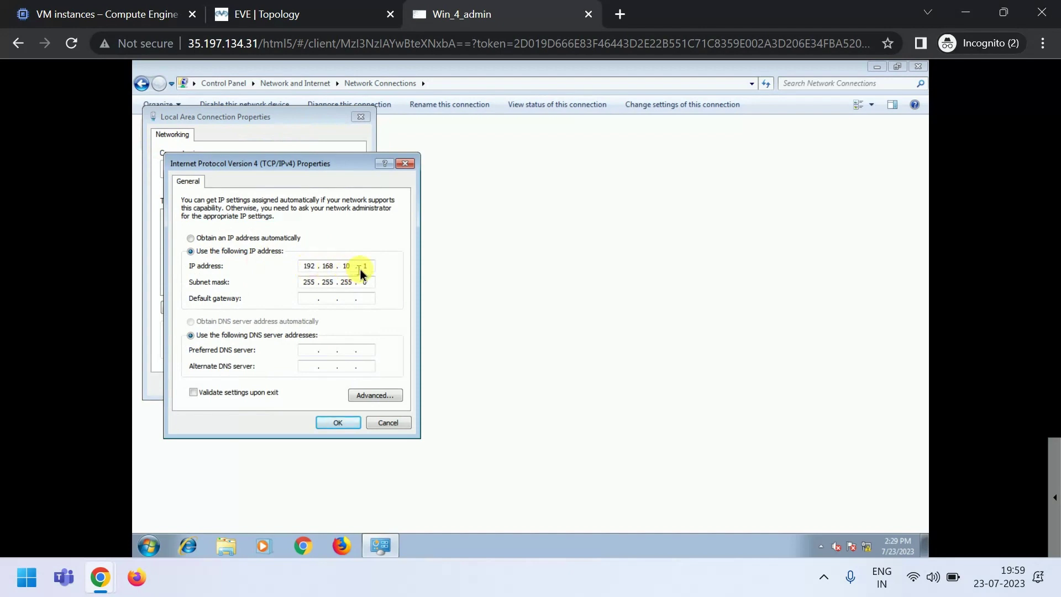
pyautogui.click(257, 14)
pyautogui.click(338, 422)
pyautogui.click(286, 6)
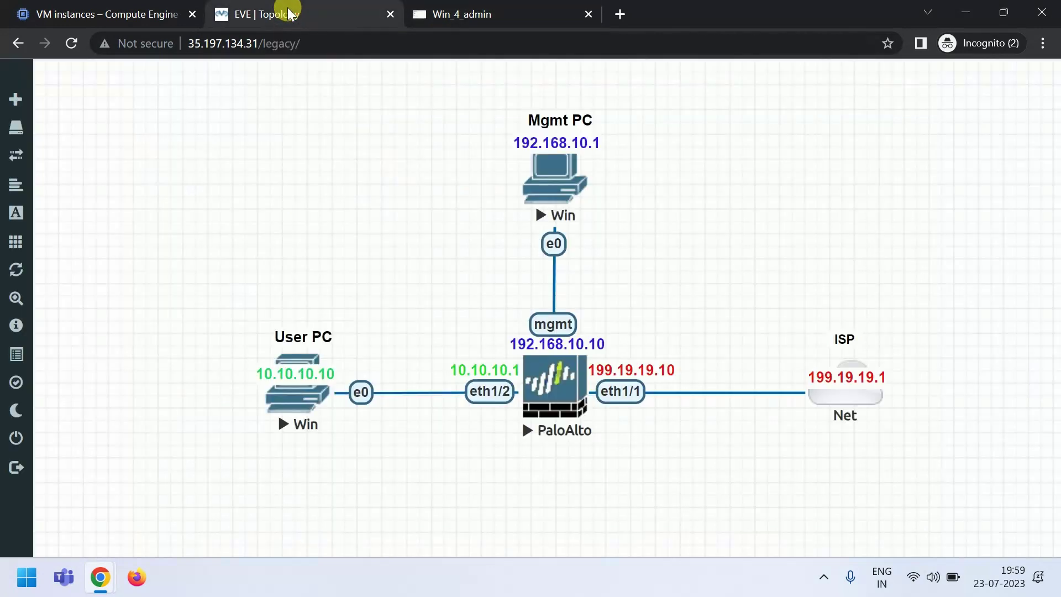
# - Inspect the User PC's LAN IPv4: 10.10.10.10/24, gateway 10.10.10.1, DNS 8.8.8.8 and 4.2.2.2
pyautogui.click(285, 397)
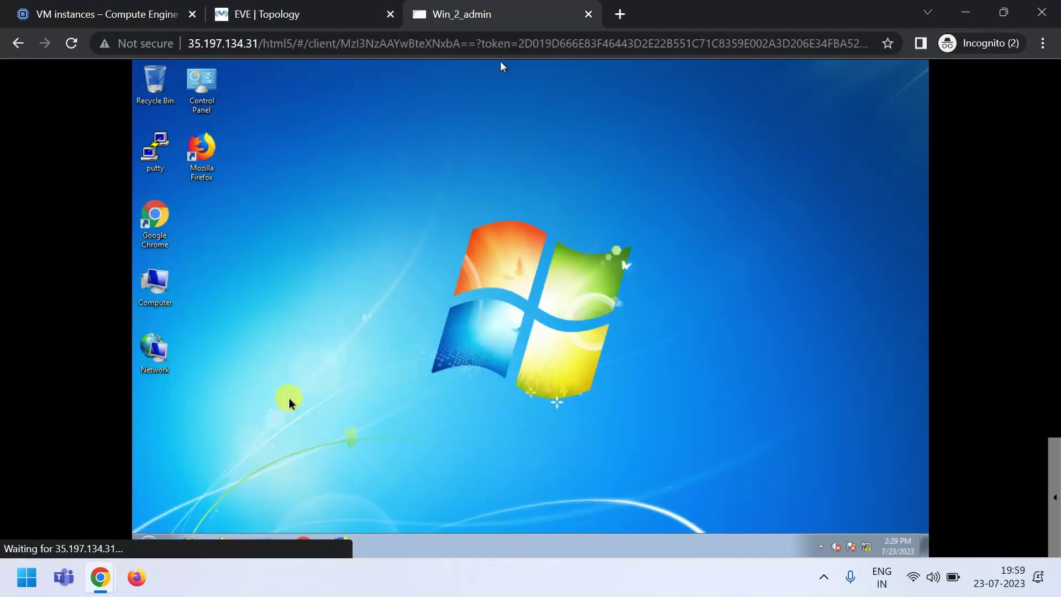
pyautogui.click(866, 546)
pyautogui.click(822, 521)
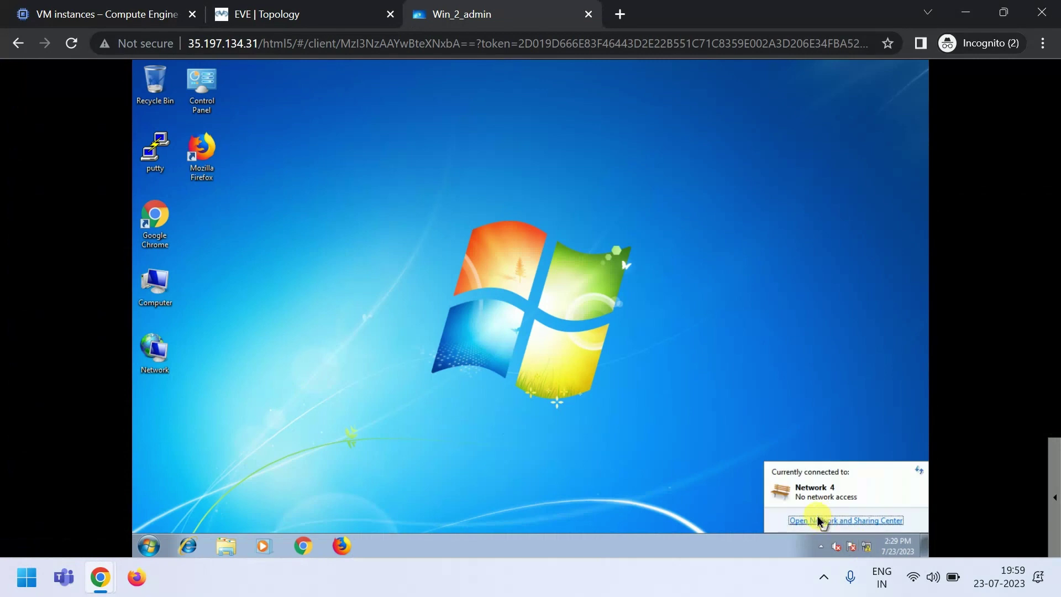
pyautogui.click(207, 132)
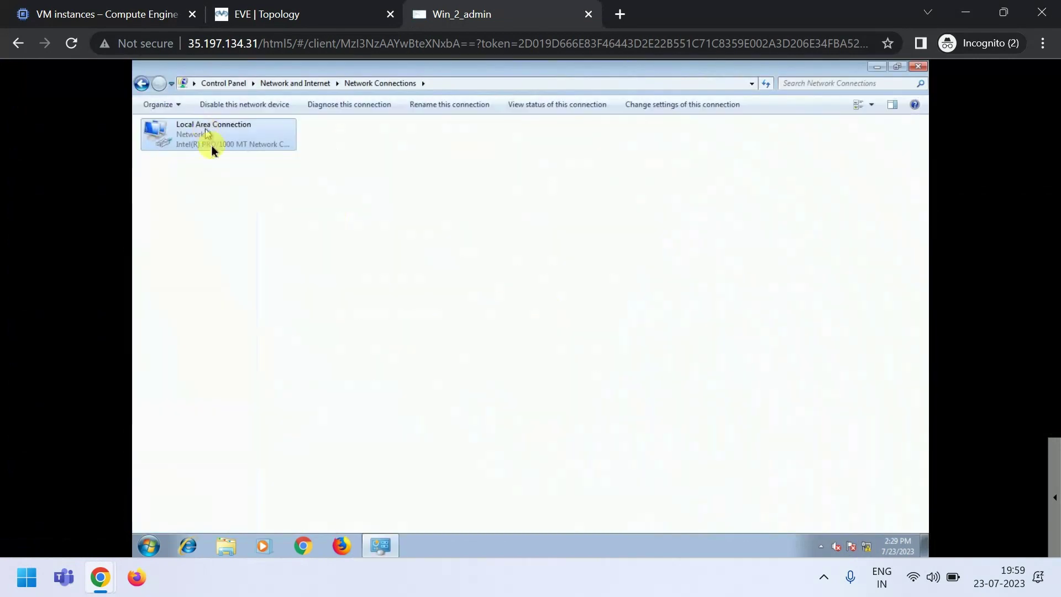
pyautogui.doubleClick(210, 135)
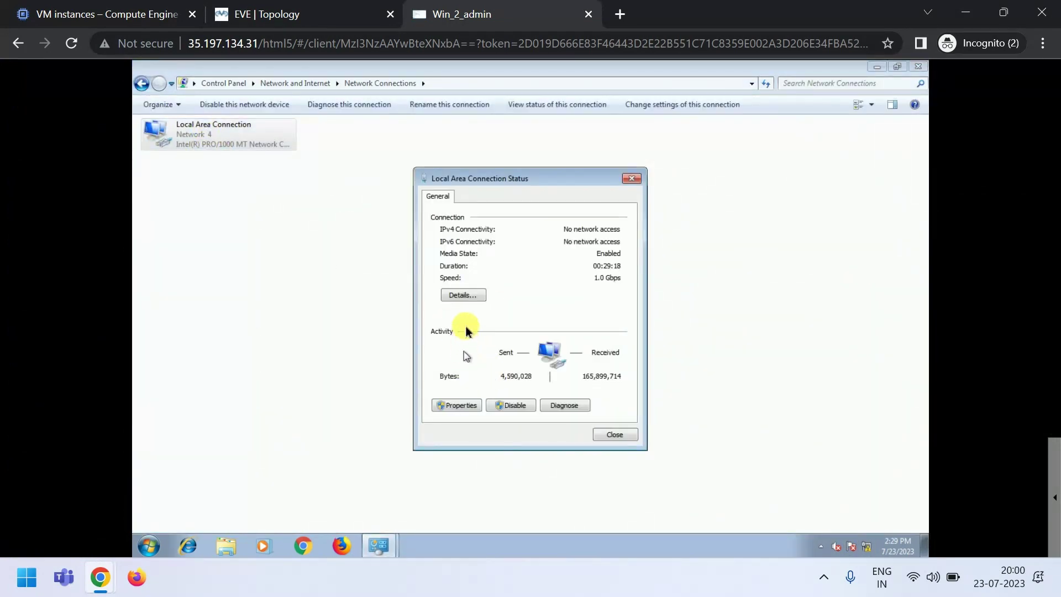
pyautogui.click(457, 404)
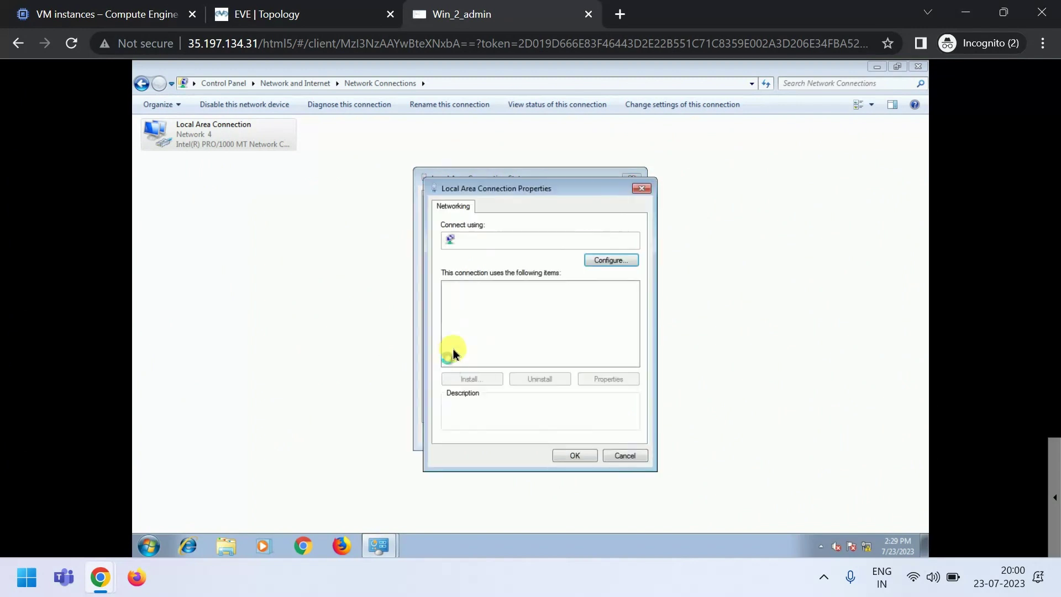
pyautogui.doubleClick(528, 330)
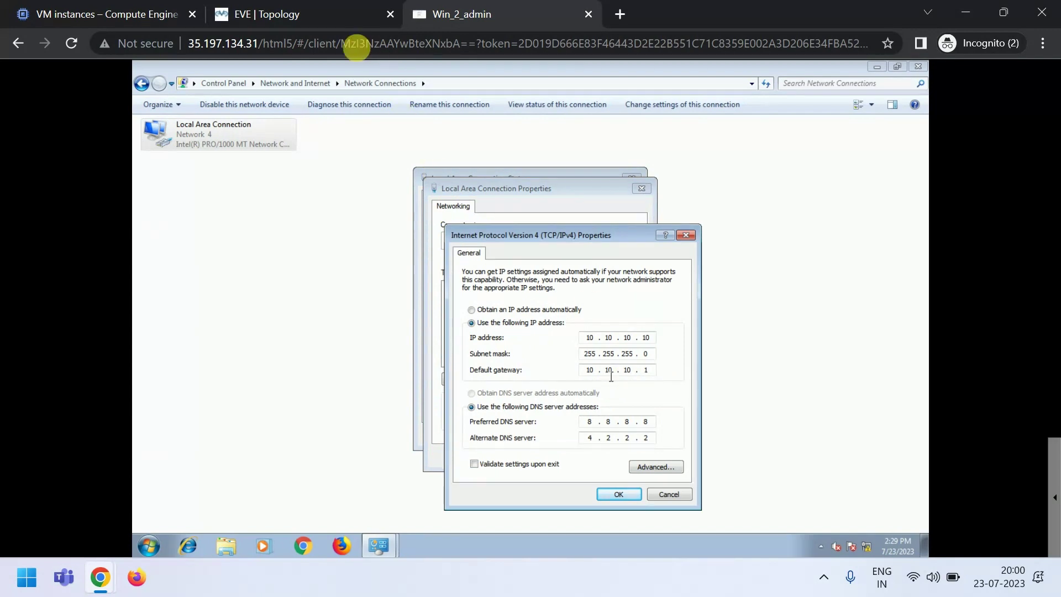
pyautogui.click(266, 13)
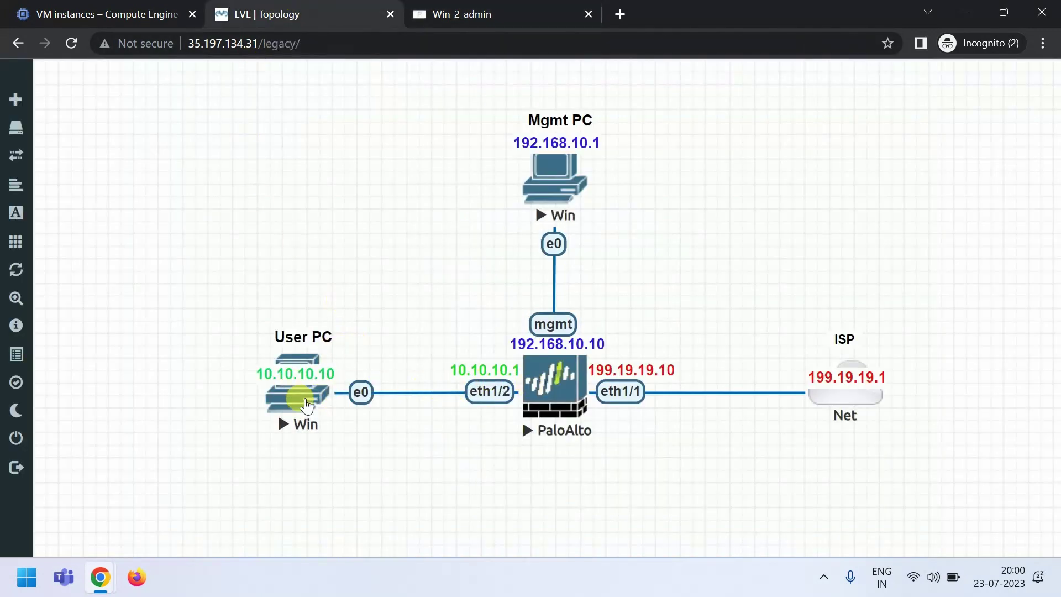
# - On the User PC, try loading google.com in Chrome, which stalls resolving the host, then return to the topology
pyautogui.click(282, 387)
pyautogui.click(297, 546)
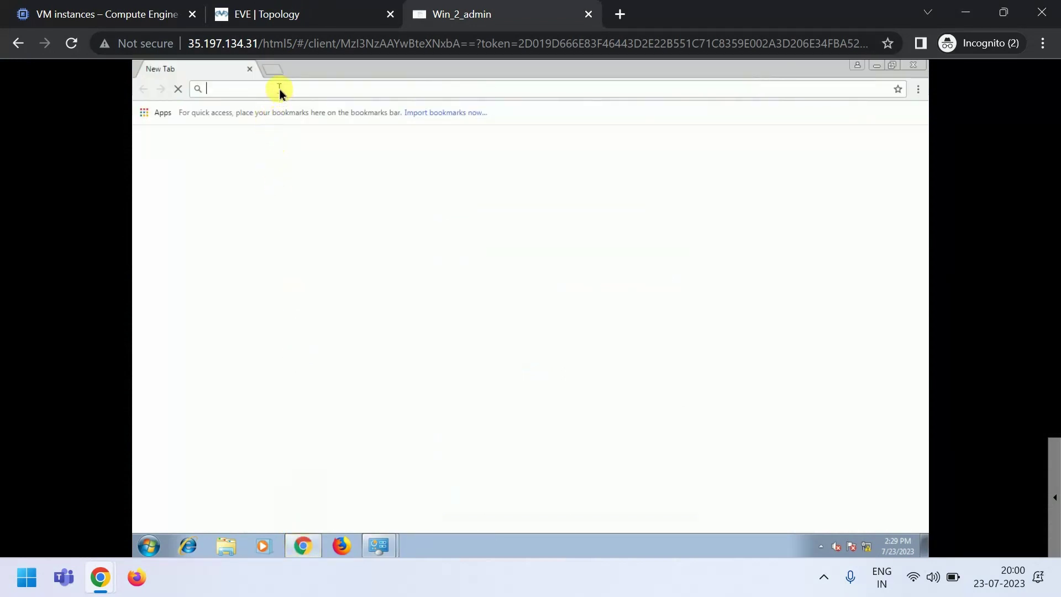
pyautogui.write('google')
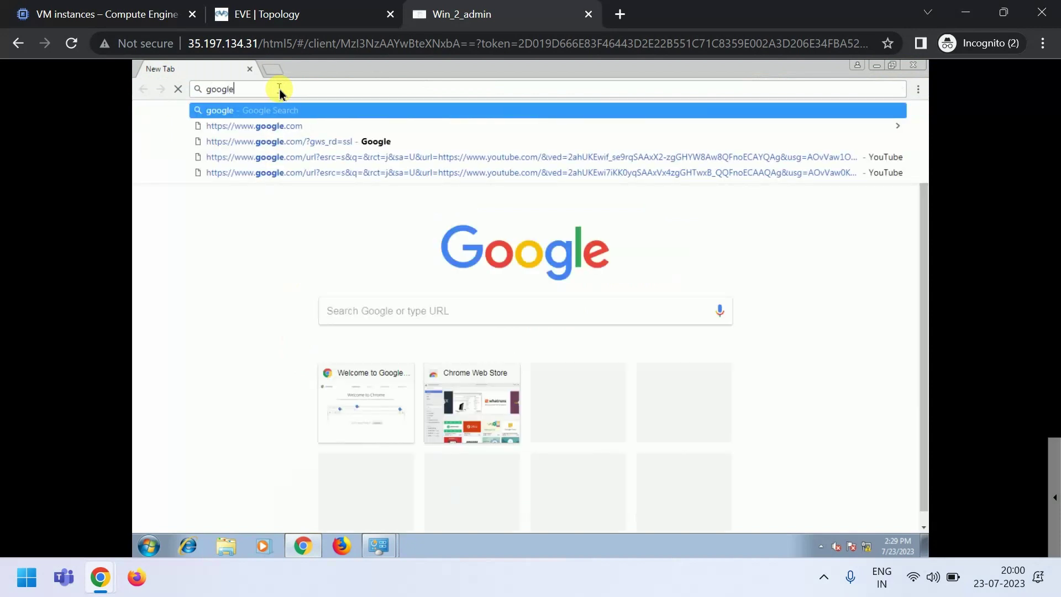
pyautogui.write('.com')
pyautogui.press('Return')
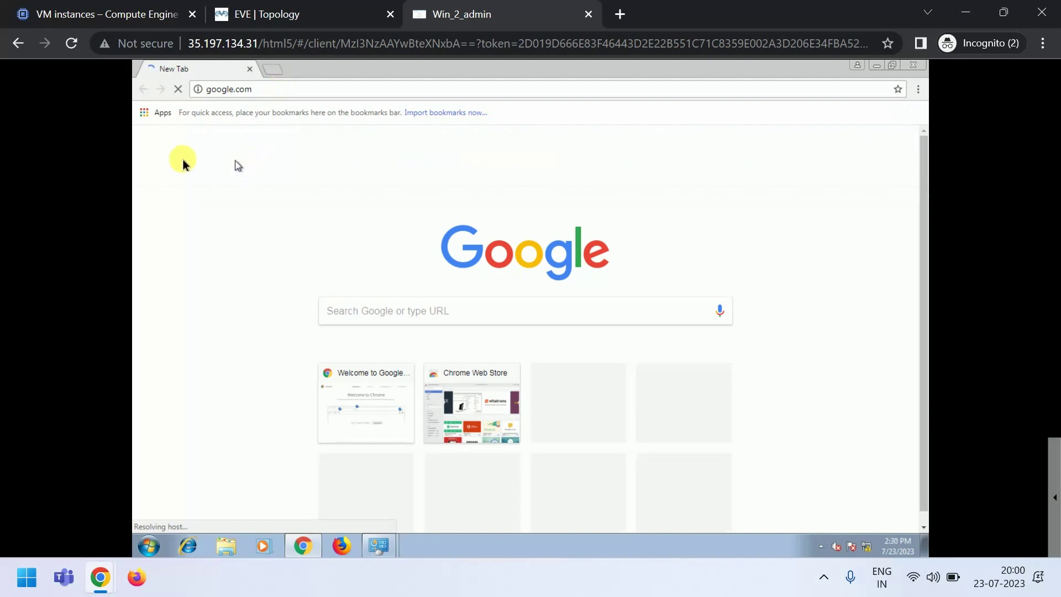
pyautogui.click(273, 69)
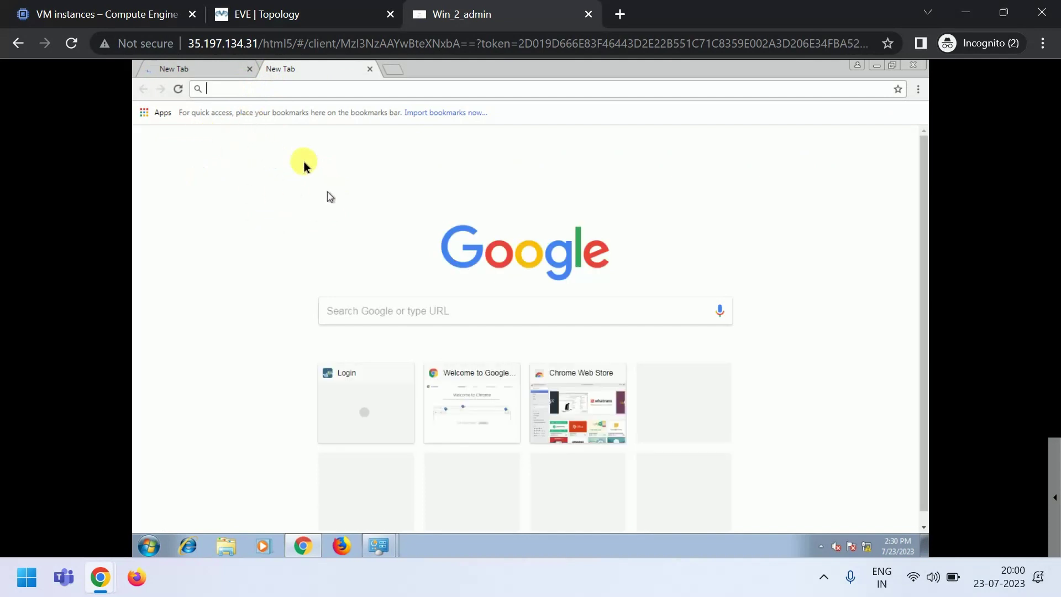
pyautogui.click(282, 15)
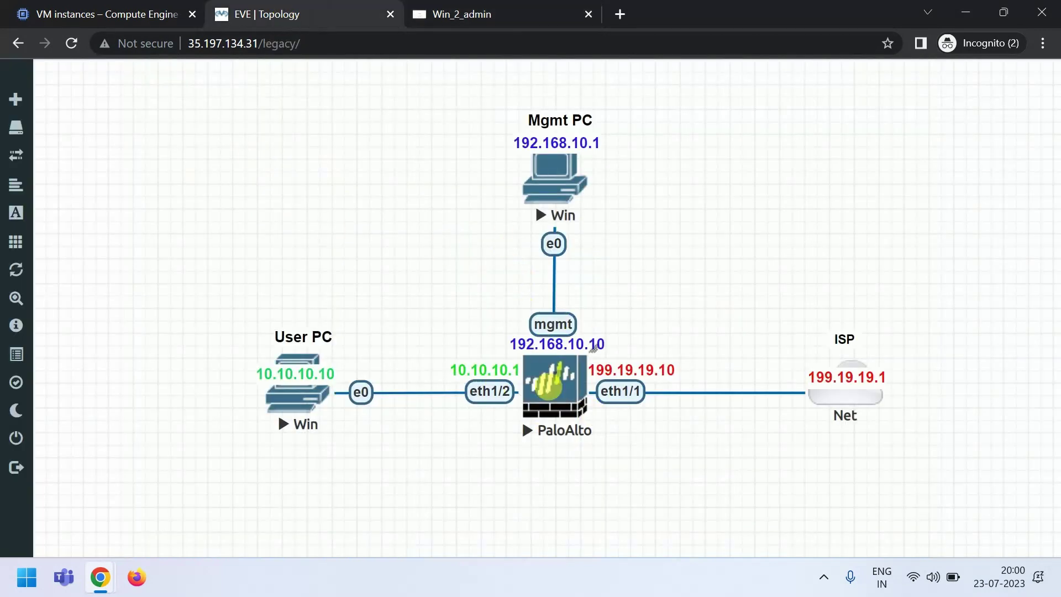
# - On the Mgmt PC, close the leftover network properties dialog and the Network Connections window
pyautogui.click(548, 177)
pyautogui.click(362, 112)
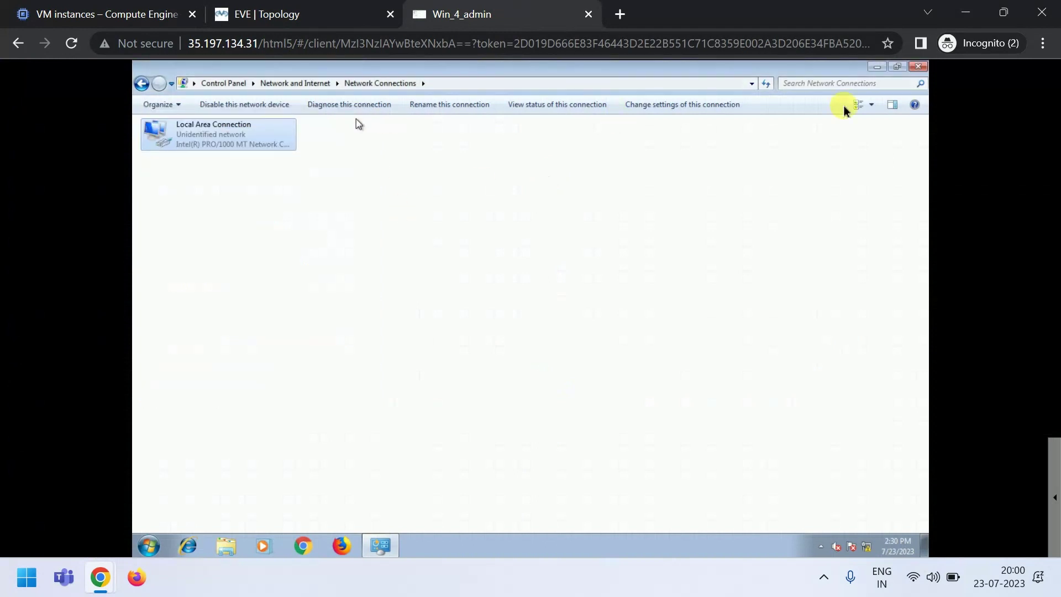
pyautogui.click(918, 67)
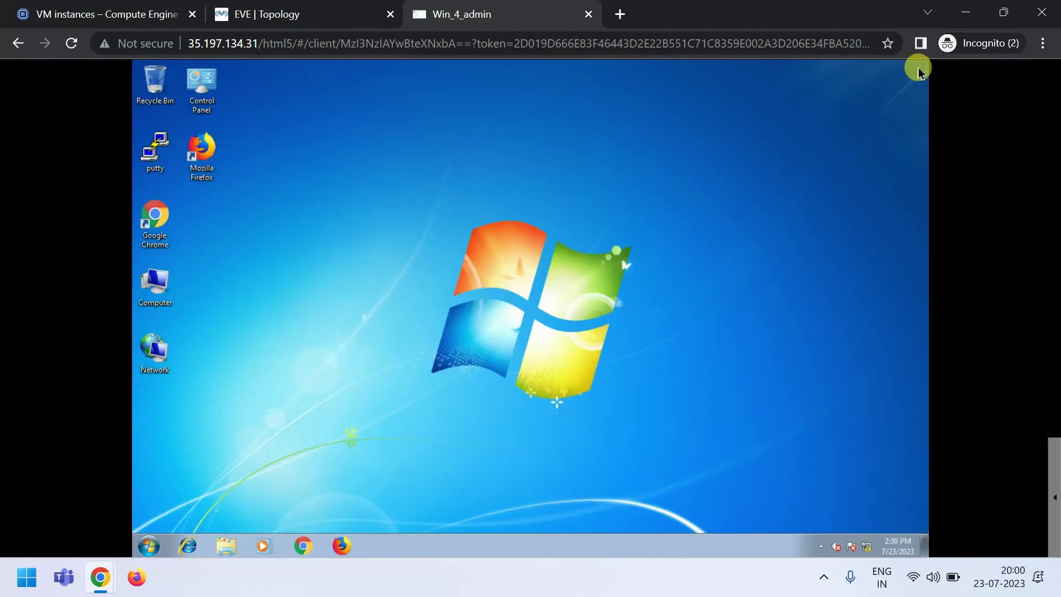
pyautogui.click(304, 547)
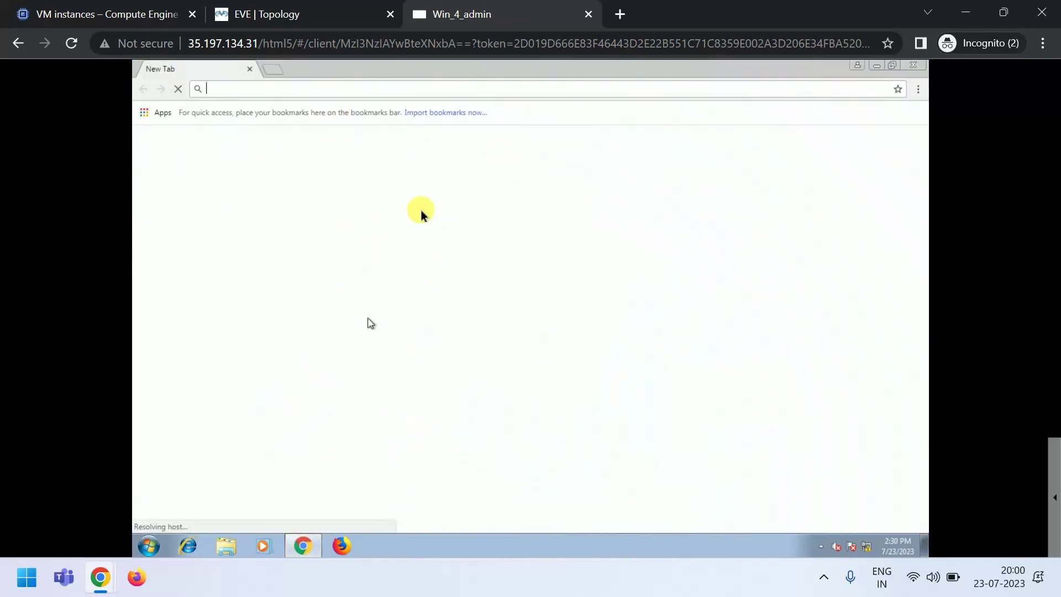
pyautogui.click(314, 12)
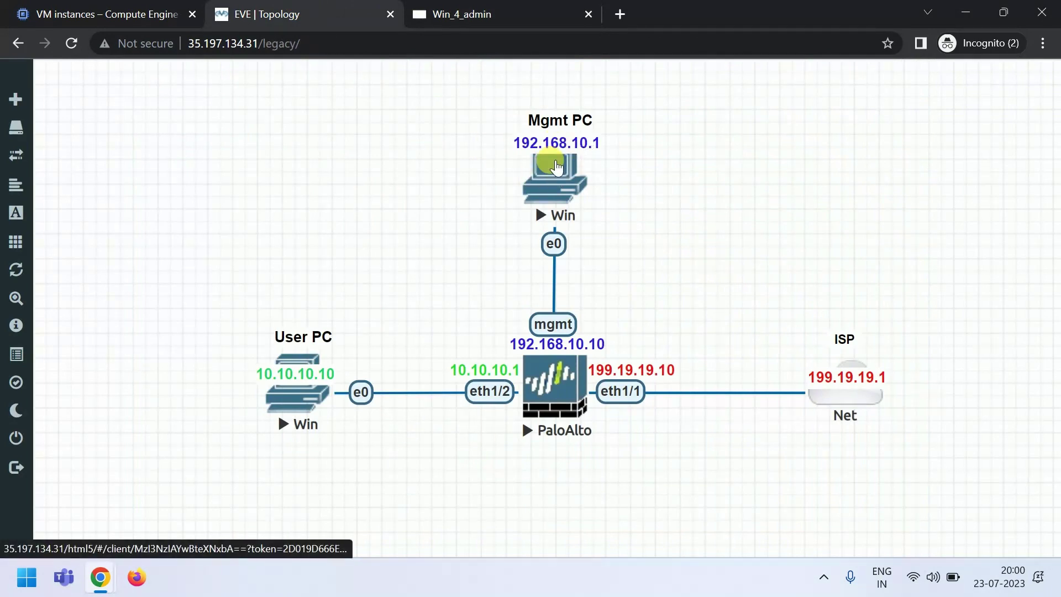
pyautogui.click(555, 166)
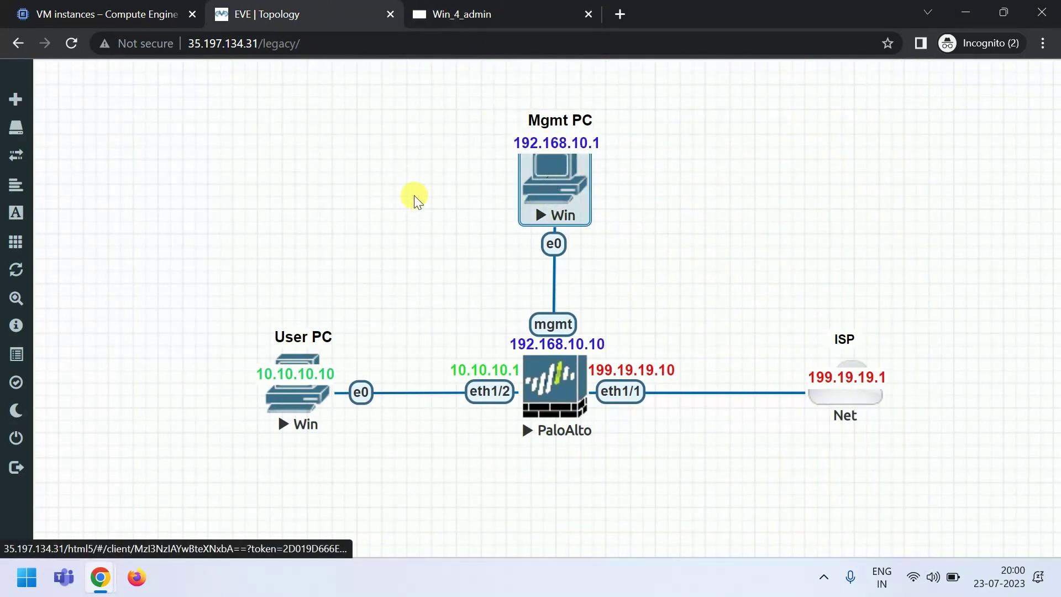
pyautogui.click(549, 173)
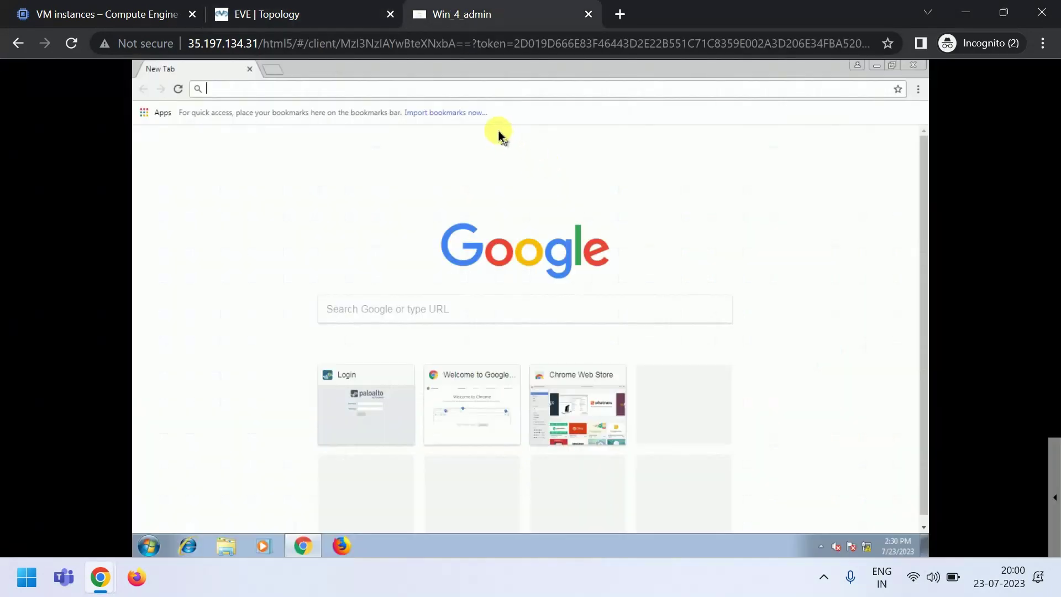
pyautogui.write('https://192.168.10.10')
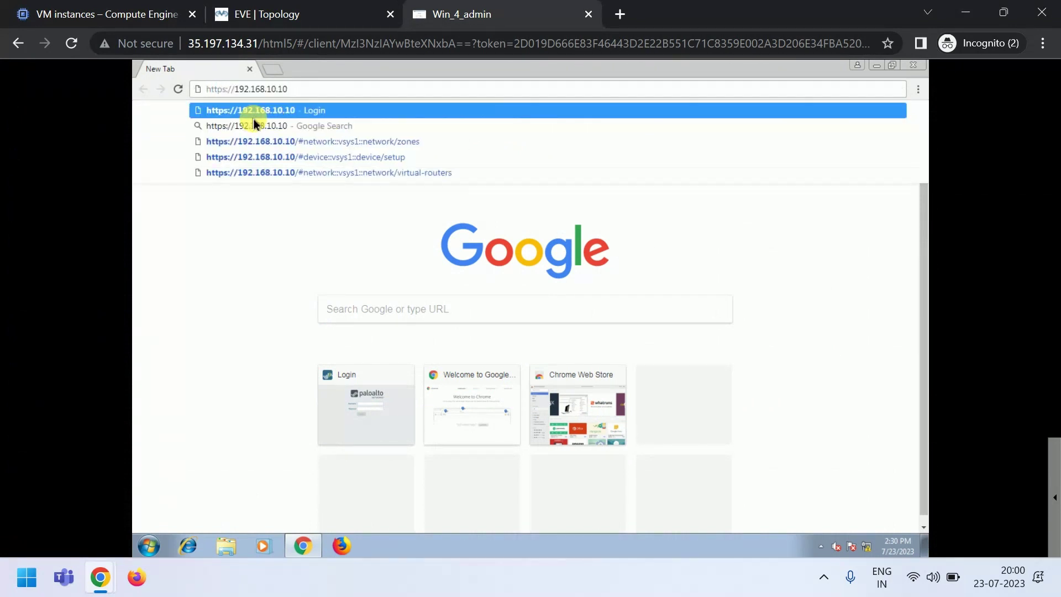
pyautogui.press('Return')
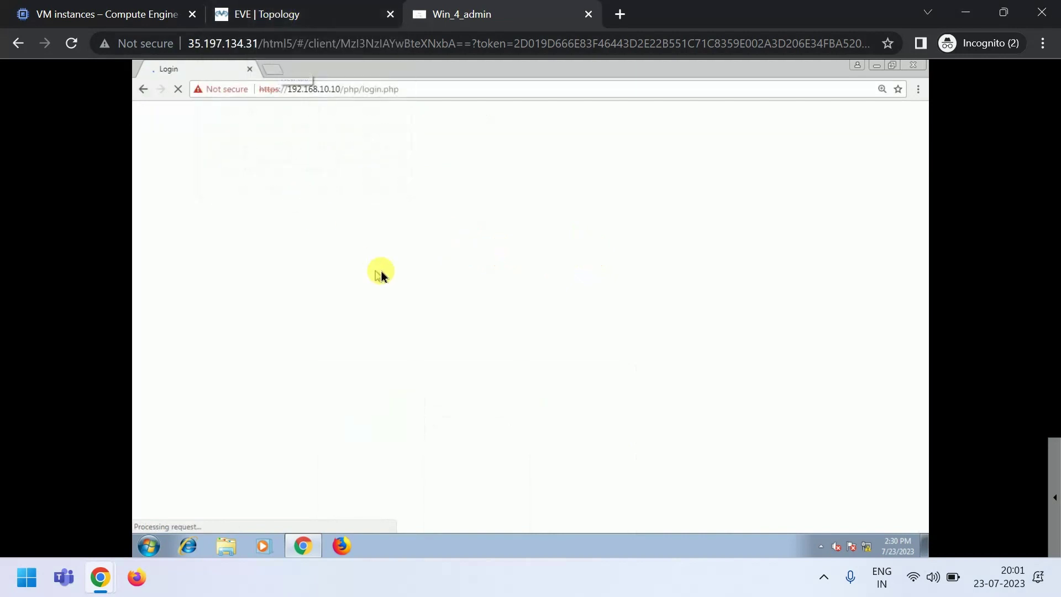
# - Log in with the default admin account, dismiss the credentials warning, and highlight software version 8.1.3
pyautogui.write('admin')
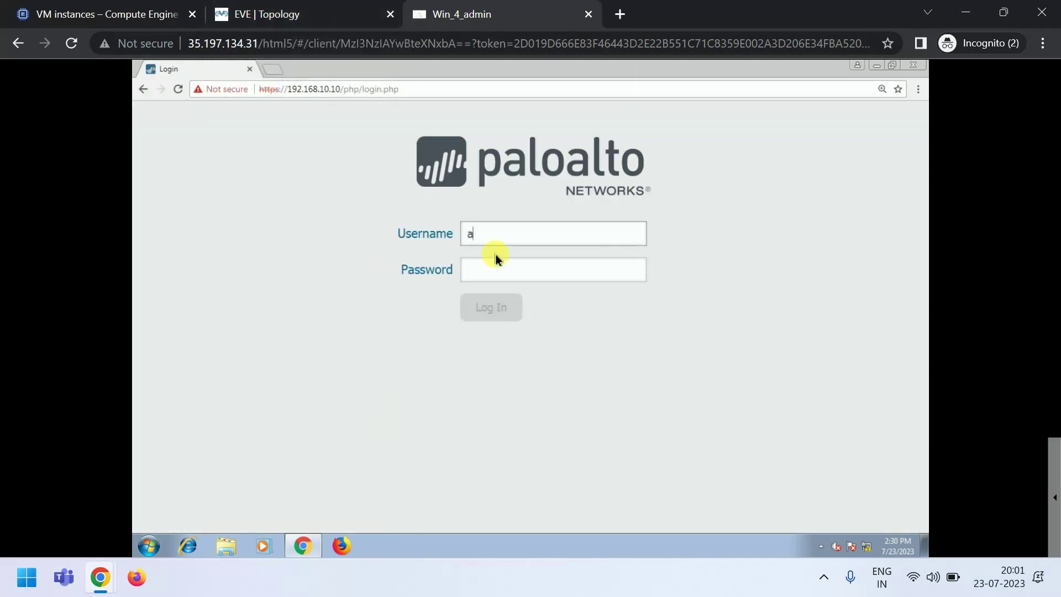
pyautogui.press('Tab')
pyautogui.write('admi')
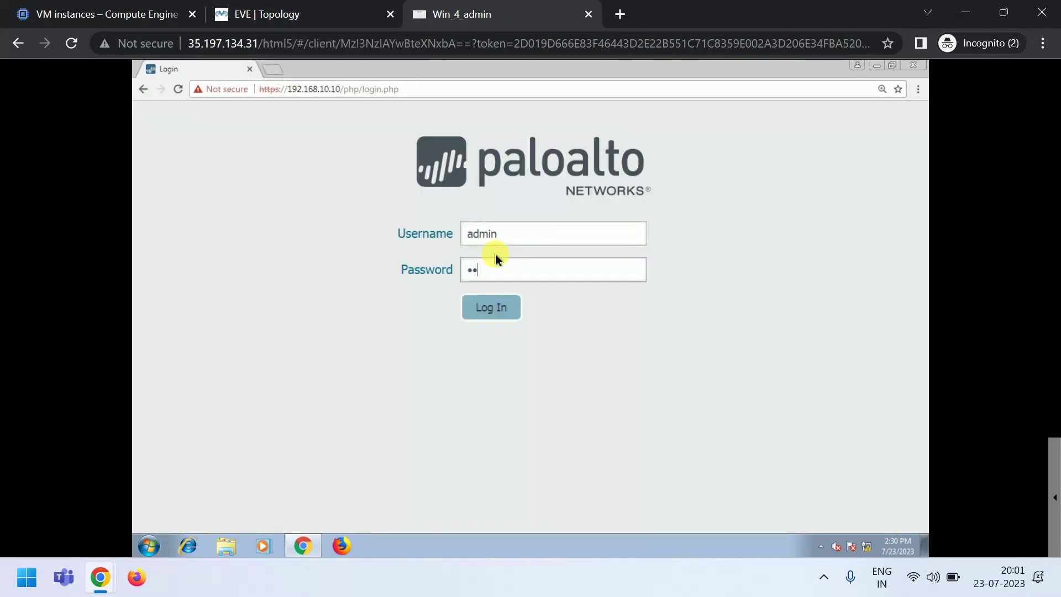
pyautogui.press('Return')
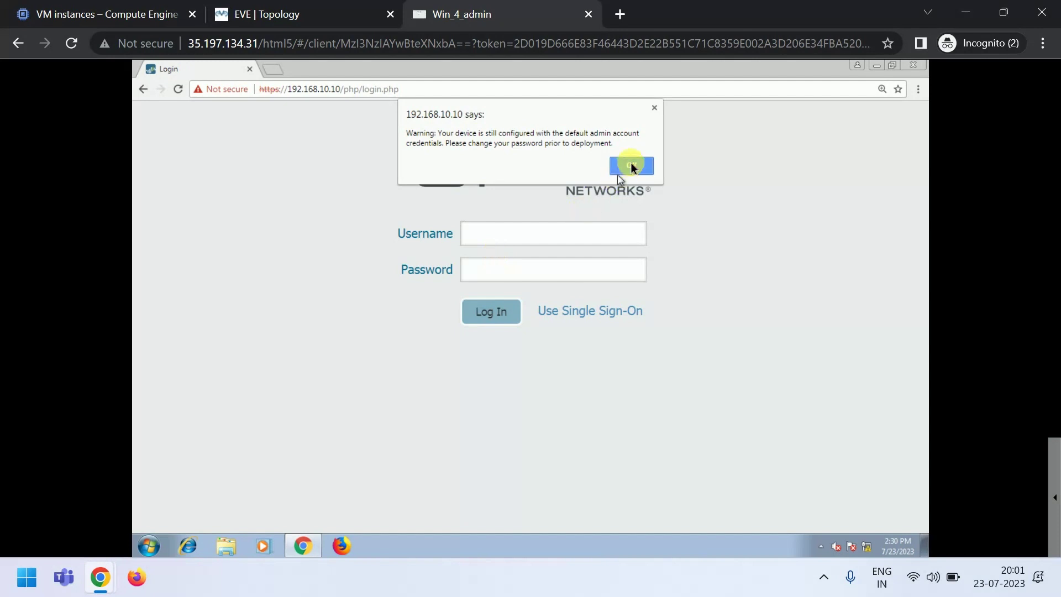
pyautogui.click(631, 164)
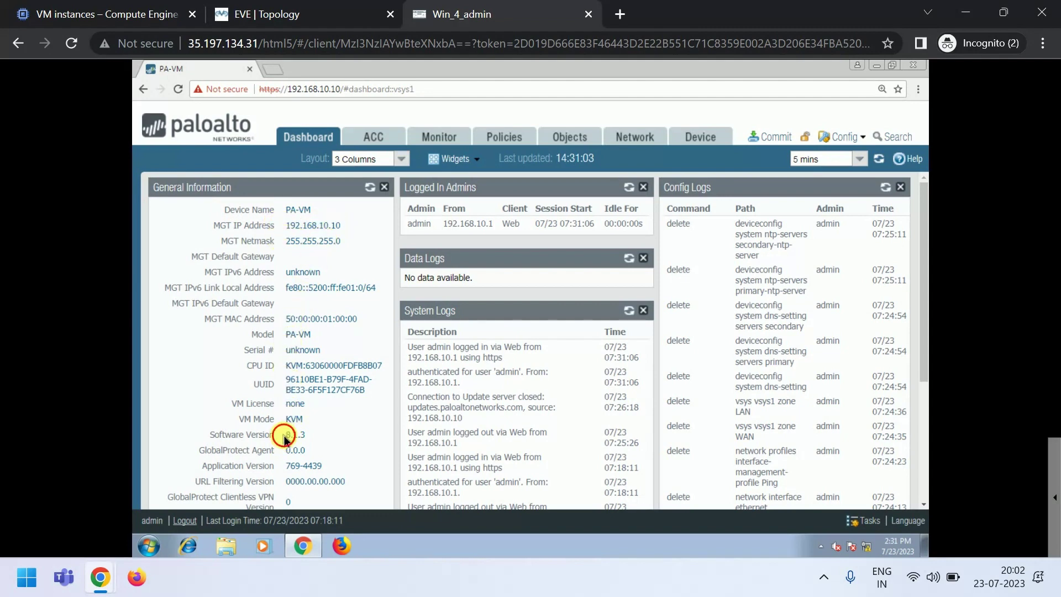
pyautogui.moveTo(285, 434); pyautogui.dragTo(309, 440)
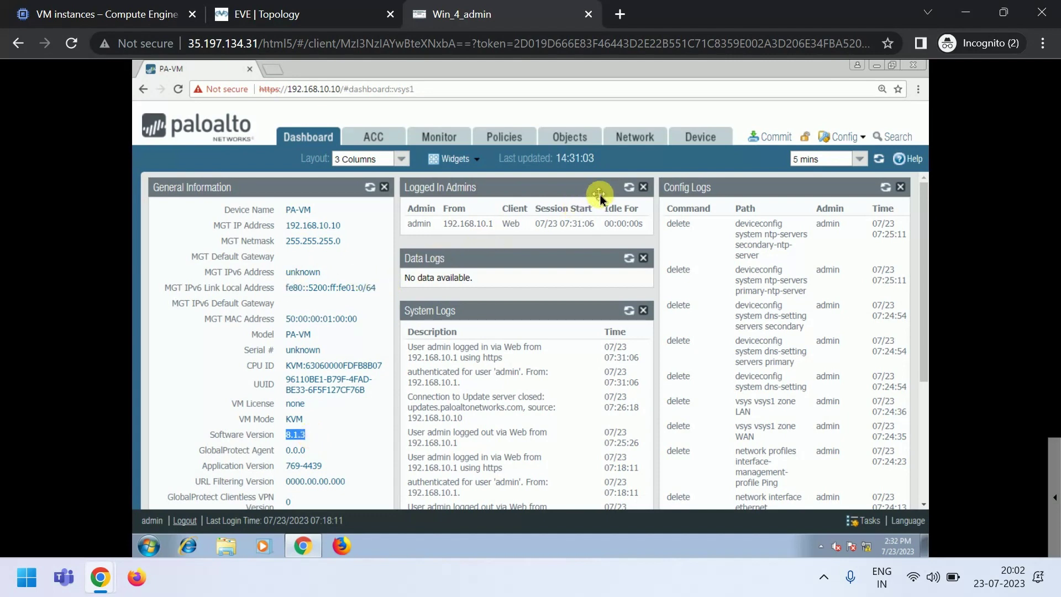
# - In Device Setup Services, set primary DNS 8.8.8.8 and secondary DNS 4.2.2.2
pyautogui.click(702, 137)
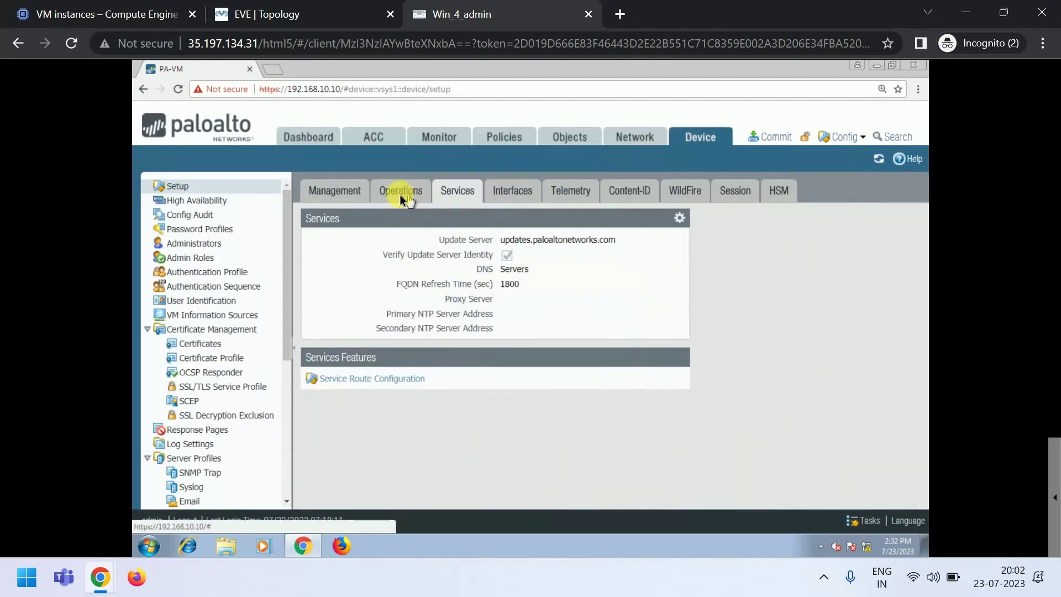
pyautogui.click(678, 218)
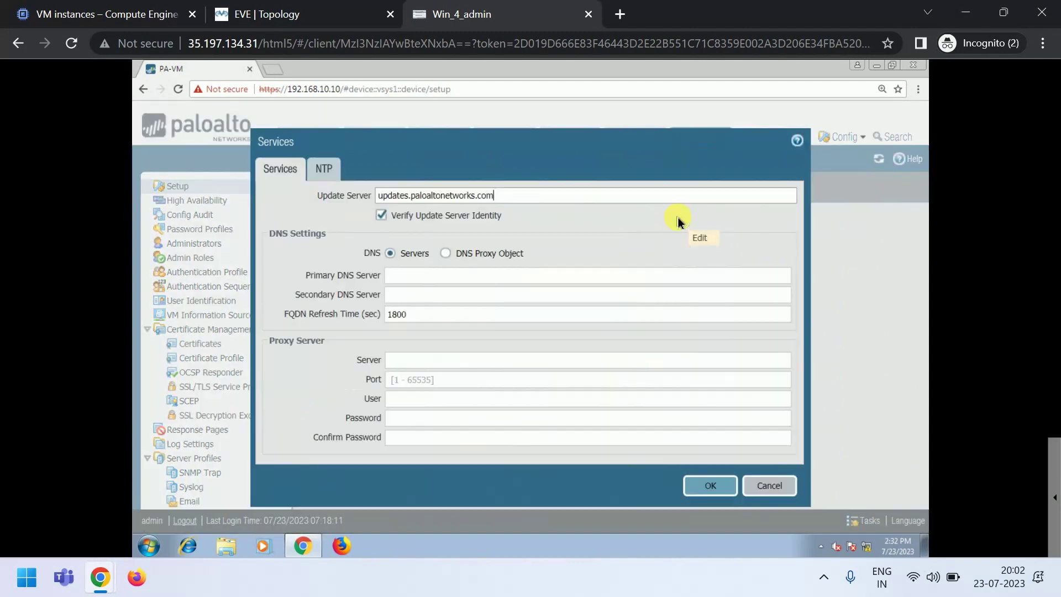
pyautogui.click(426, 274)
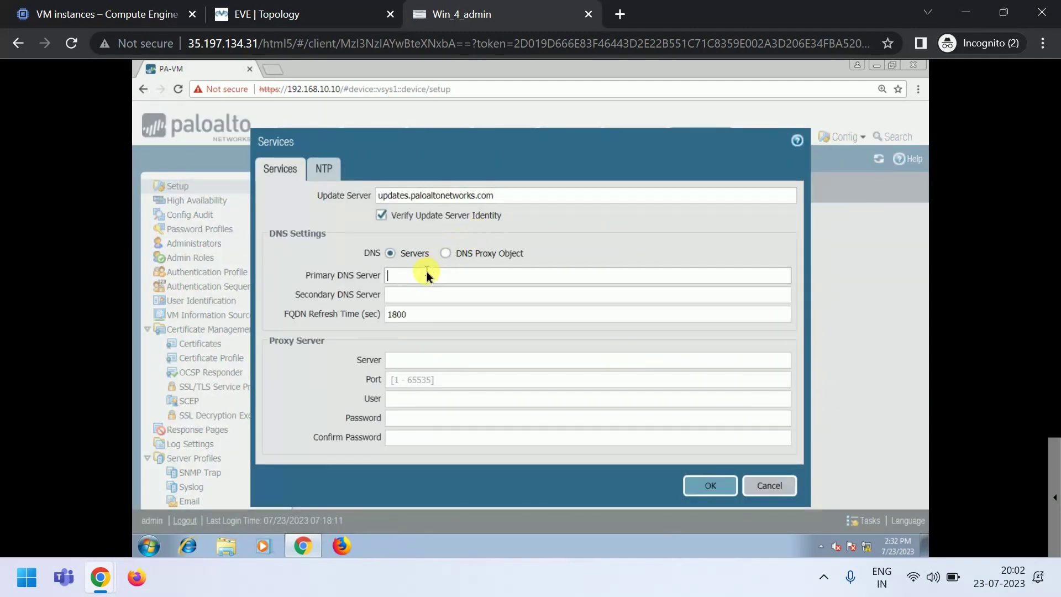
pyautogui.write('8.8.8.8')
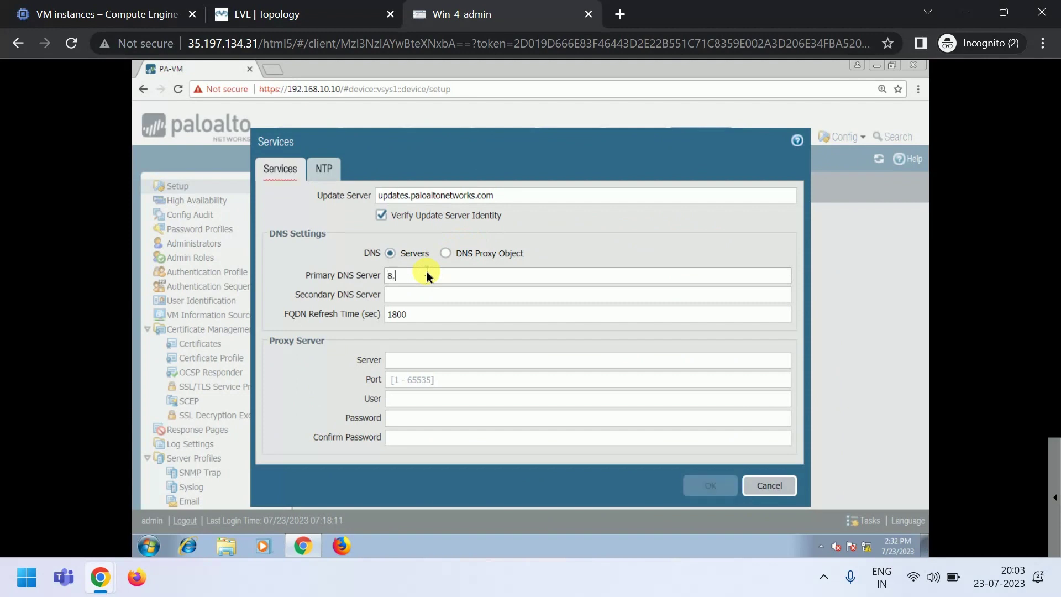
pyautogui.click(410, 295)
pyautogui.write('4')
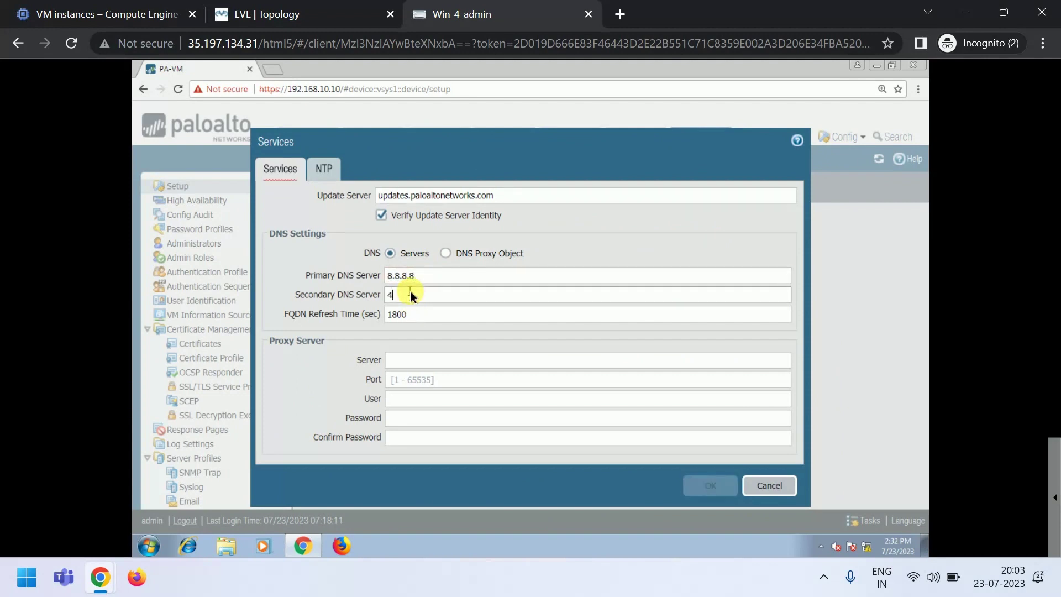
pyautogui.write('.2.2.2')
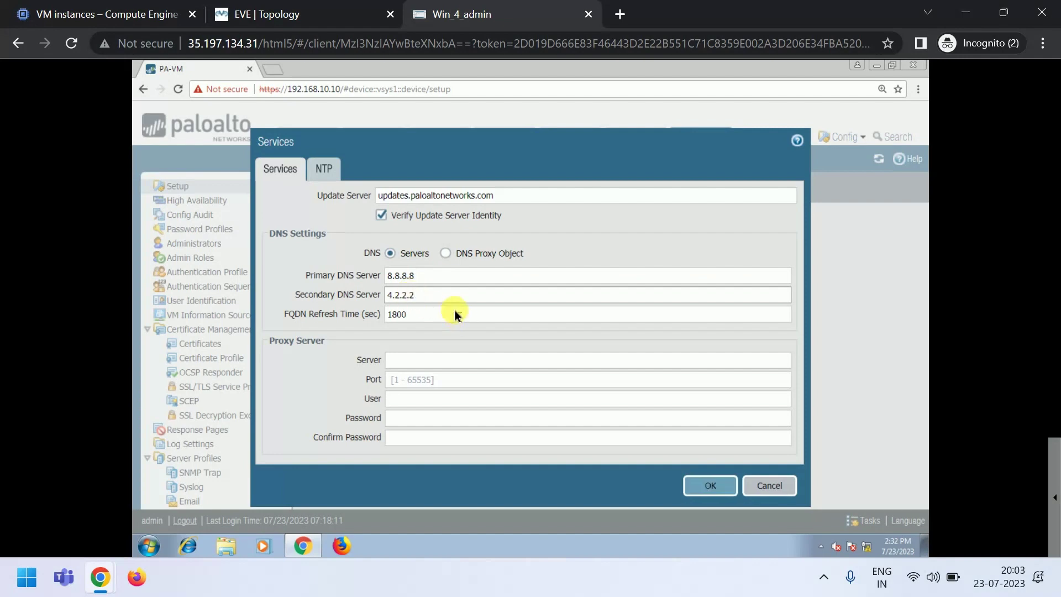
# - Set NTP servers 0.pool.ntp.org and 1.pool.ntp.org and save the services settings
pyautogui.click(326, 175)
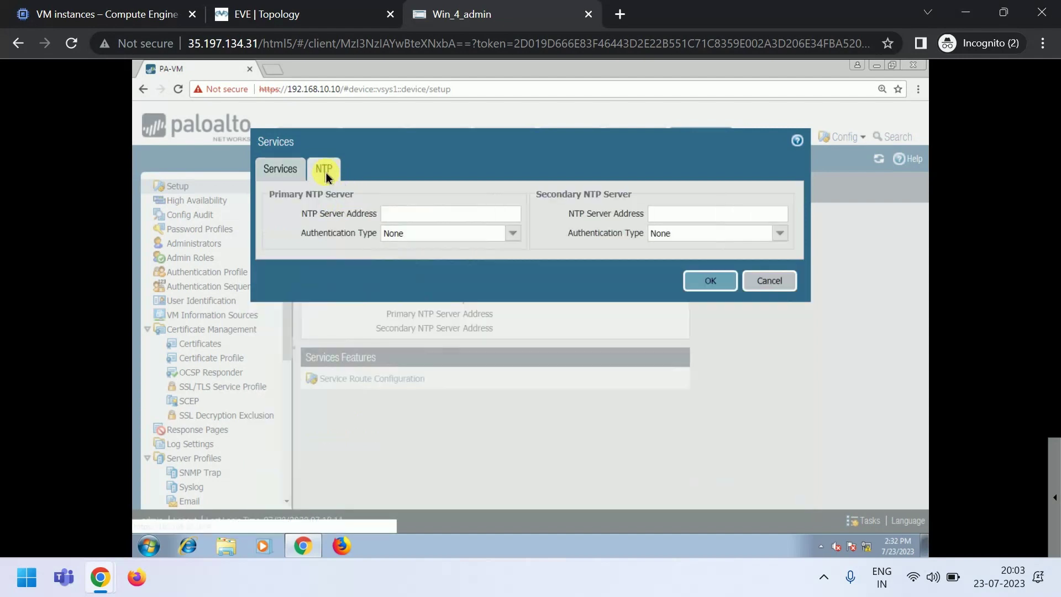
pyautogui.click(404, 212)
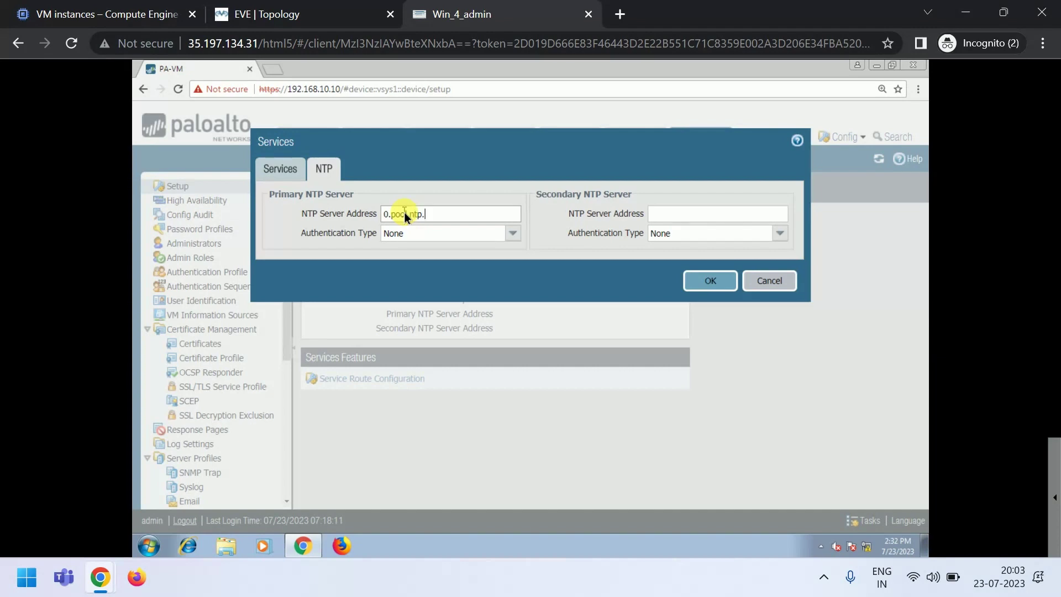
pyautogui.write('rg')
pyautogui.moveTo(452, 213); pyautogui.dragTo(384, 217)
pyautogui.hotkey('ctrl', 'c')
pyautogui.click(667, 215)
pyautogui.hotkey('ctrl', 'v')
pyautogui.press('BackSpace')
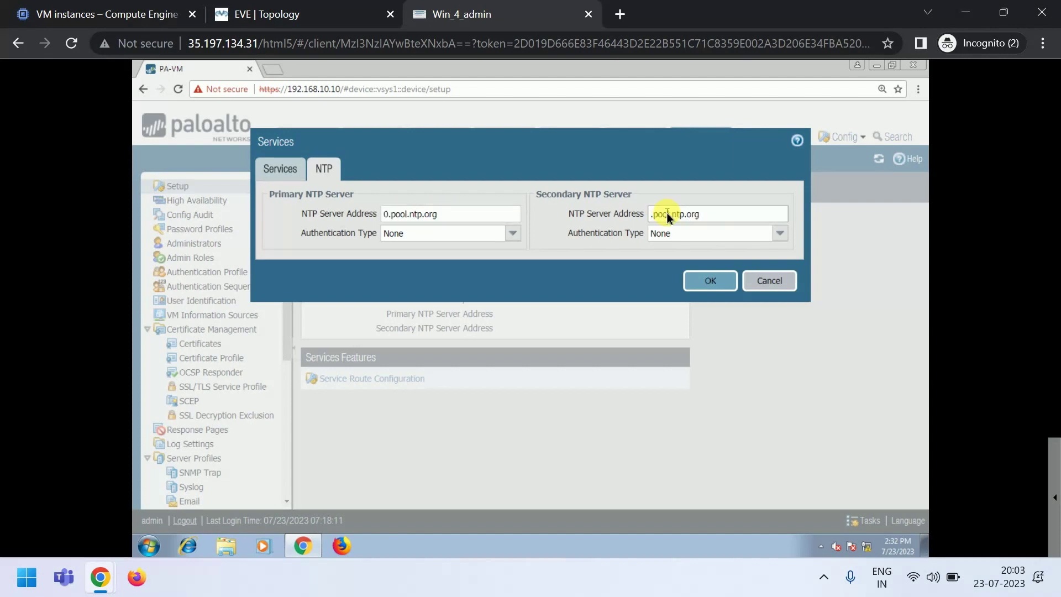
pyautogui.write('1')
pyautogui.click(707, 282)
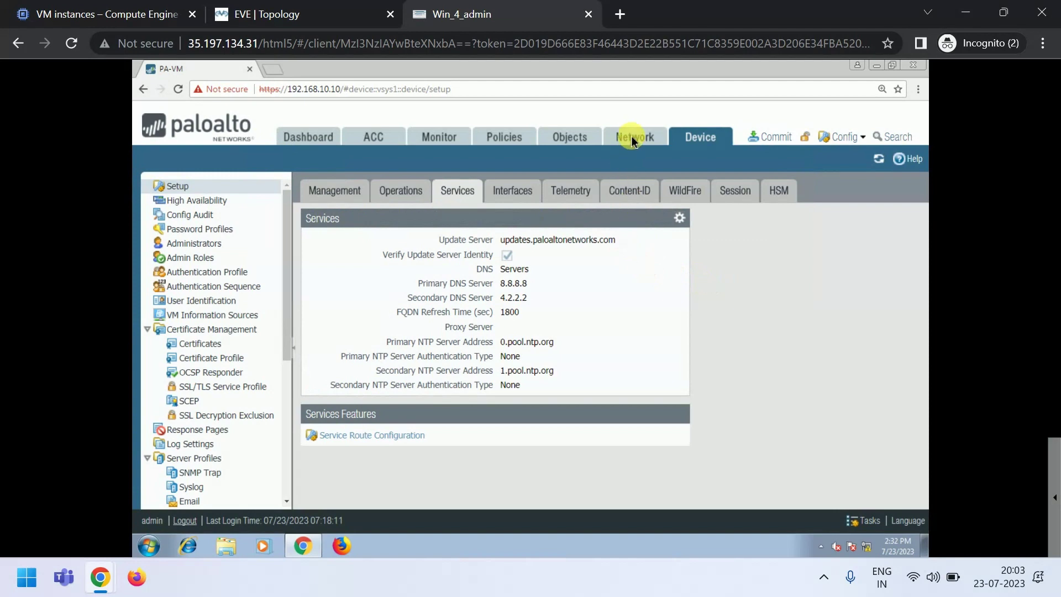
pyautogui.click(633, 141)
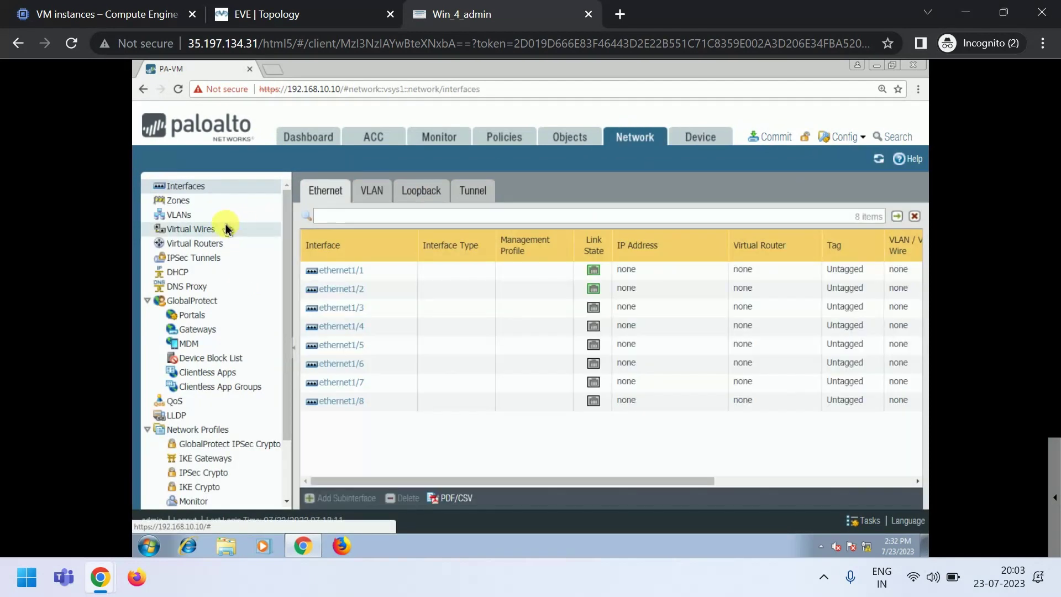
# - Create a Layer3 security zone named LAN
pyautogui.click(183, 202)
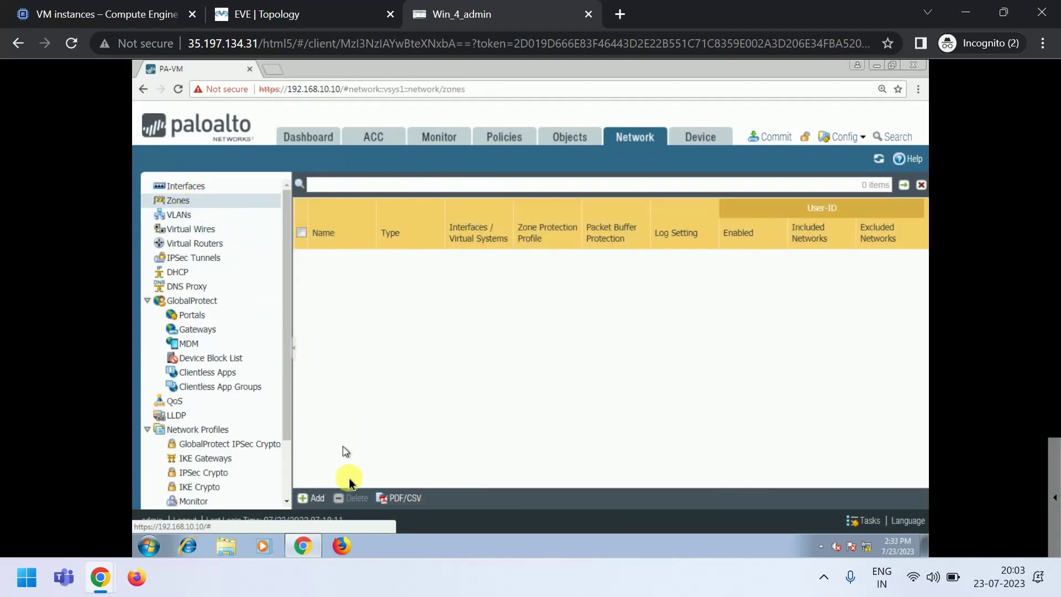
pyautogui.click(317, 499)
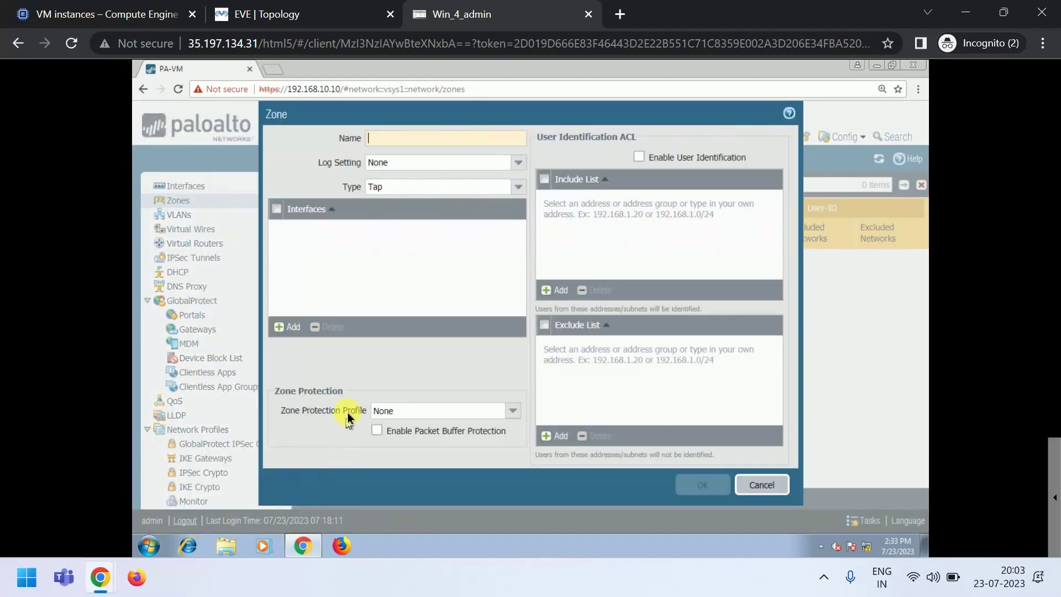
pyautogui.click(402, 139)
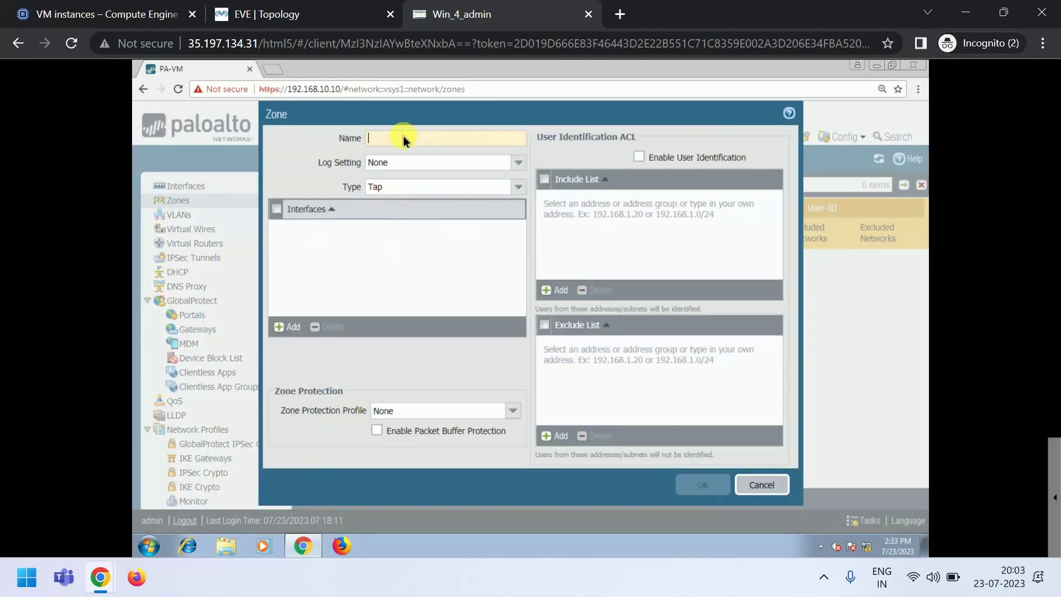
pyautogui.write('LAN')
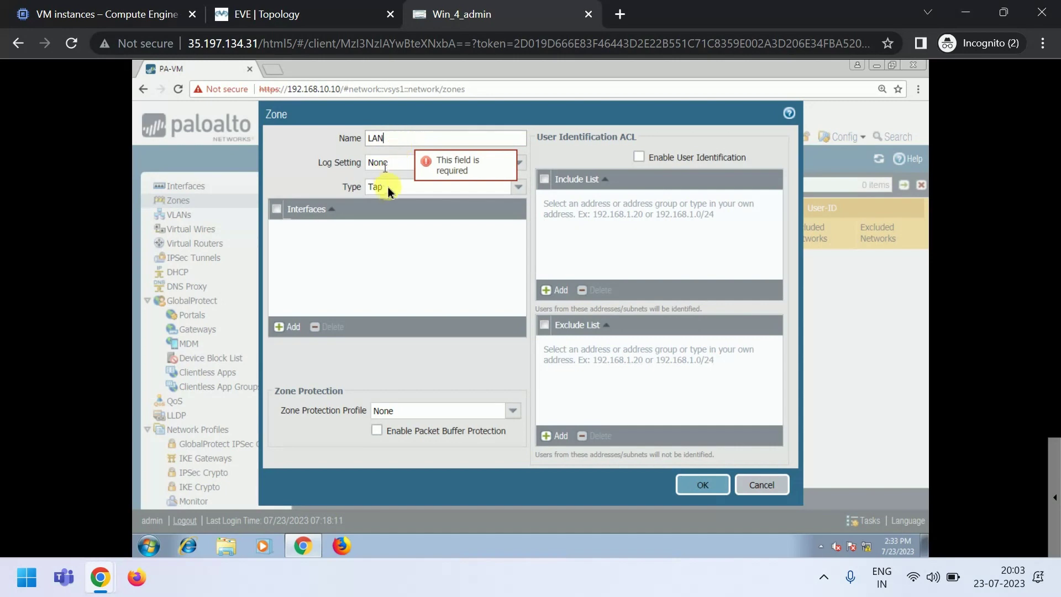
pyautogui.click(389, 190)
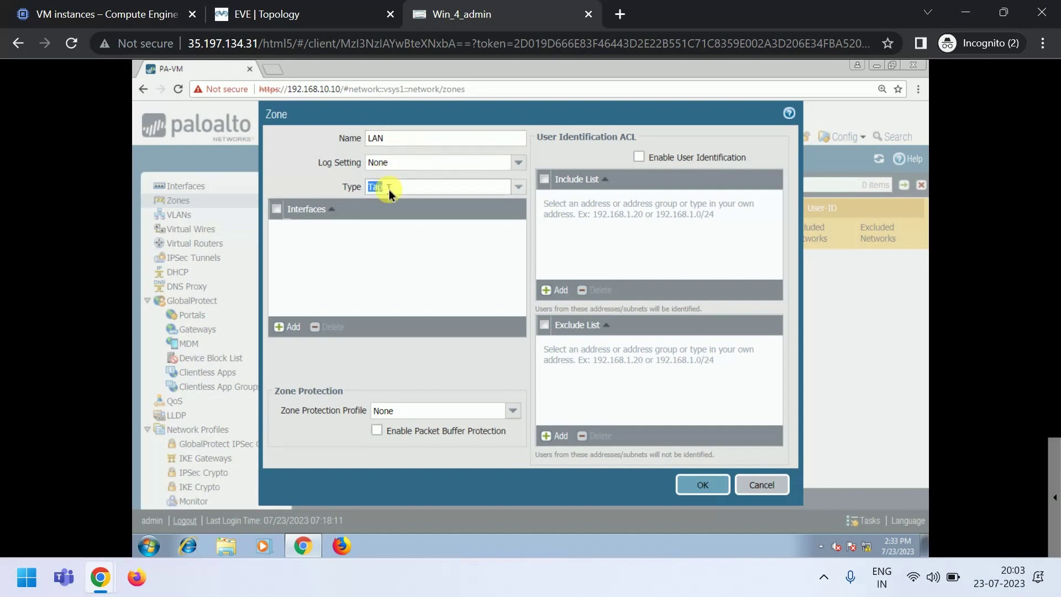
pyautogui.click(511, 188)
pyautogui.click(396, 247)
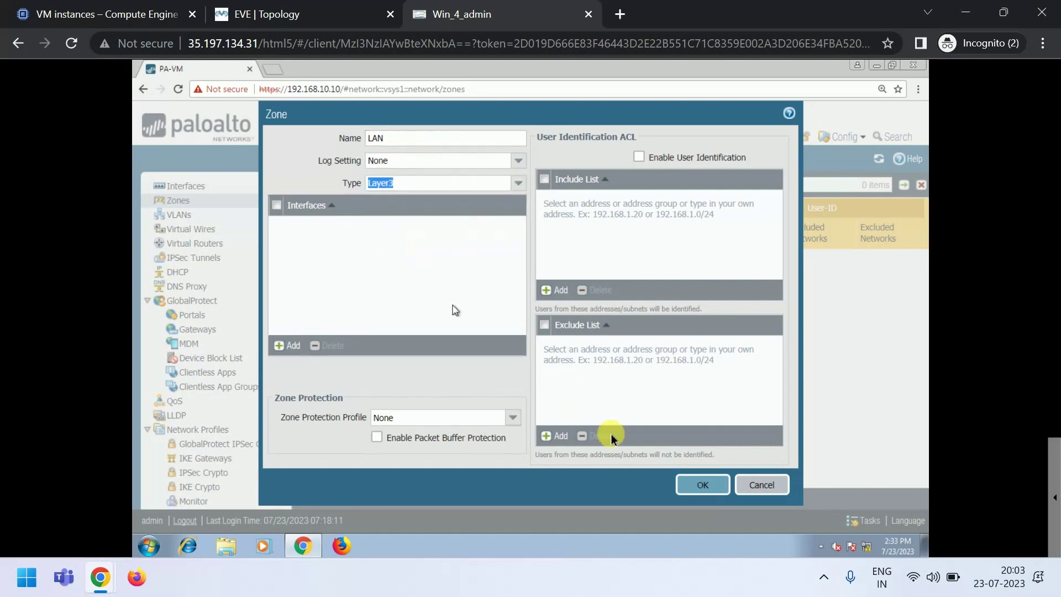
pyautogui.click(697, 485)
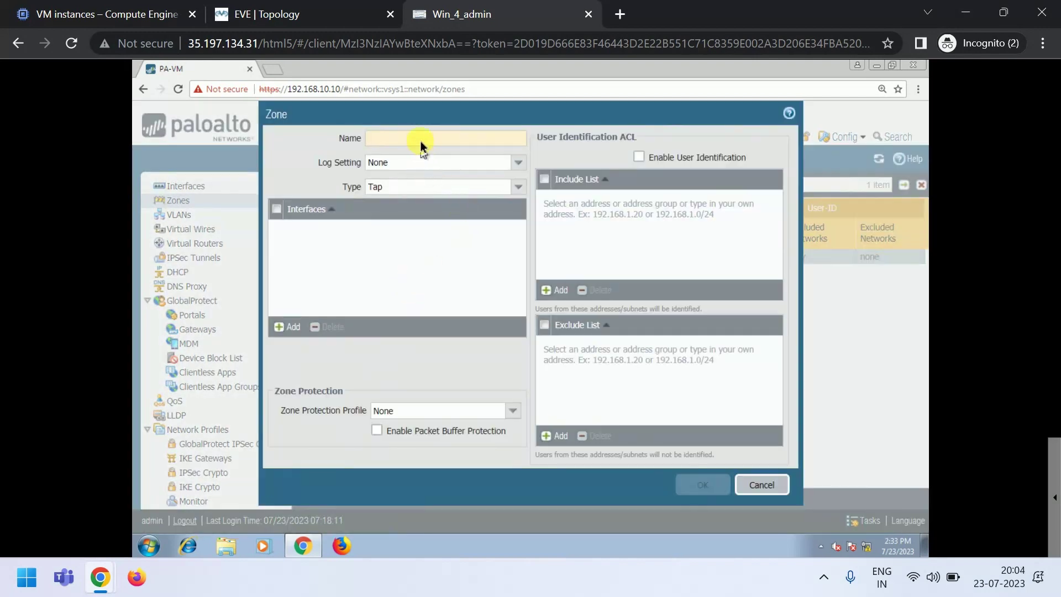
# - Create a second Layer3 security zone named WAN
pyautogui.click(420, 137)
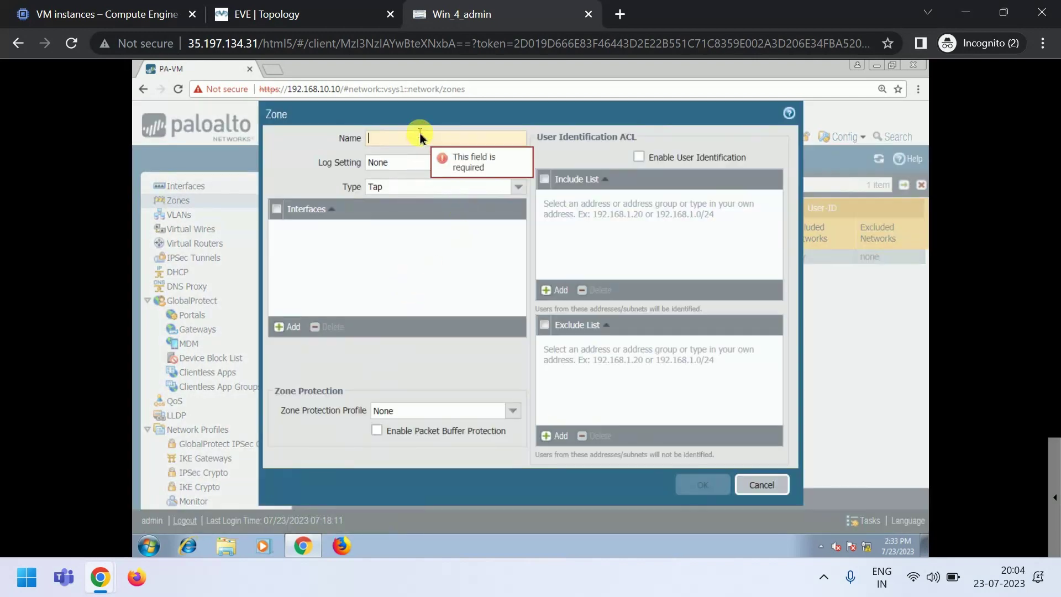
pyautogui.write('WAN')
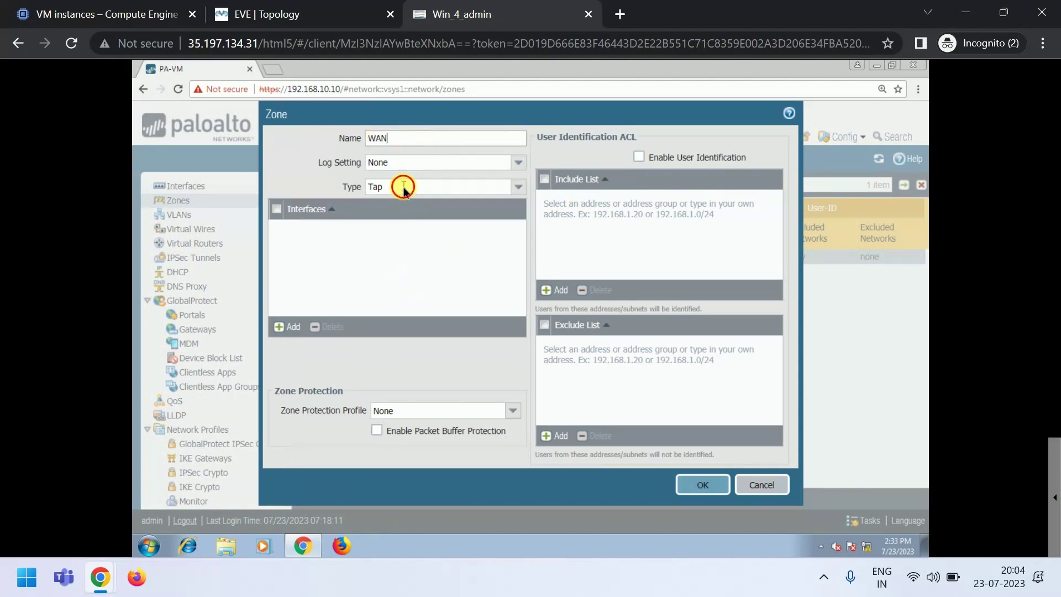
pyautogui.click(403, 187)
pyautogui.click(475, 188)
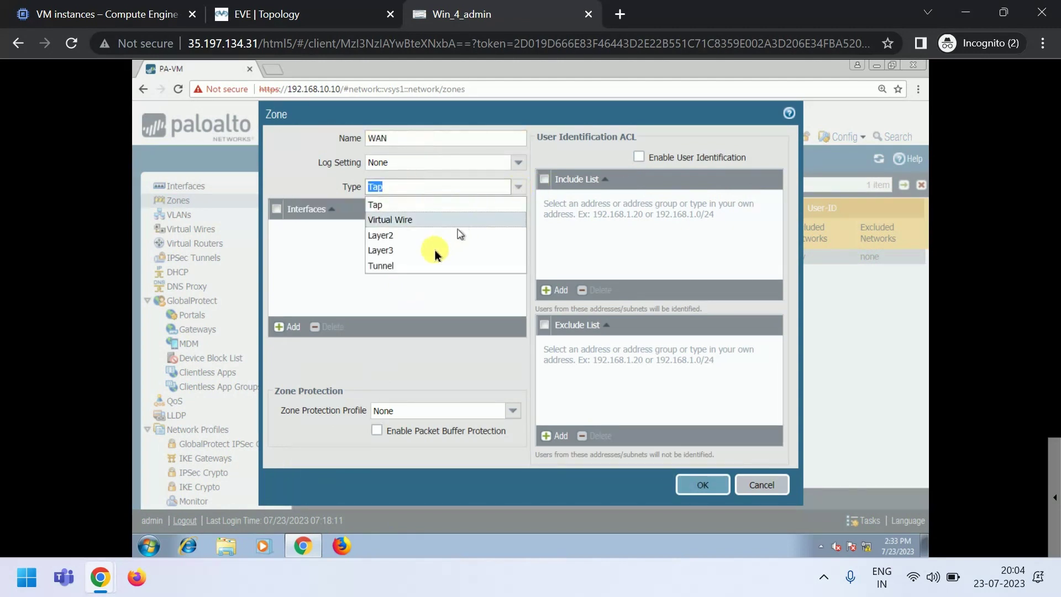
pyautogui.click(390, 250)
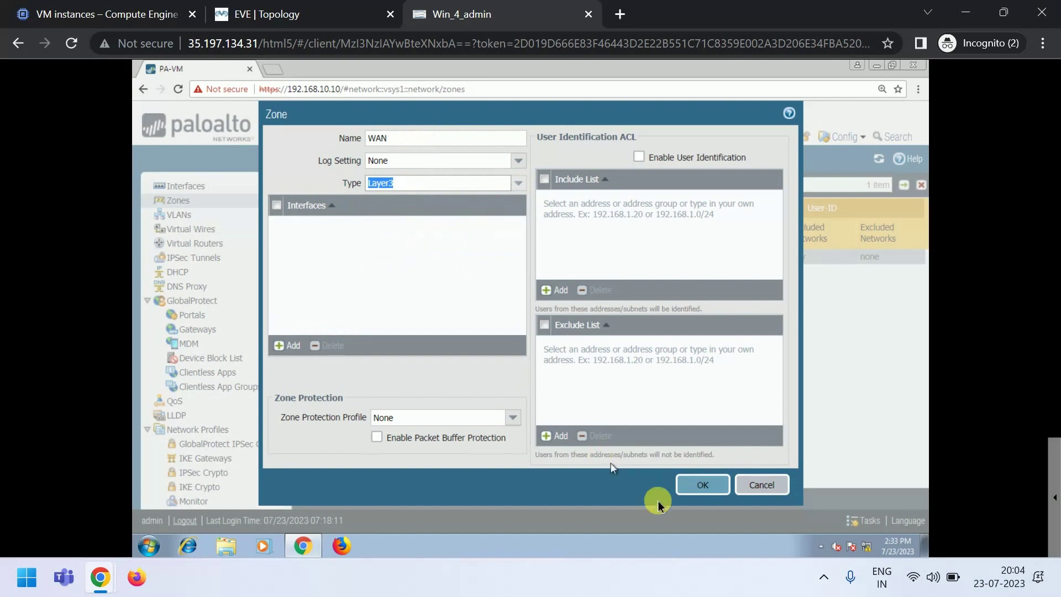
pyautogui.click(702, 485)
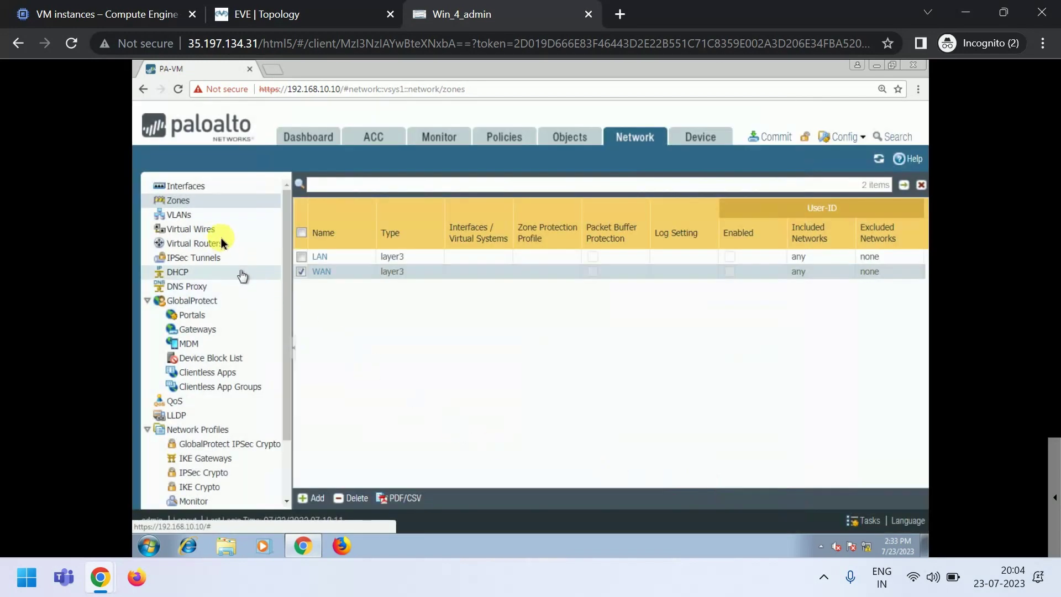
# - Make ethernet1/1 a Layer3 interface in the default virtual router and WAN zone
pyautogui.click(191, 187)
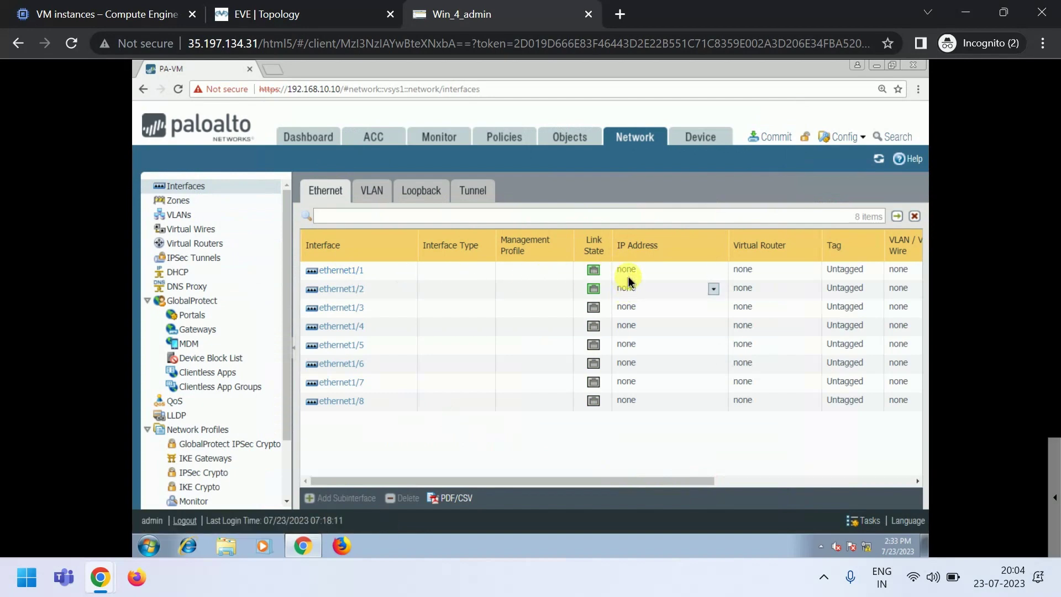
pyautogui.click(333, 270)
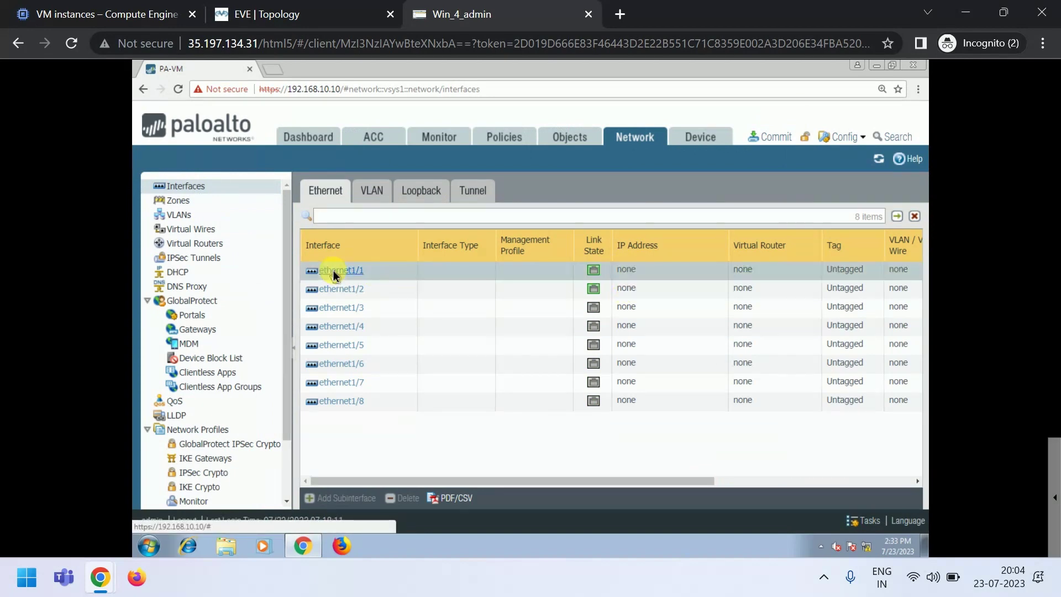
pyautogui.click(333, 271)
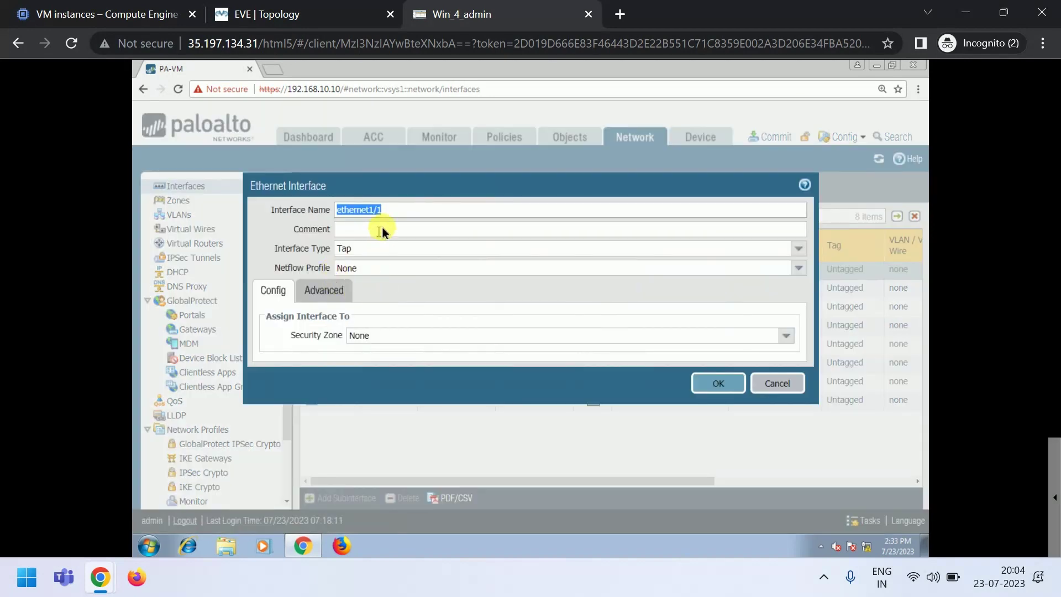
pyautogui.click(797, 268)
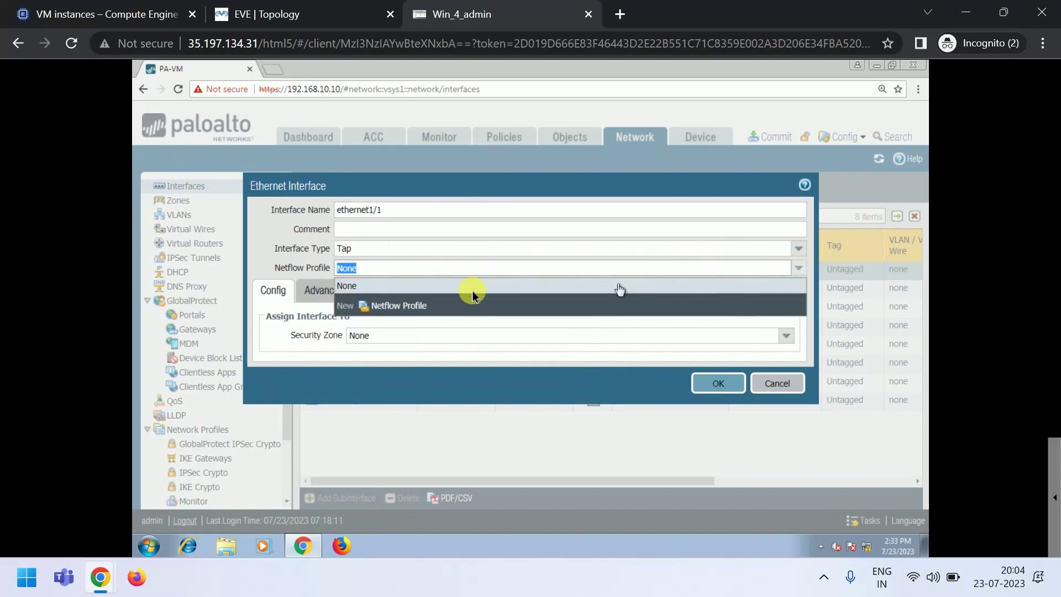
pyautogui.click(798, 248)
pyautogui.click(350, 328)
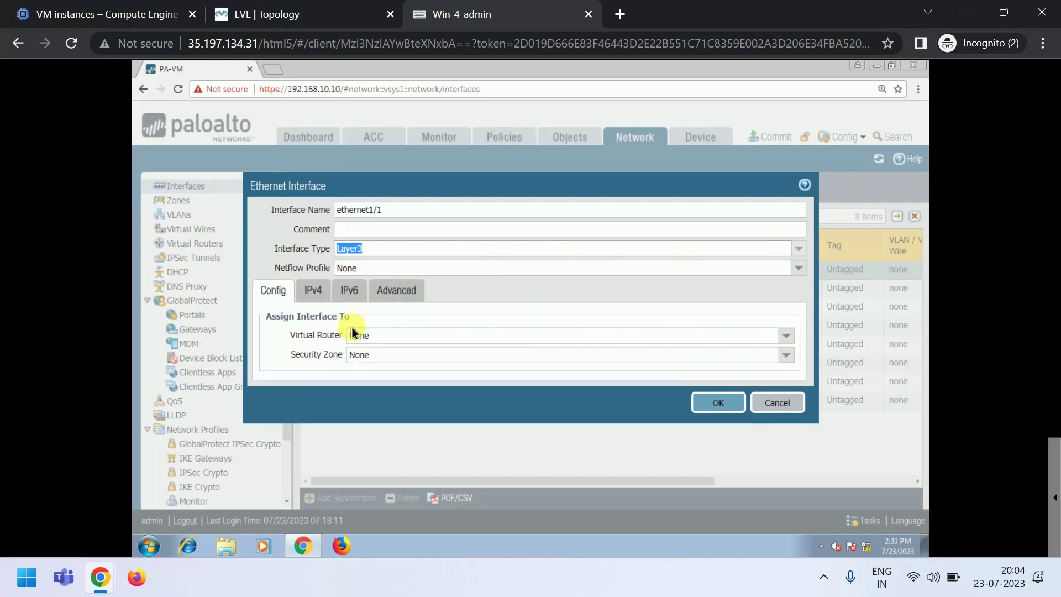
pyautogui.click(786, 335)
pyautogui.click(353, 368)
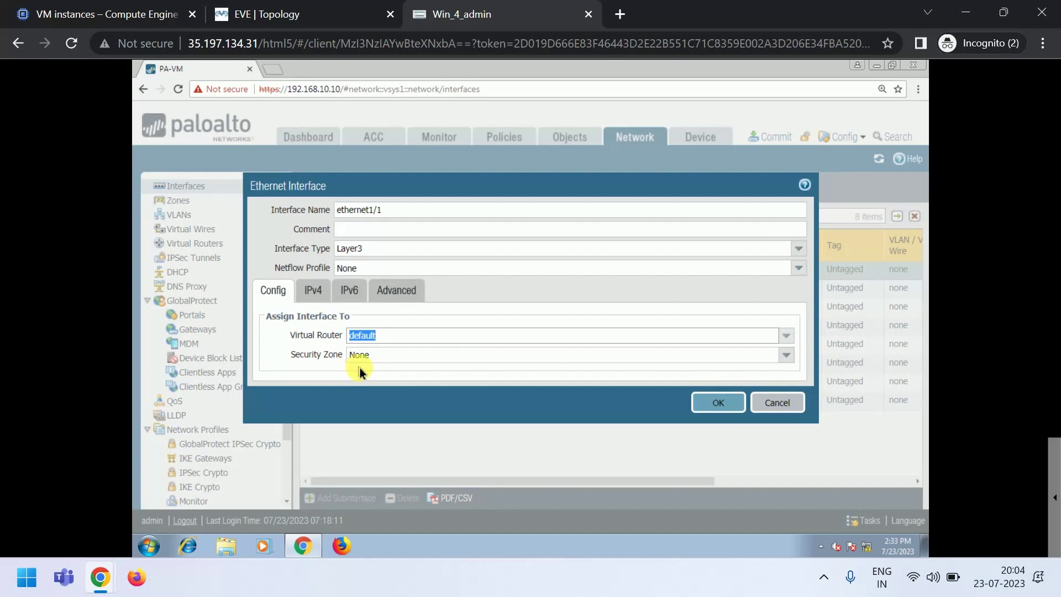
pyautogui.click(359, 367)
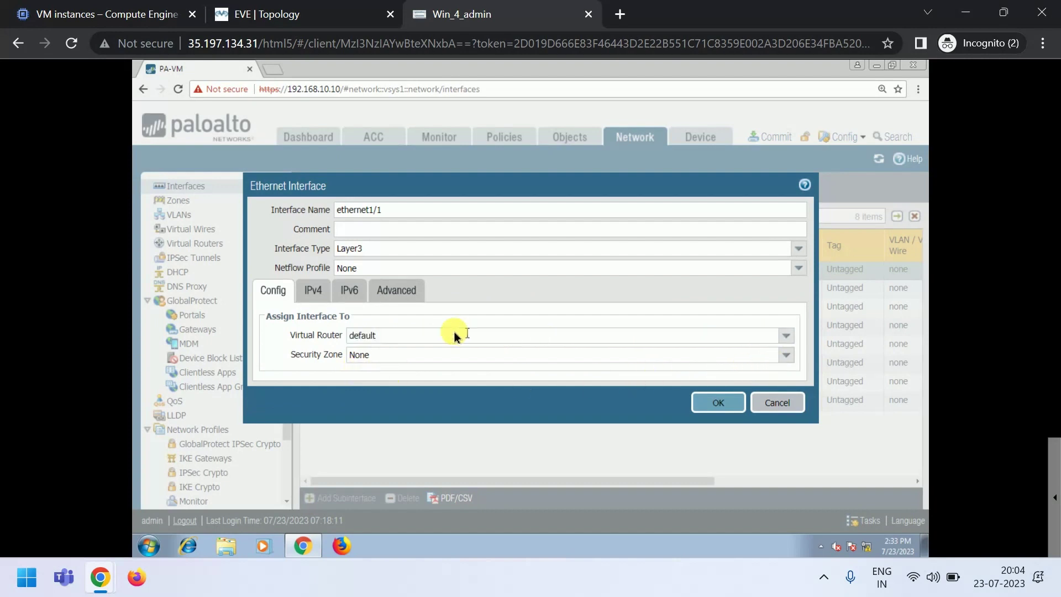
pyautogui.click(787, 360)
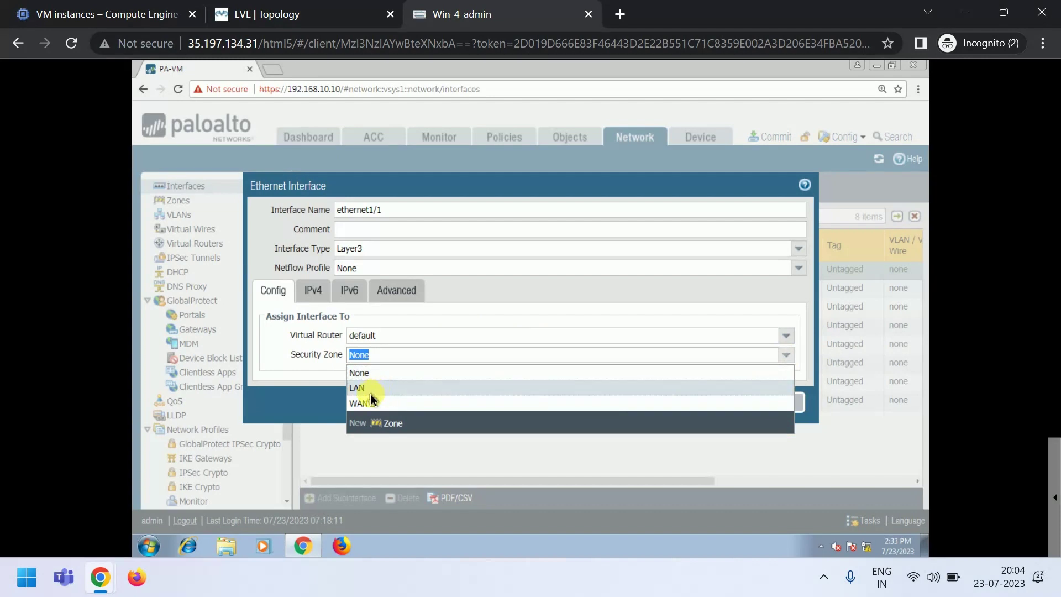
pyautogui.click(365, 403)
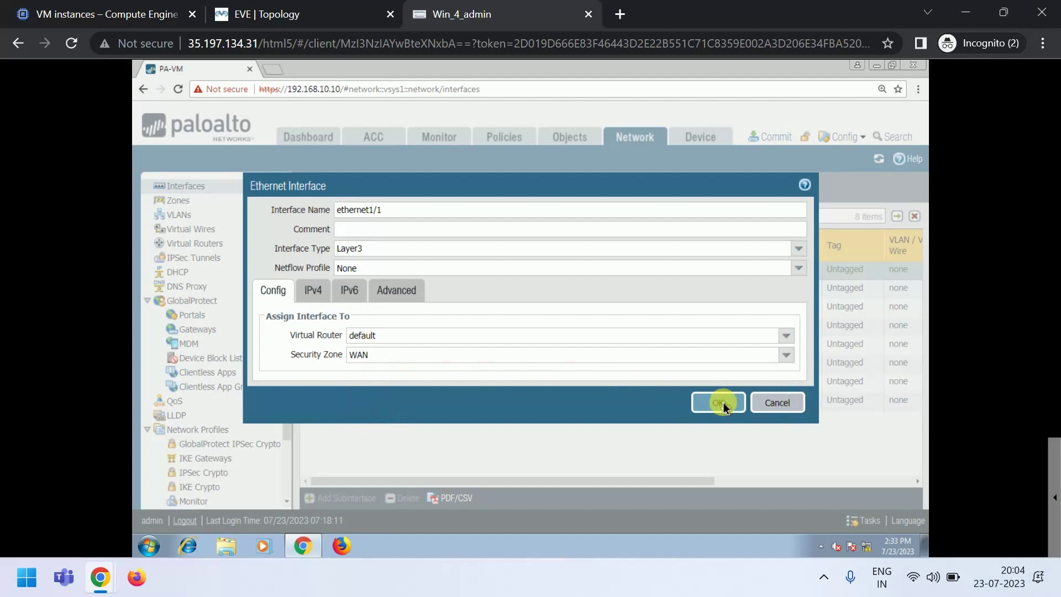
# - Give ethernet1/1 the static IPv4 address 199.19.19.10/24 and view the lab topology
pyautogui.click(306, 287)
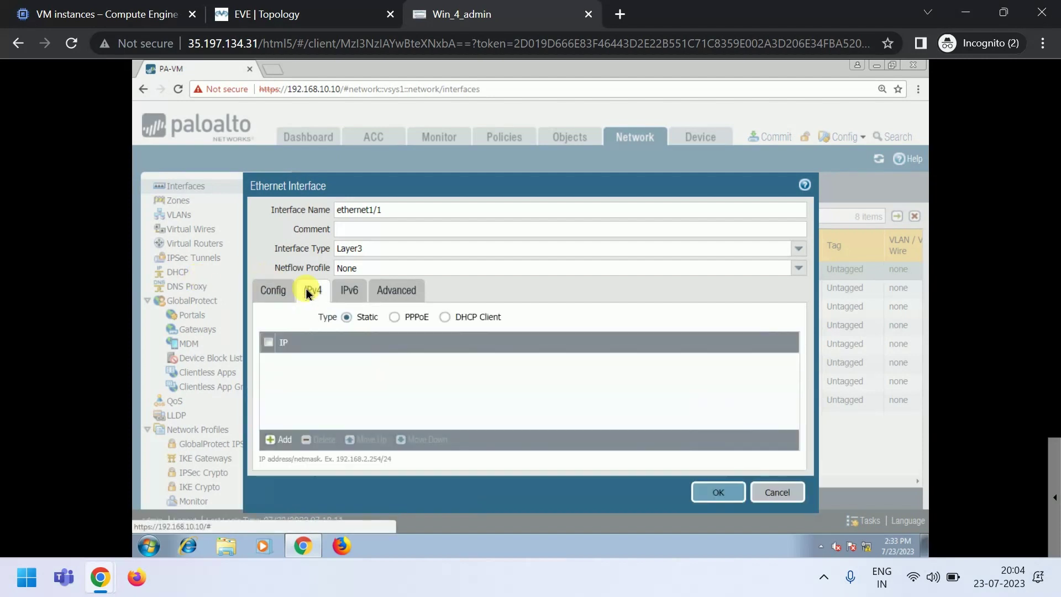
pyautogui.click(281, 439)
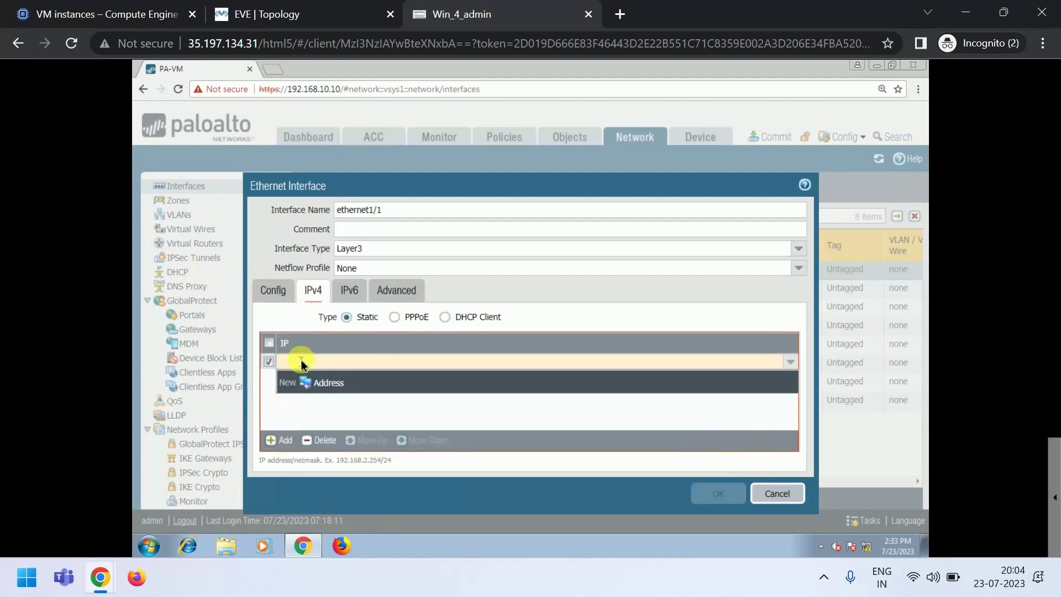
pyautogui.write('199.19.19')
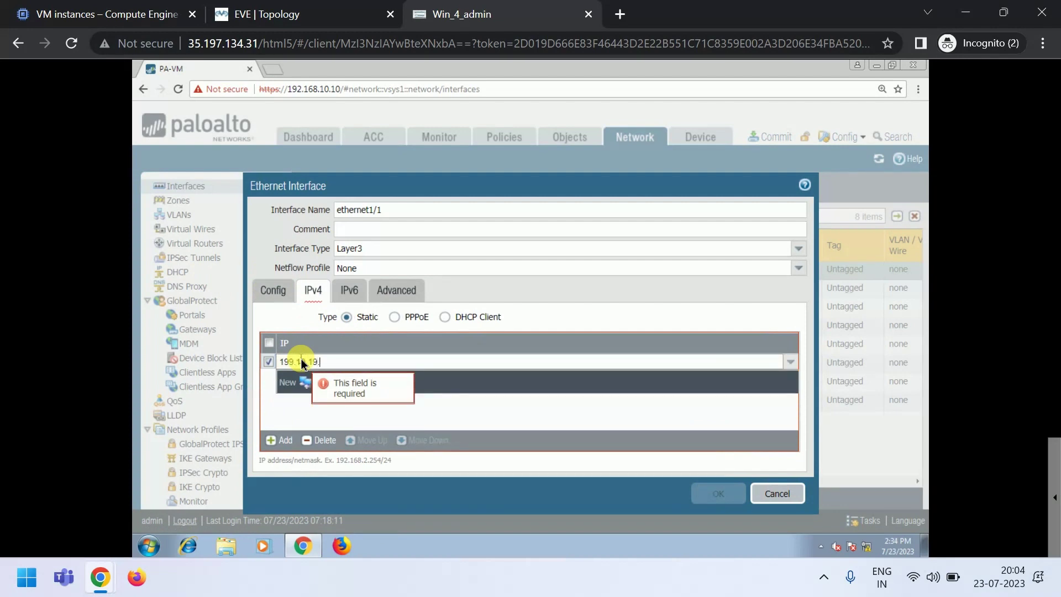
pyautogui.write('.10.19.10/24')
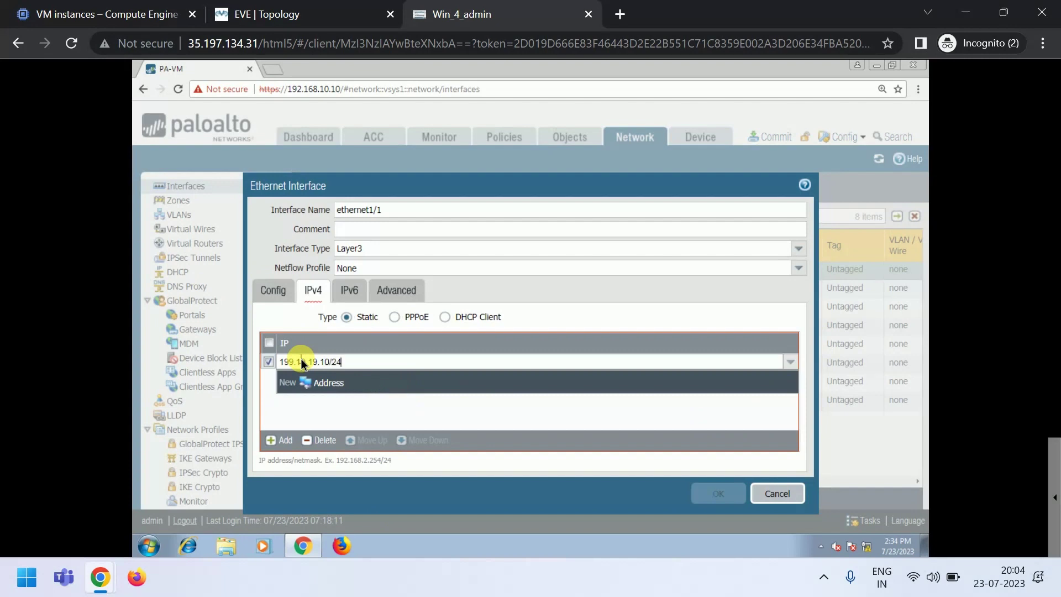
pyautogui.click(307, 420)
pyautogui.click(277, 11)
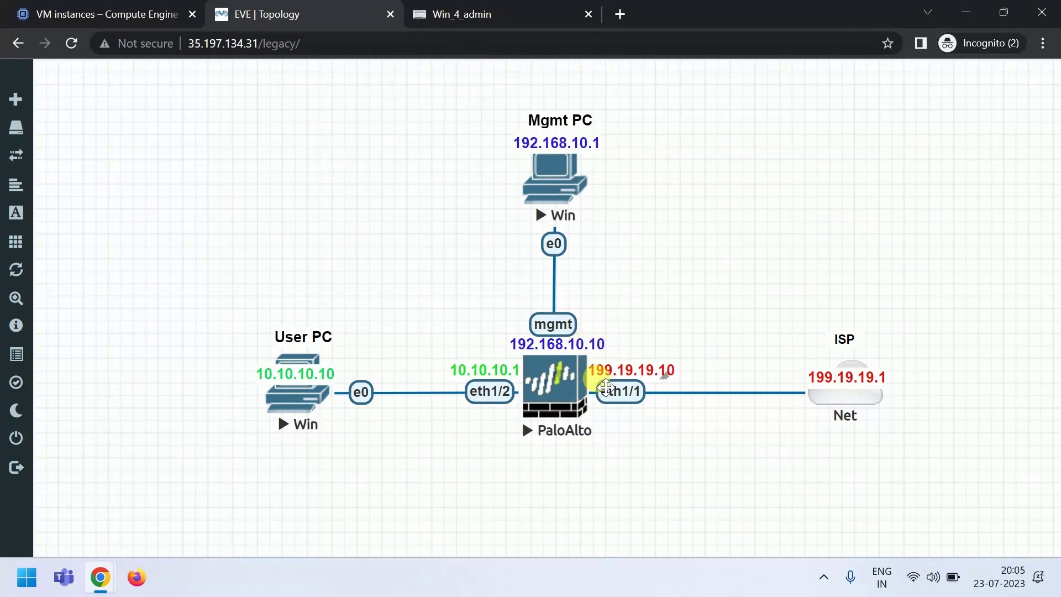
# - Attach a new 'ping' management profile permitting Ping to ethernet1/1 and save the interface
pyautogui.click(456, 18)
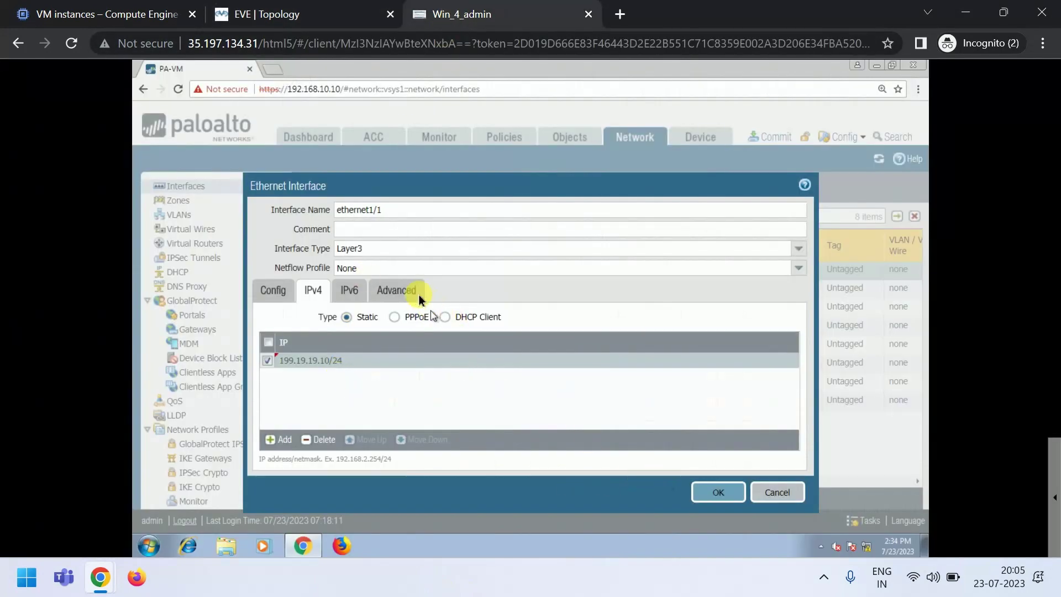
pyautogui.click(390, 293)
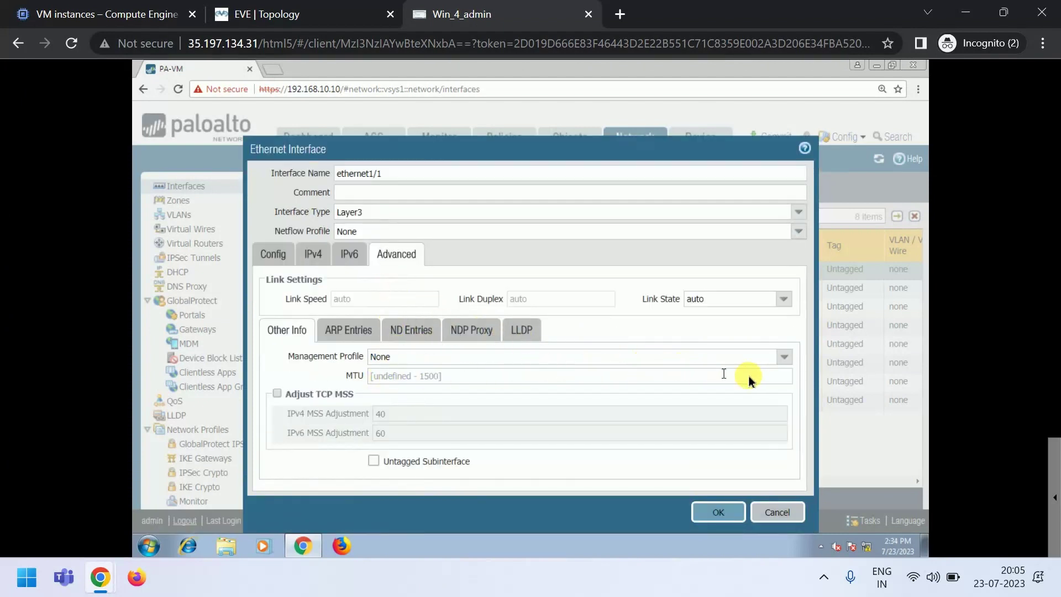
pyautogui.click(782, 358)
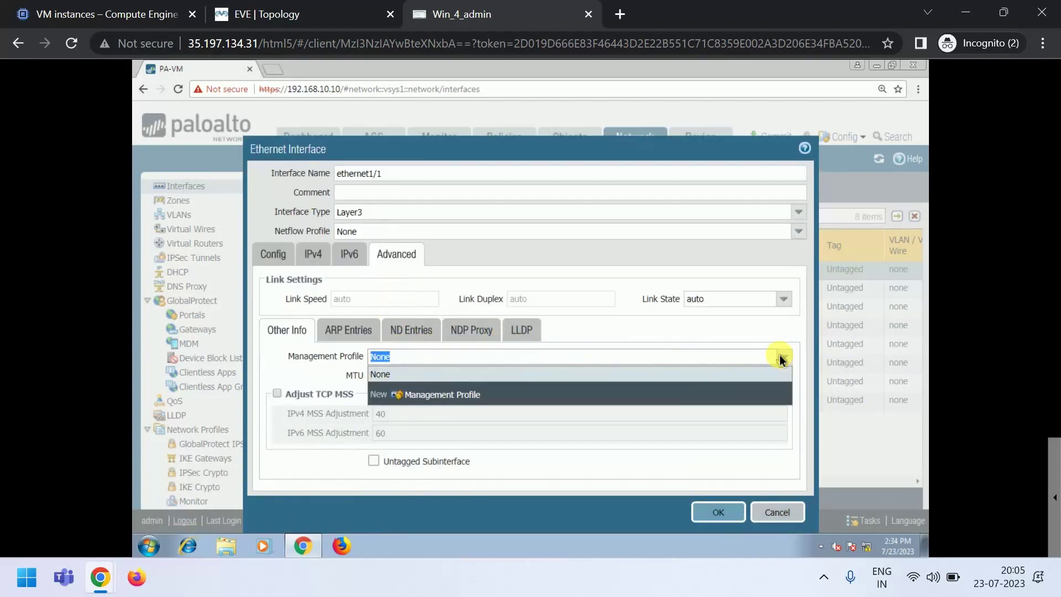
pyautogui.click(431, 395)
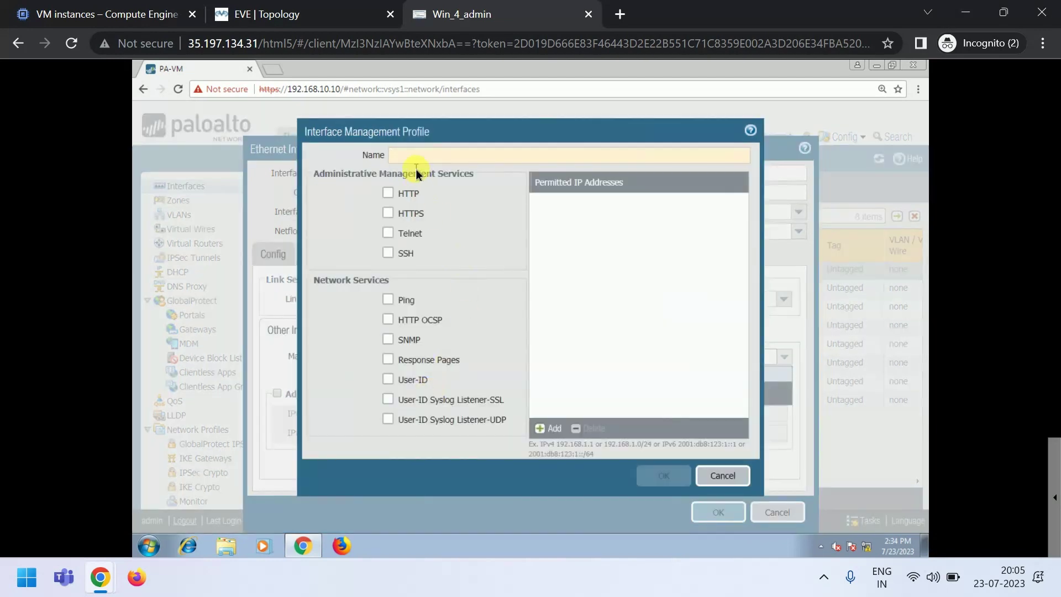
pyautogui.write('ping')
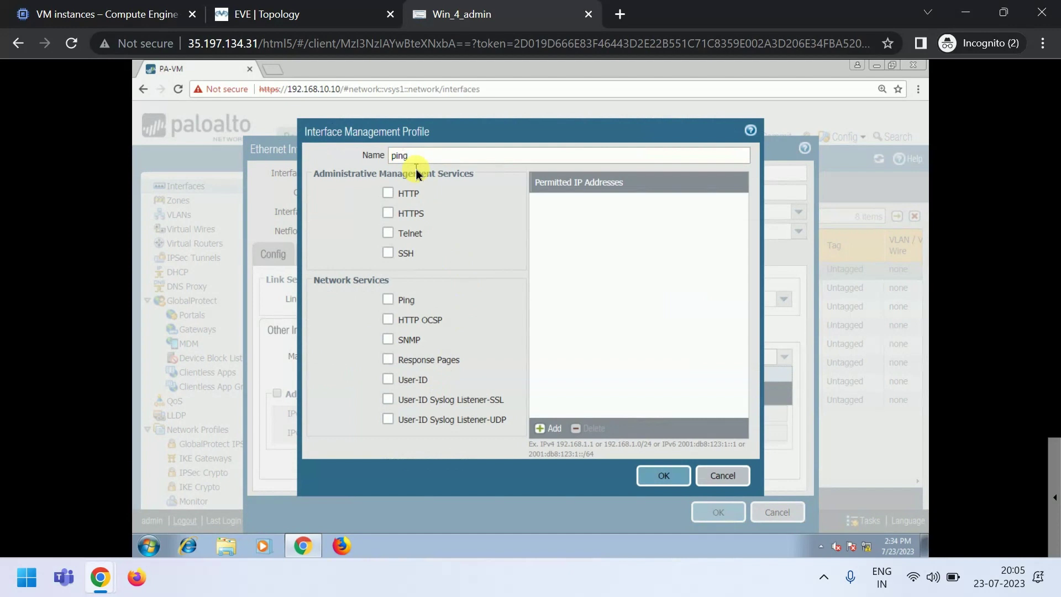
pyautogui.click(388, 299)
pyautogui.click(659, 474)
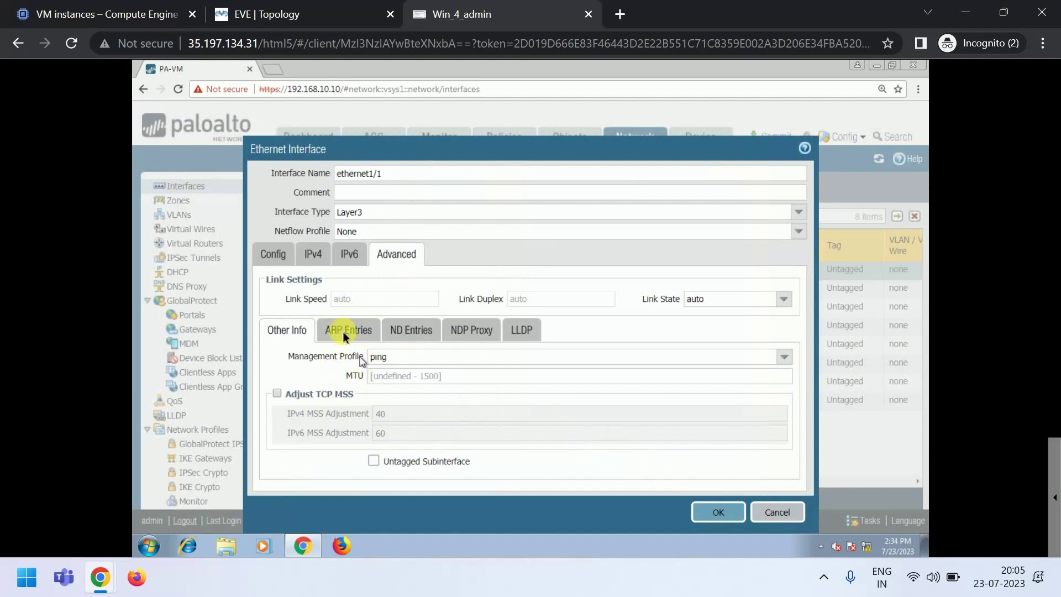
pyautogui.click(713, 512)
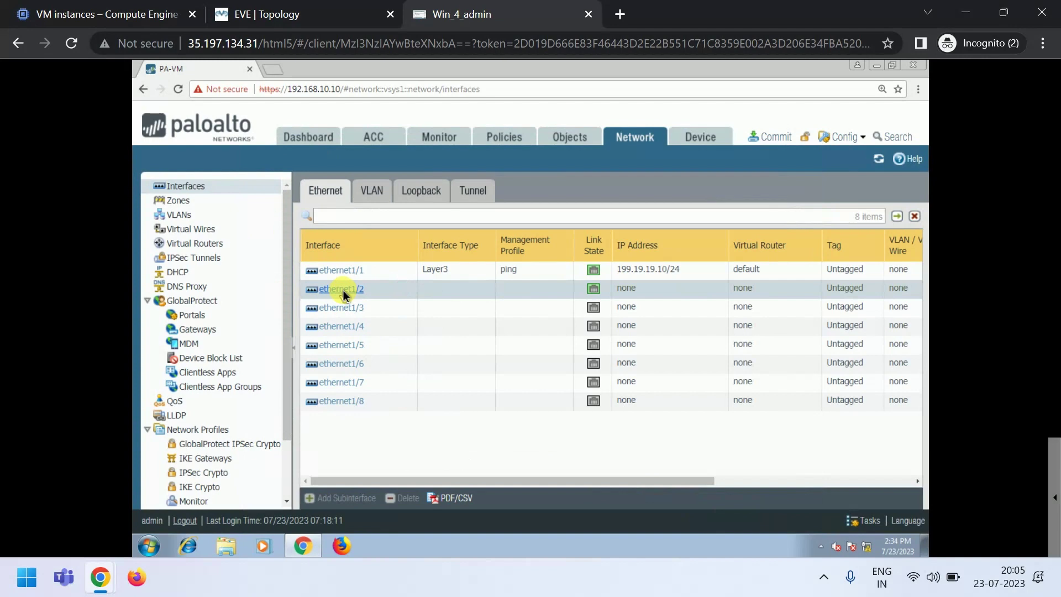
# - Make ethernet1/2 a Layer3 interface in the default virtual router and LAN zone
pyautogui.click(342, 290)
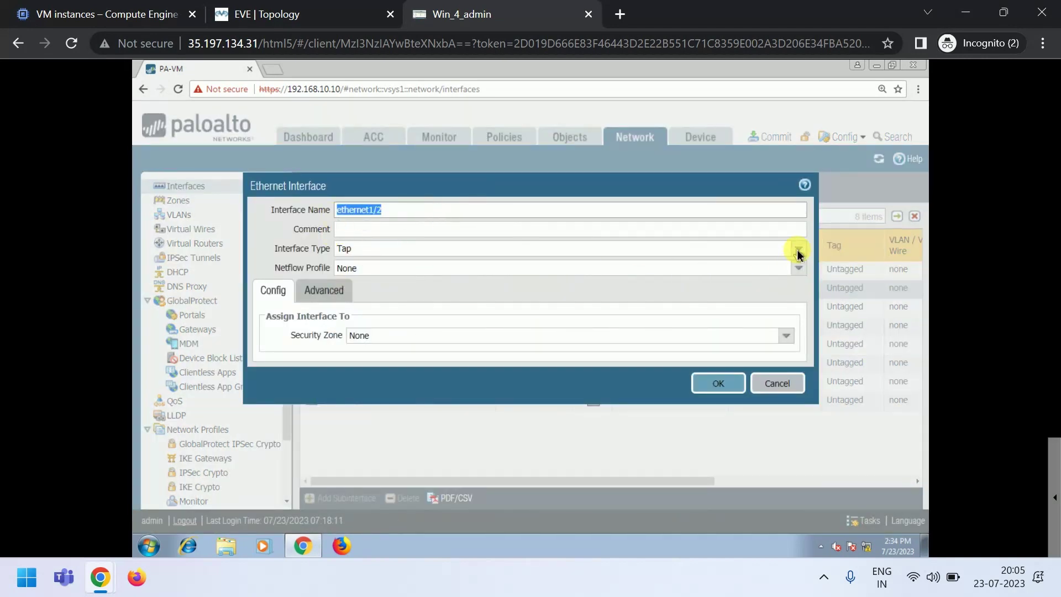
pyautogui.click(797, 253)
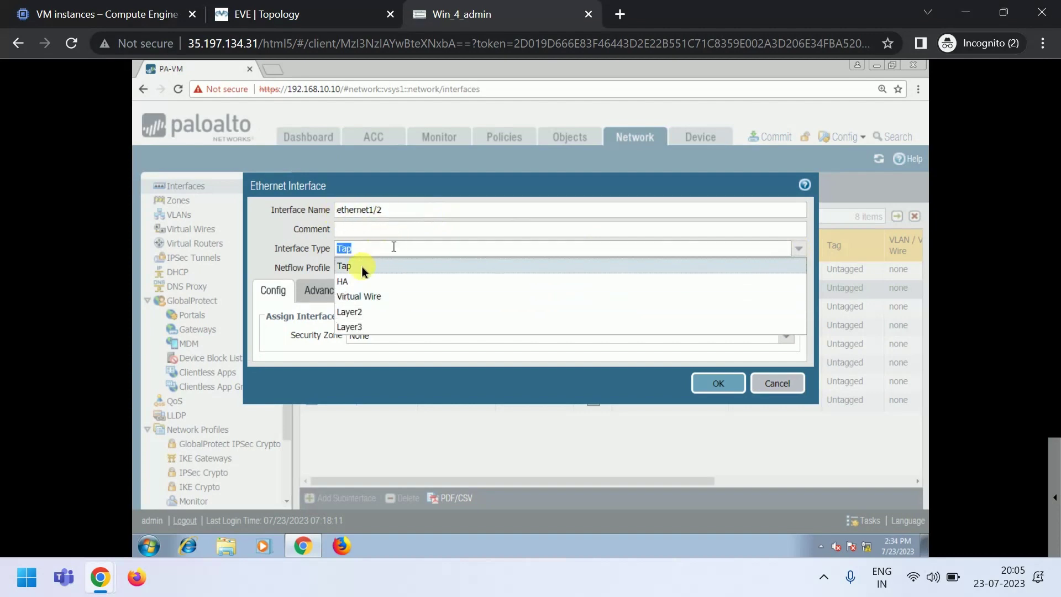
pyautogui.click(350, 327)
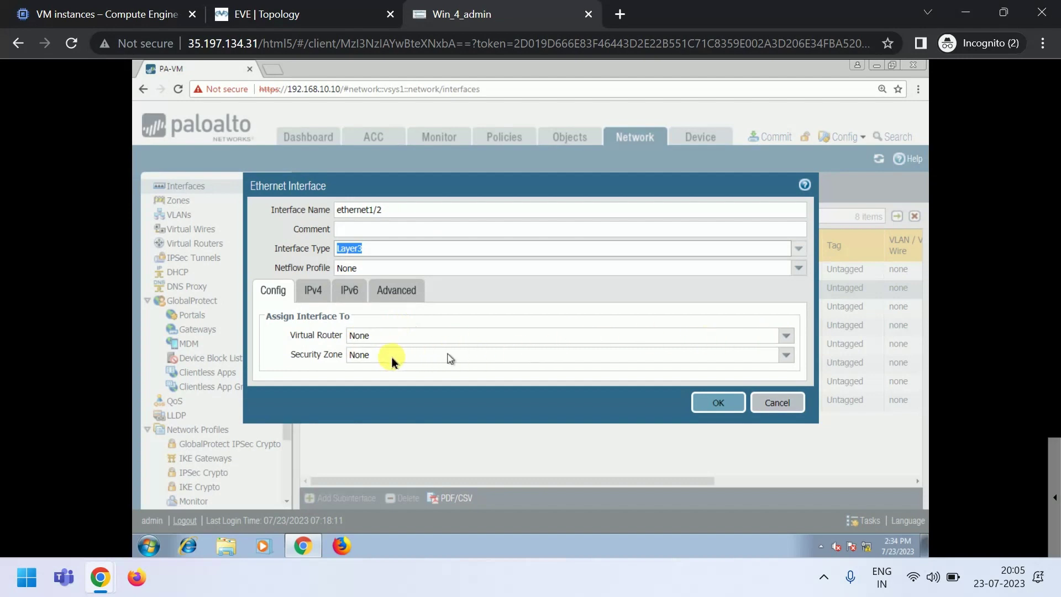
pyautogui.click(367, 338)
pyautogui.click(367, 366)
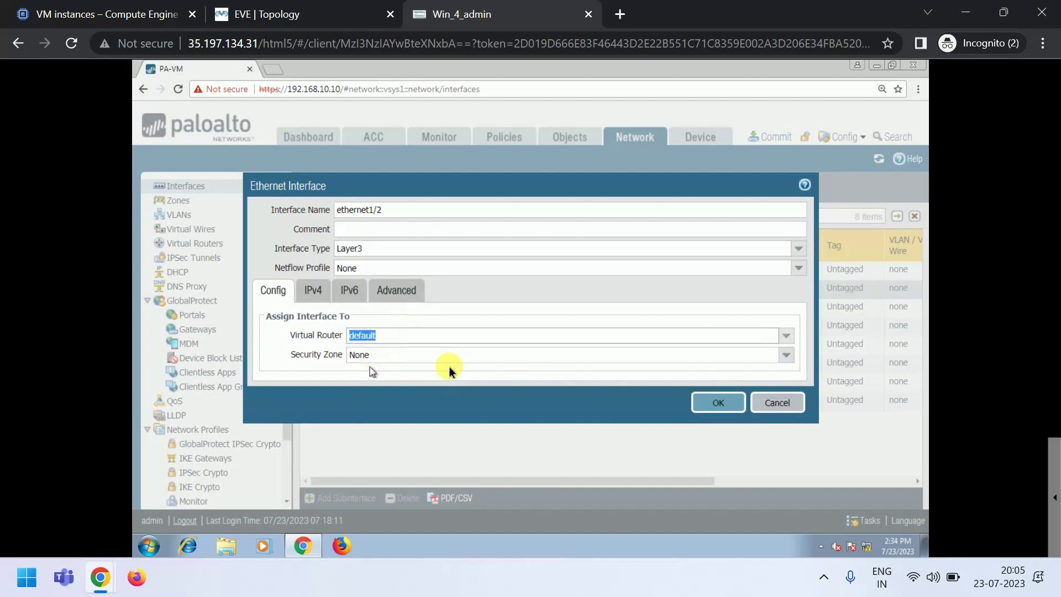
pyautogui.click(785, 359)
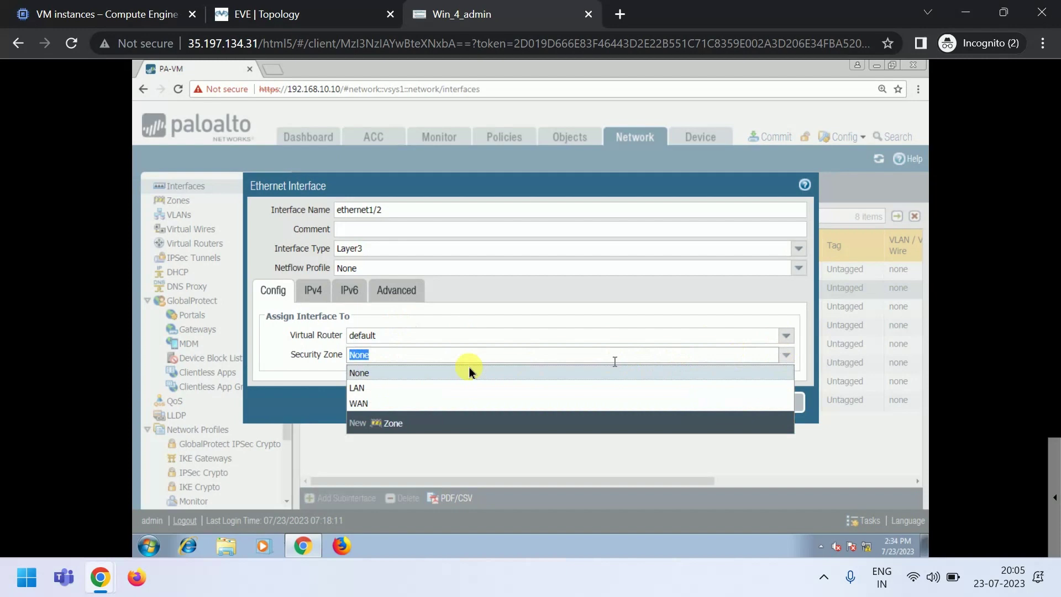
pyautogui.click(367, 387)
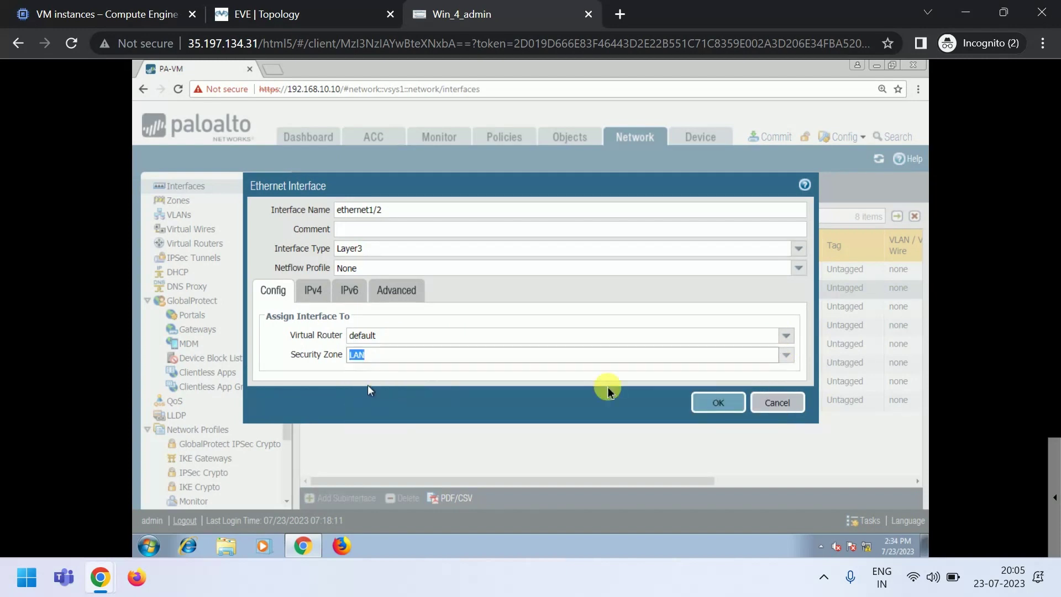
# - Add IPv4 address 10.10.10.1/24 to ethernet1/2 and start a new management profile
pyautogui.click(310, 290)
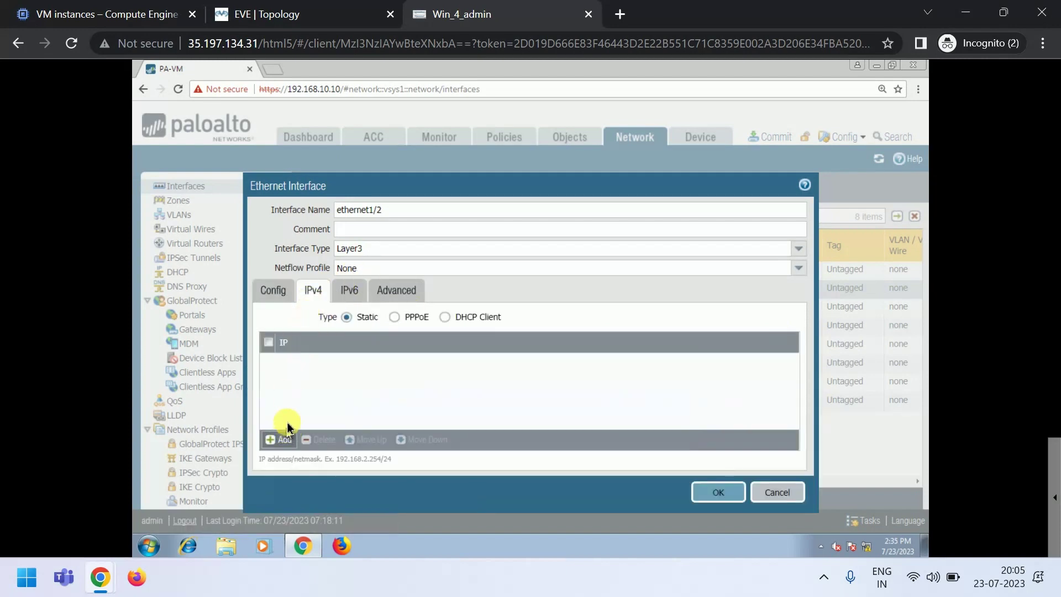
pyautogui.click(279, 439)
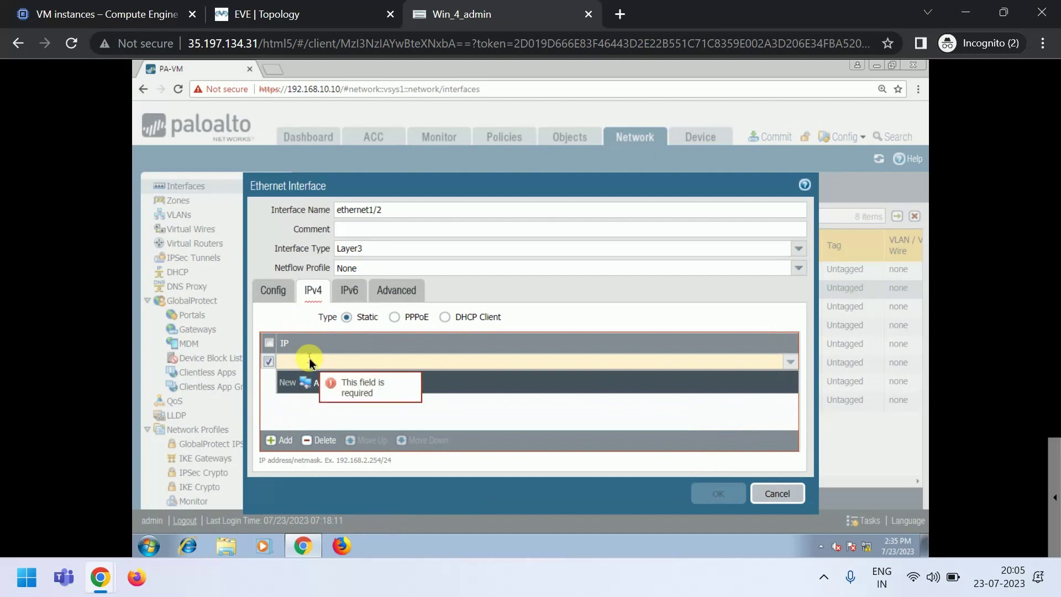
pyautogui.write('10.10')
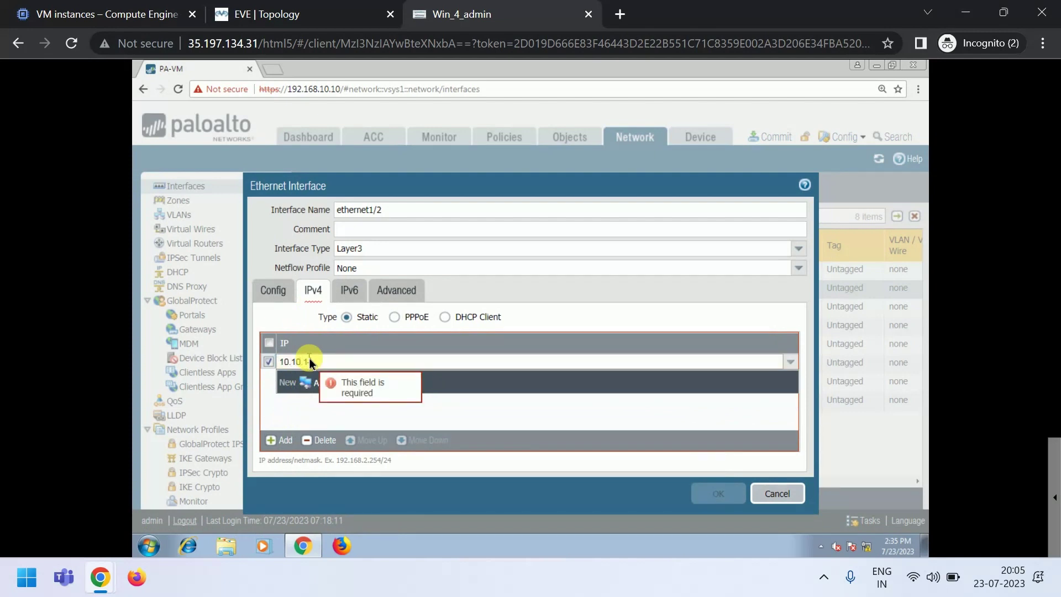
pyautogui.write('.1.1')
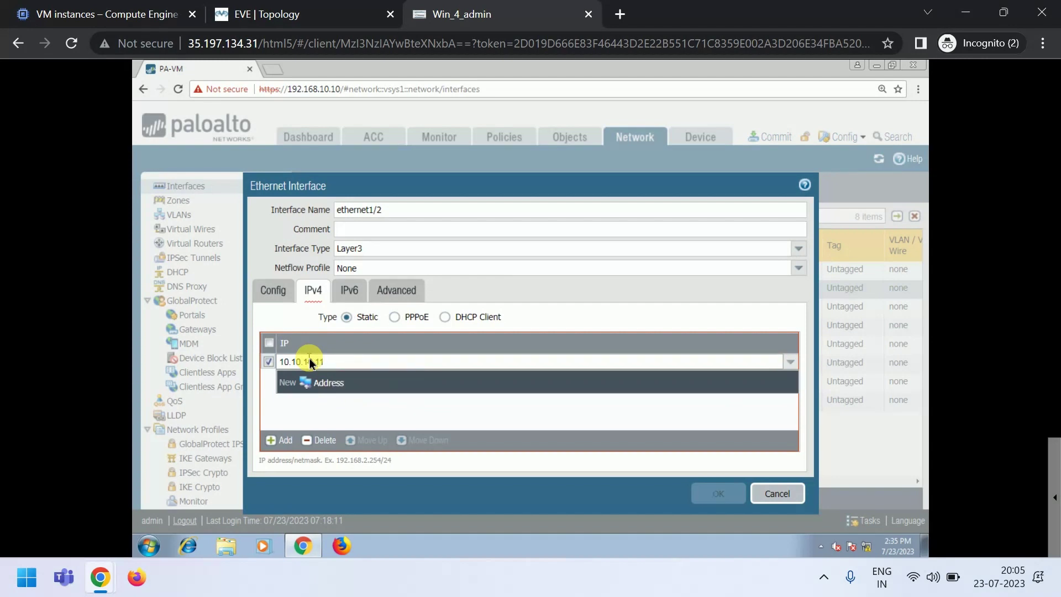
pyautogui.write('/24')
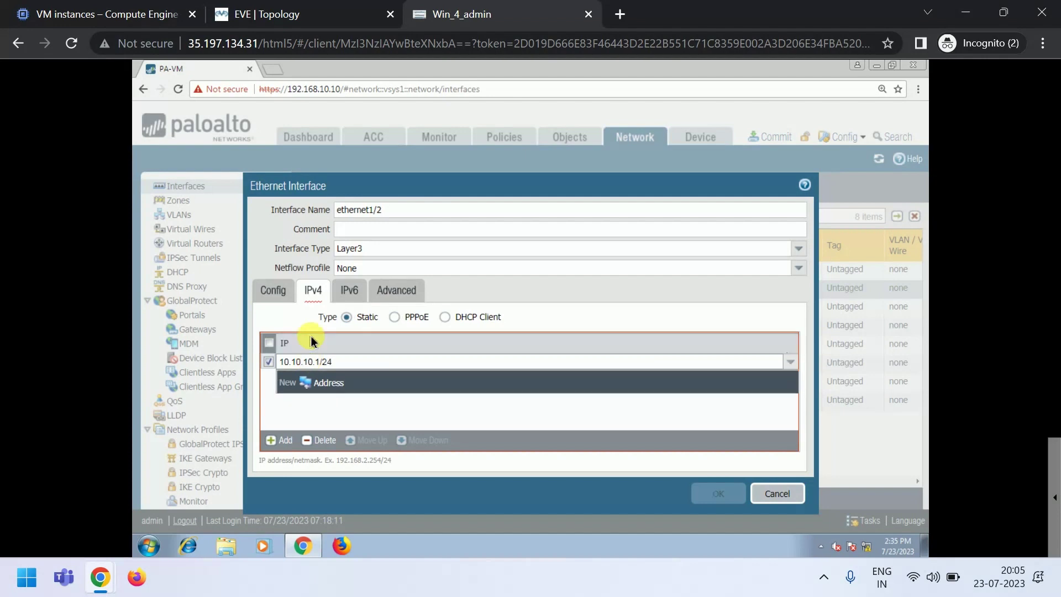
pyautogui.click(265, 13)
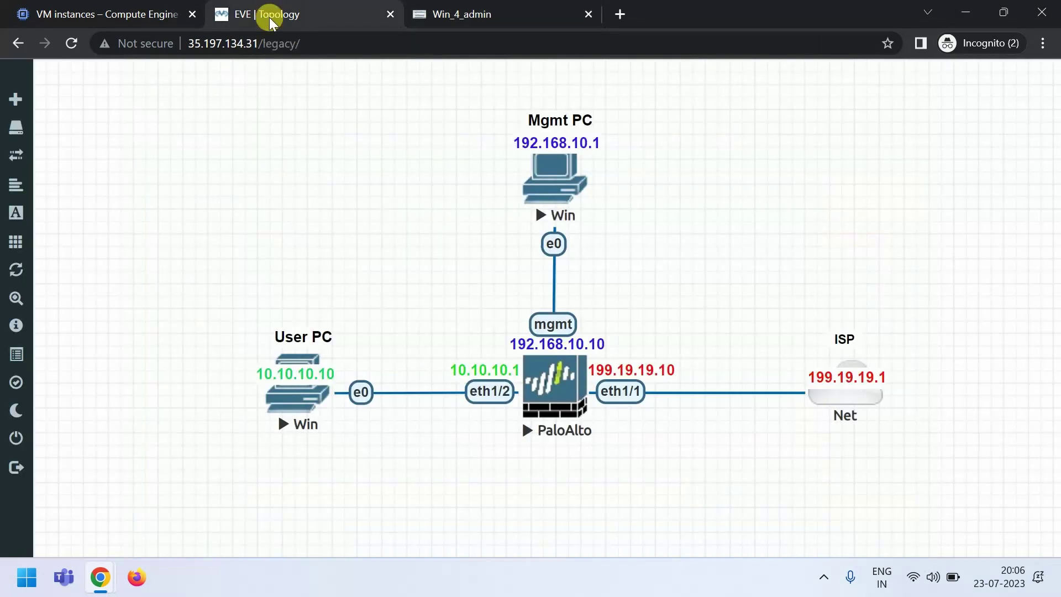
pyautogui.click(461, 14)
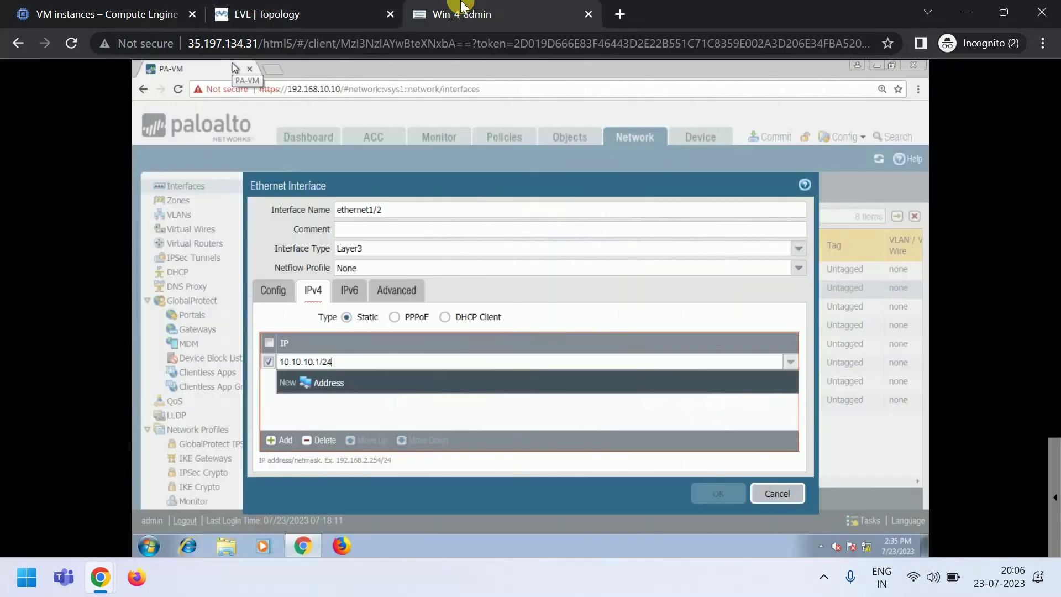
pyautogui.click(343, 395)
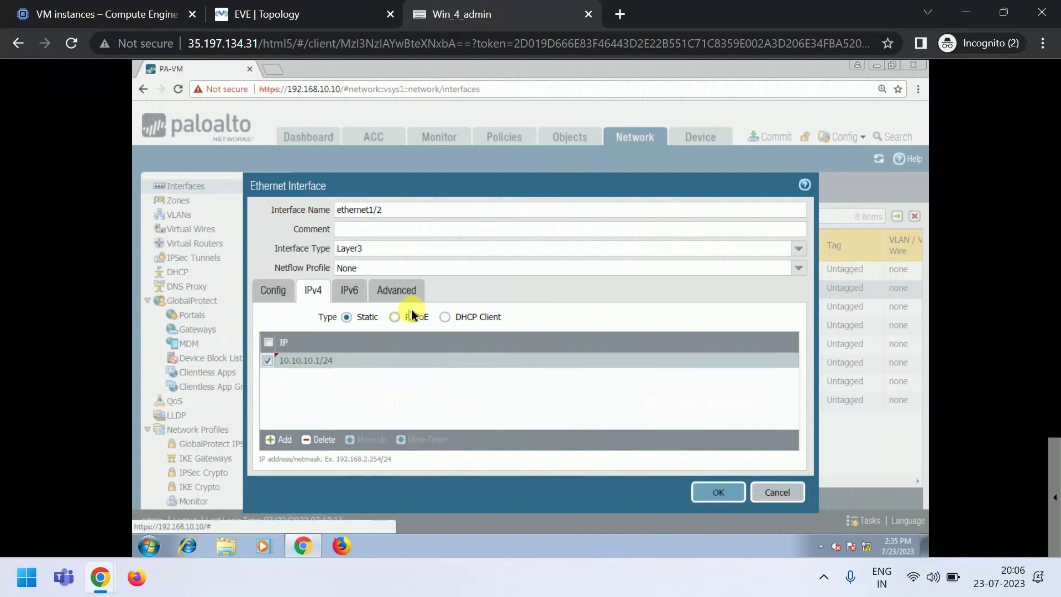
pyautogui.click(397, 291)
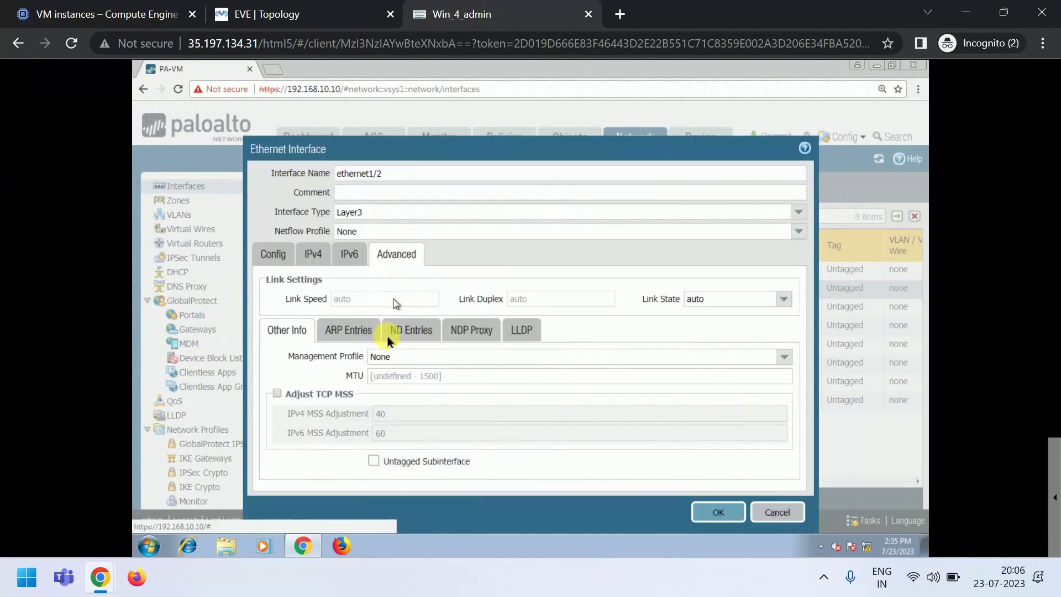
pyautogui.click(783, 358)
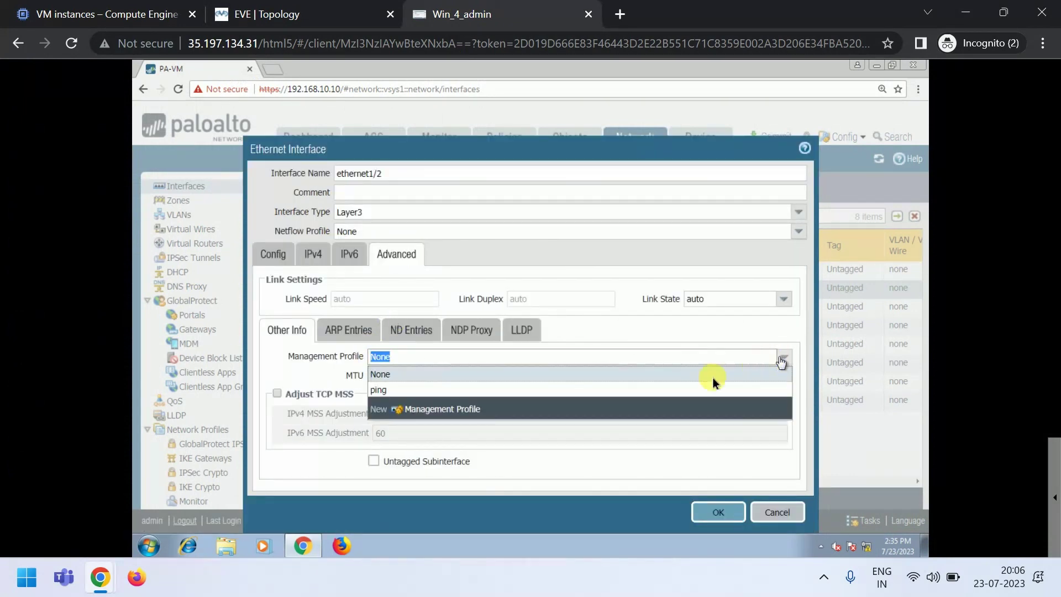
pyautogui.click(435, 412)
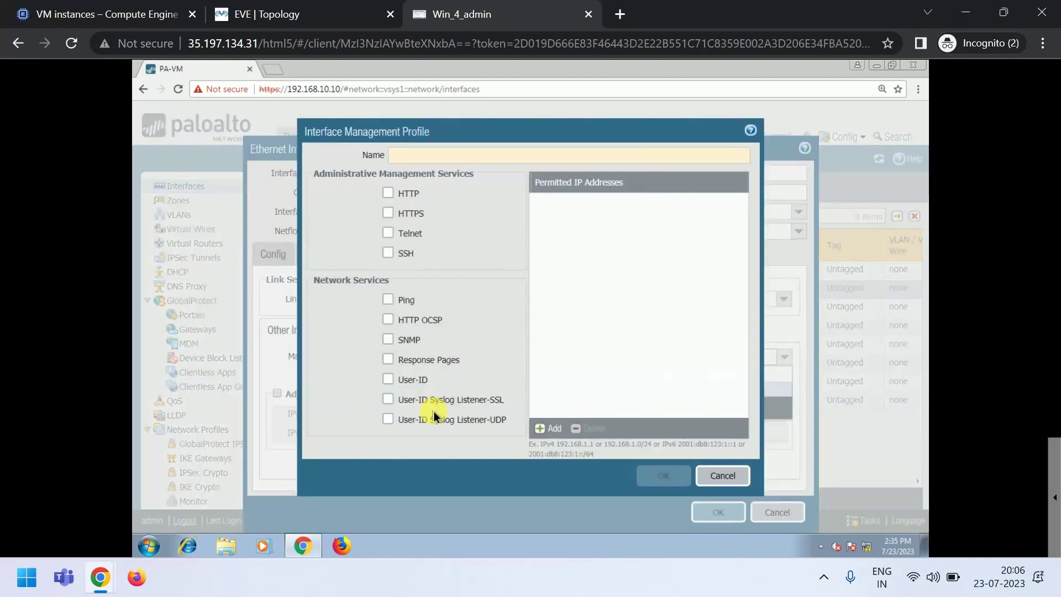
# - Name the profile Mgmt with HTTP, HTTPS, Ping and SNMP allowed, and save ethernet1/2 with it
pyautogui.click(389, 193)
pyautogui.click(388, 213)
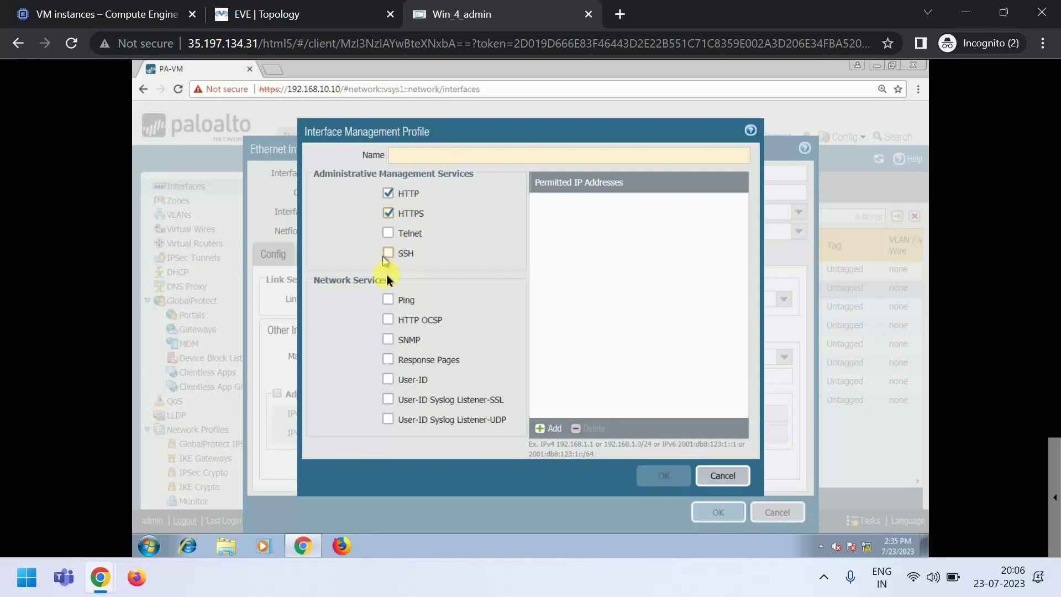
pyautogui.click(388, 300)
pyautogui.click(388, 340)
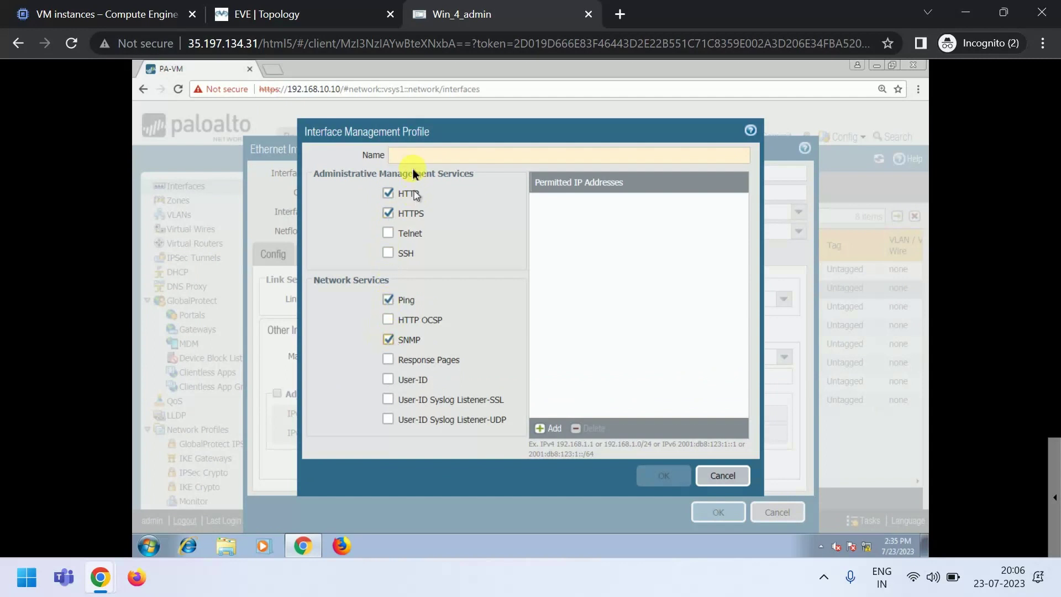
pyautogui.click(411, 157)
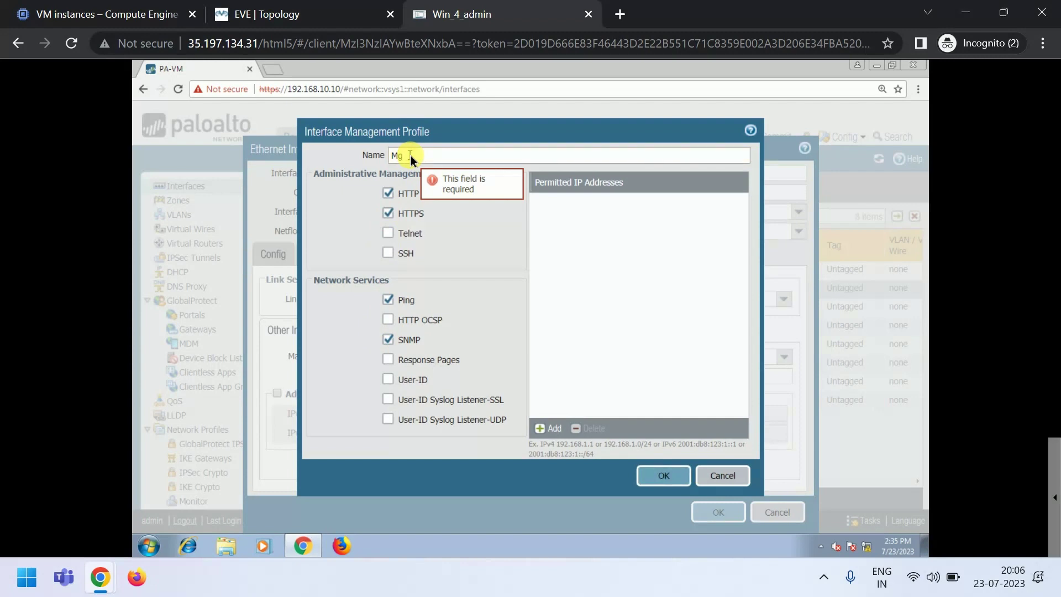
pyautogui.write('Mgmt')
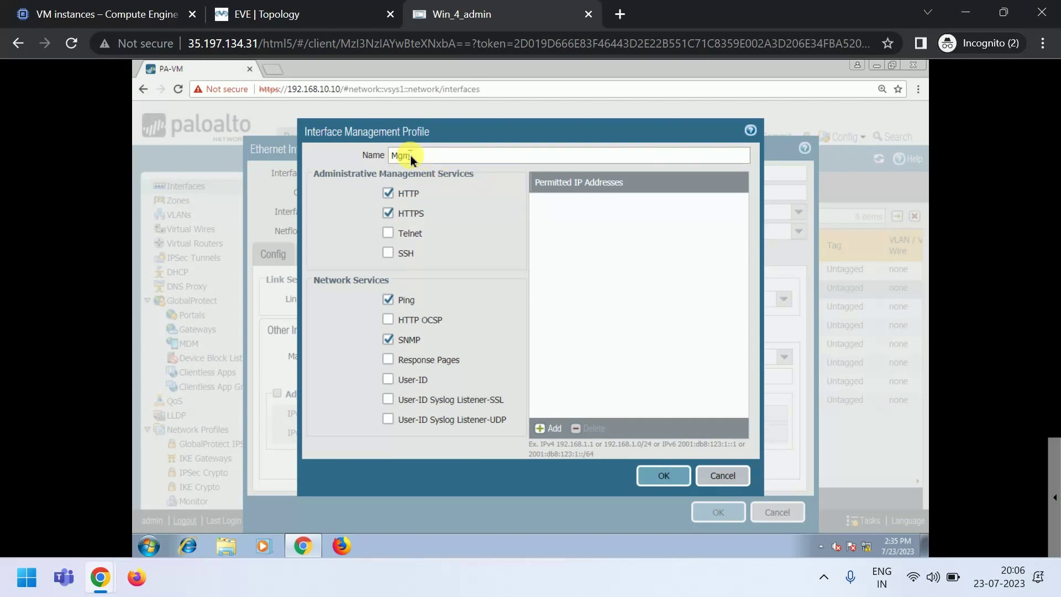
pyautogui.click(664, 476)
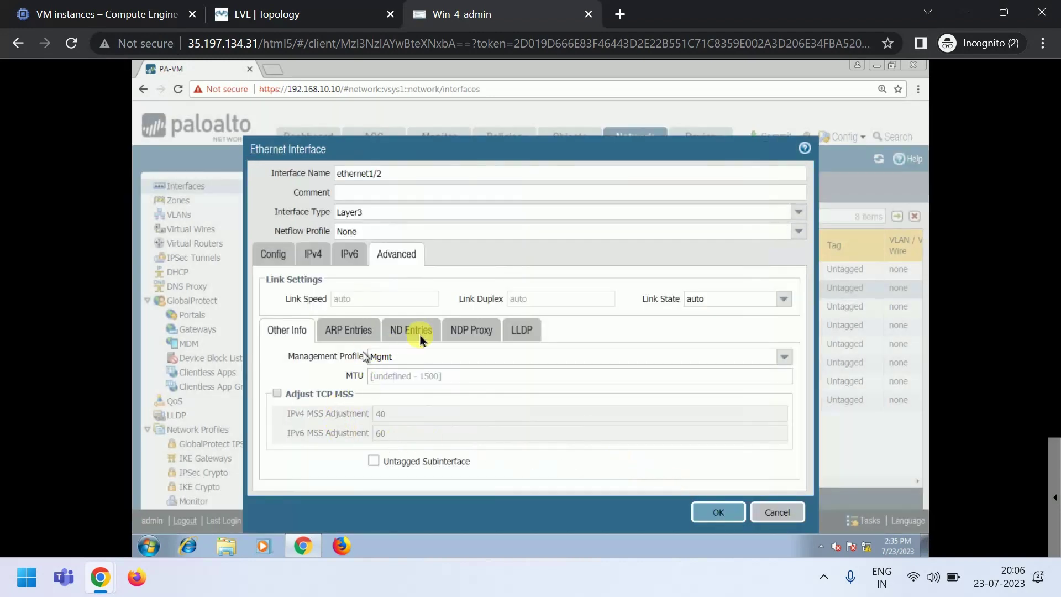
pyautogui.click(728, 519)
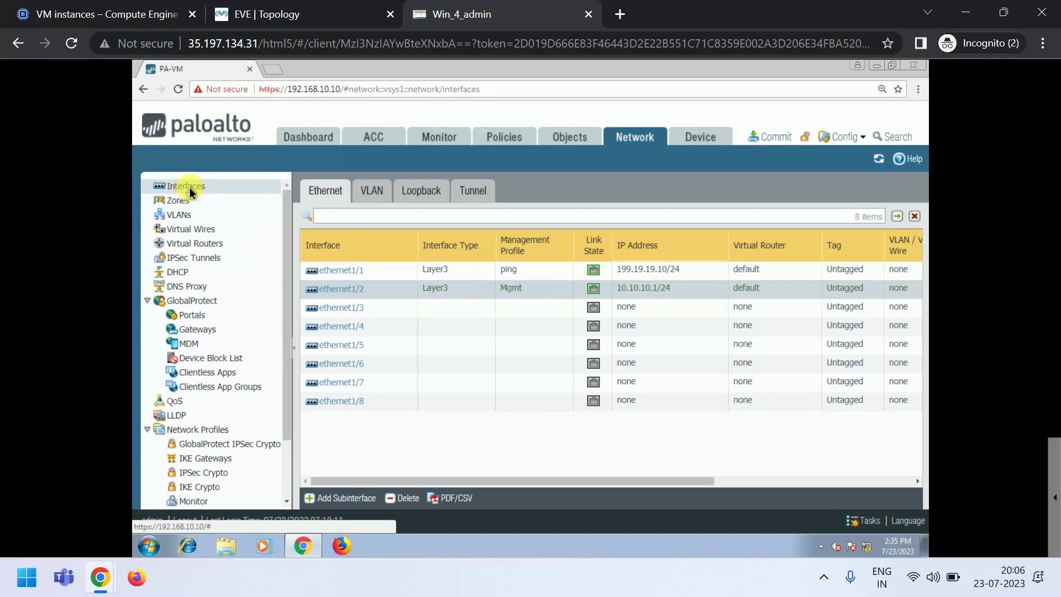
# - On the default virtual router, add a static route named default for 0.0.0.0/0
pyautogui.click(188, 244)
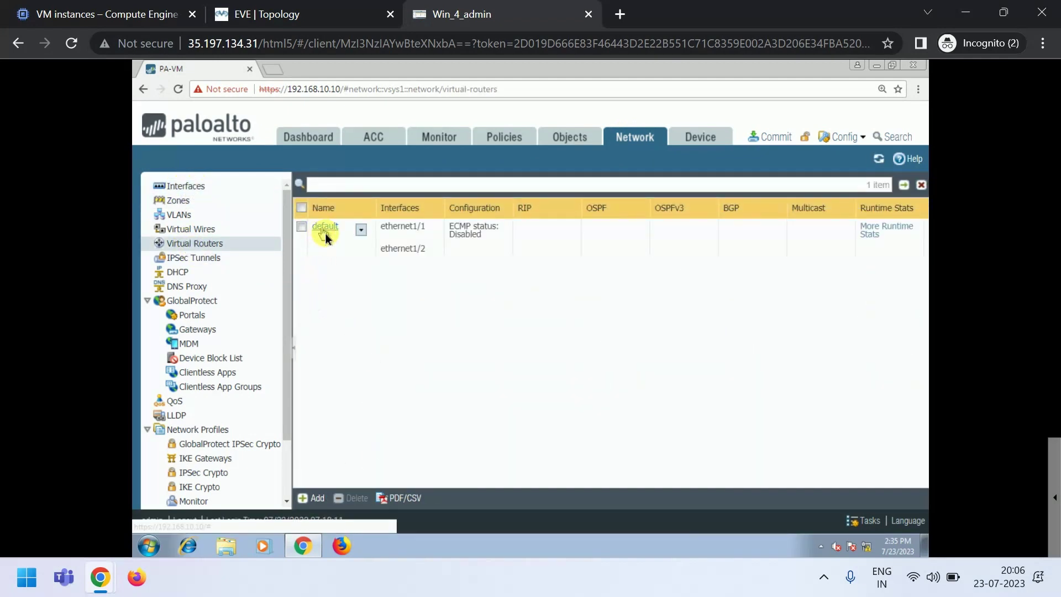
pyautogui.click(329, 231)
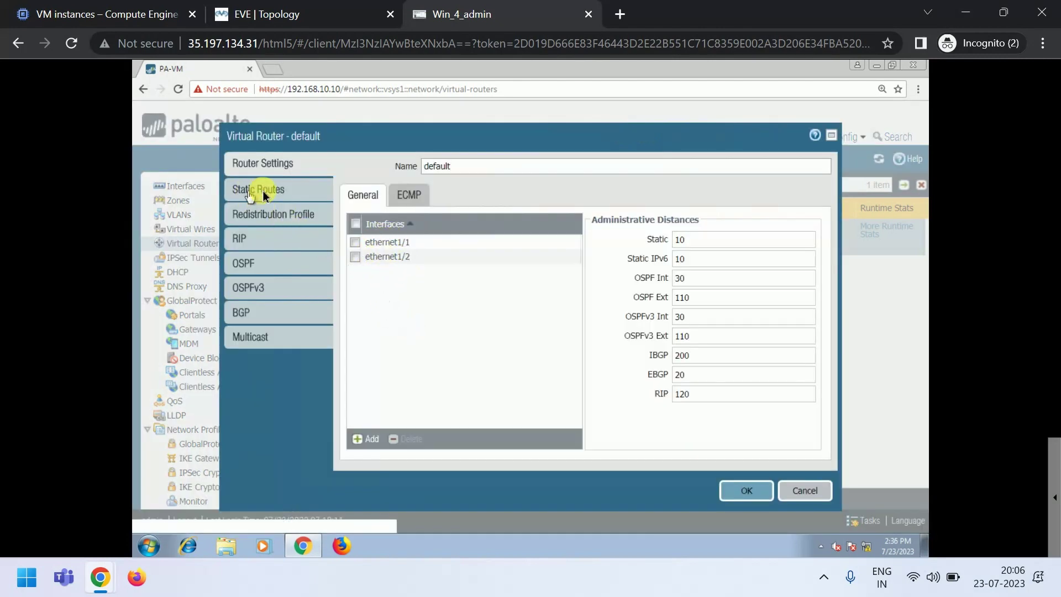
pyautogui.click(473, 167)
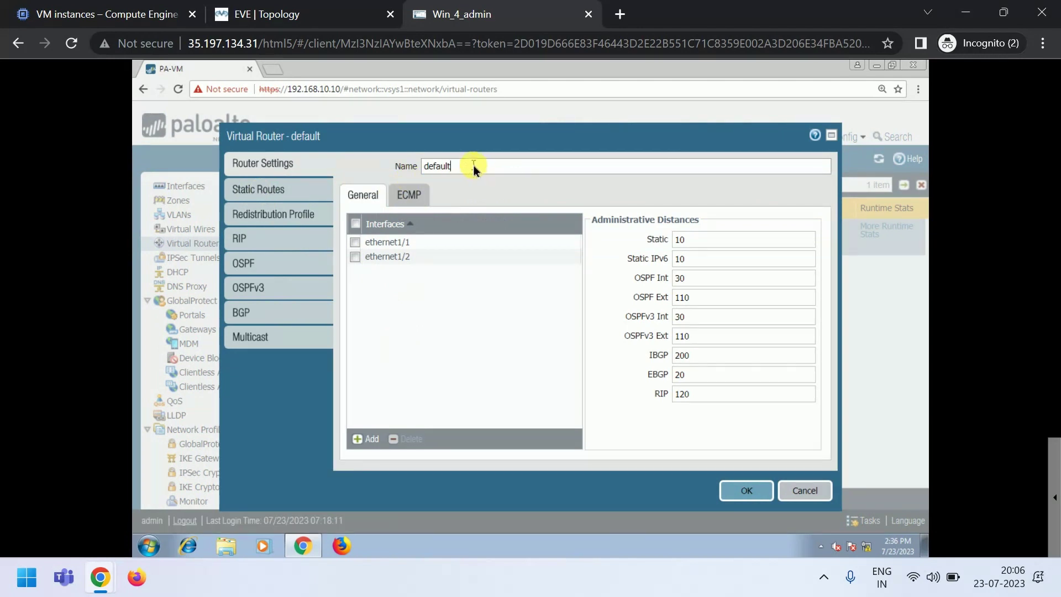
pyautogui.click(256, 191)
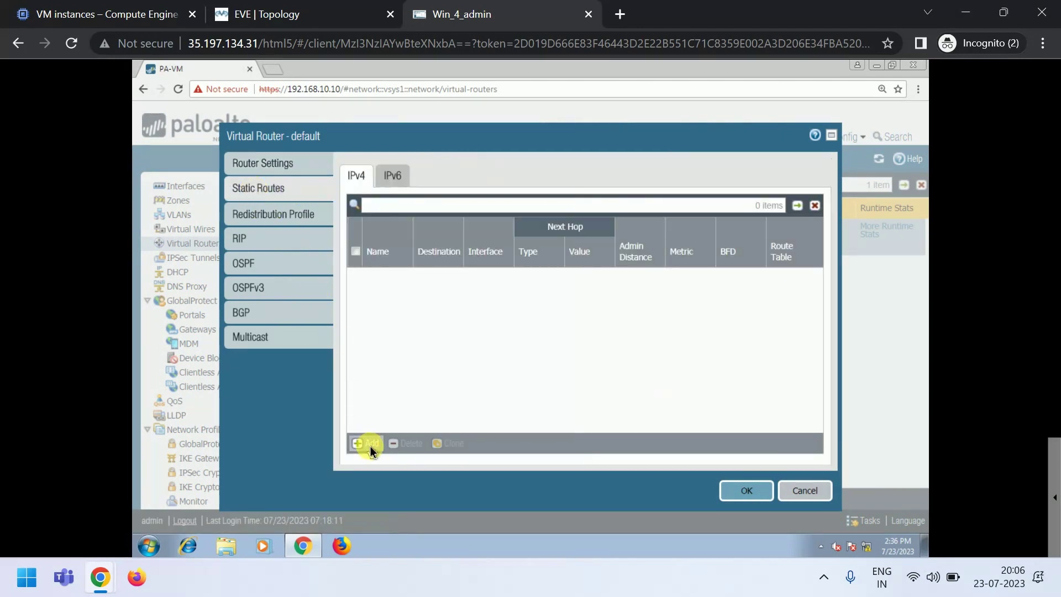
pyautogui.click(369, 446)
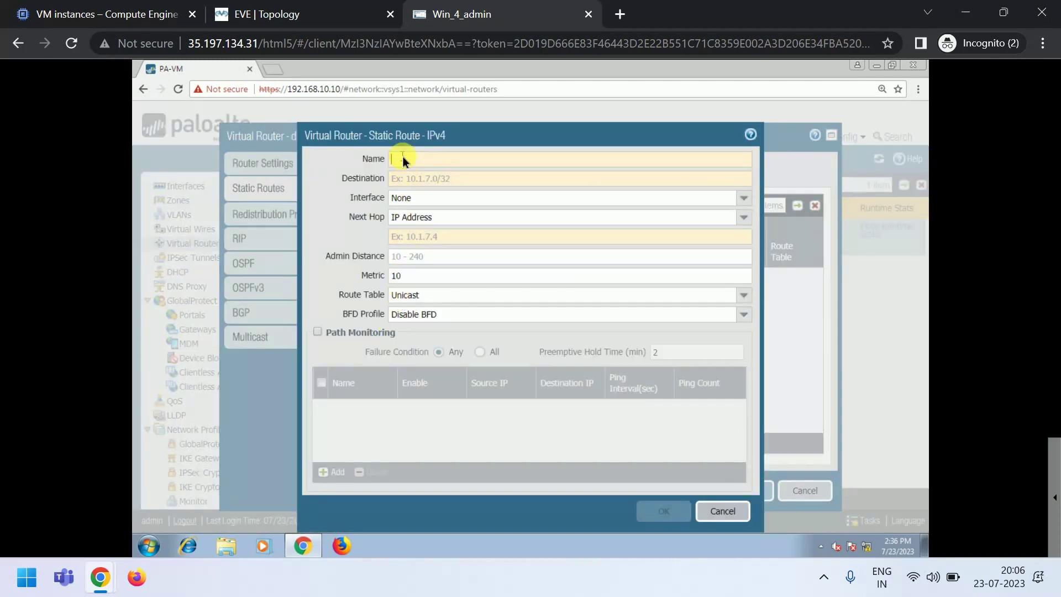
pyautogui.write('de')
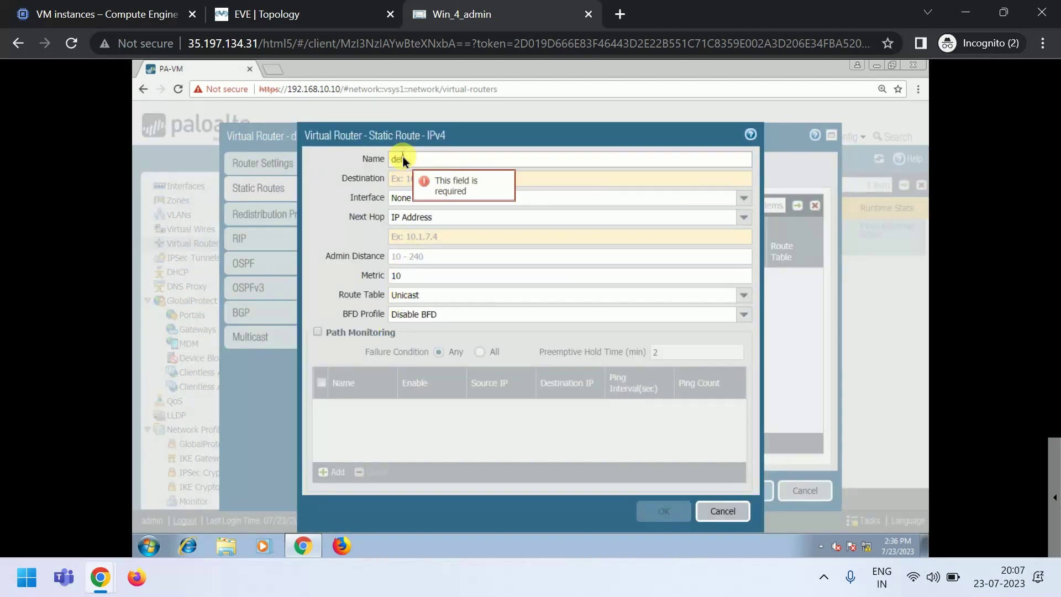
pyautogui.write('fault')
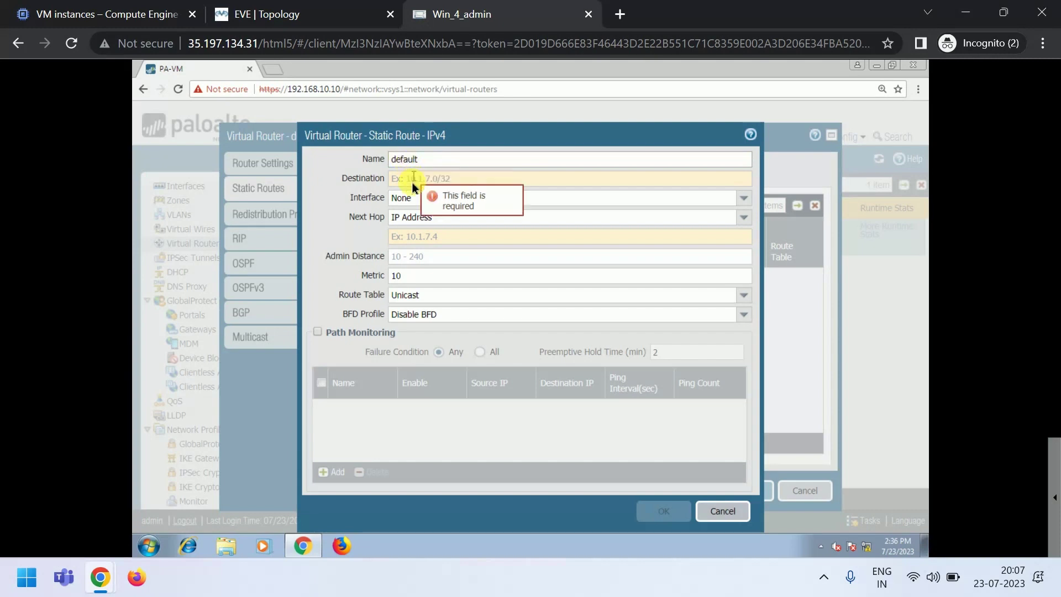
pyautogui.click(402, 179)
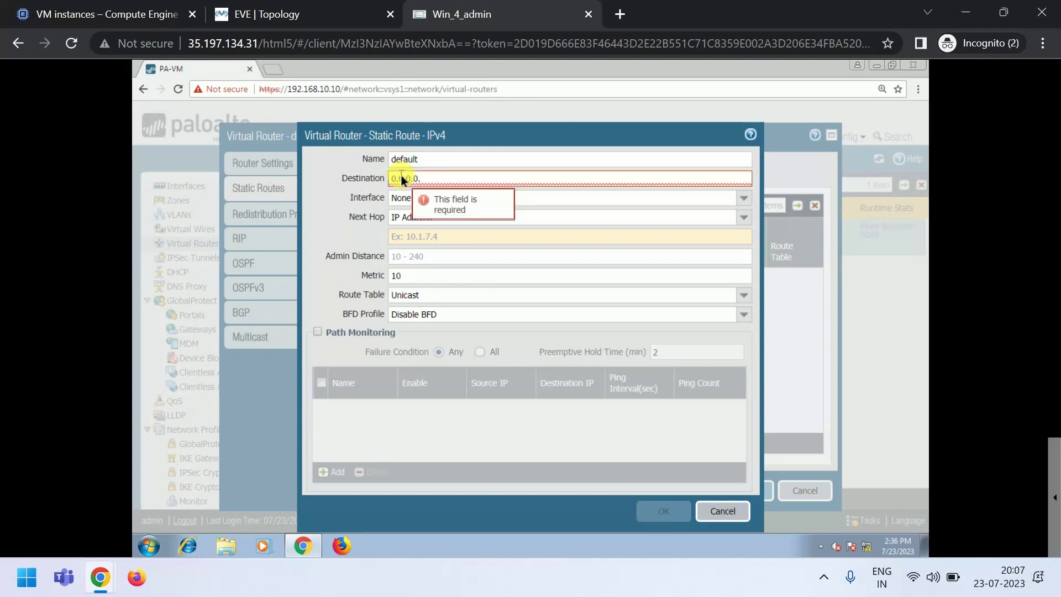
pyautogui.write('0.0.0.0/0')
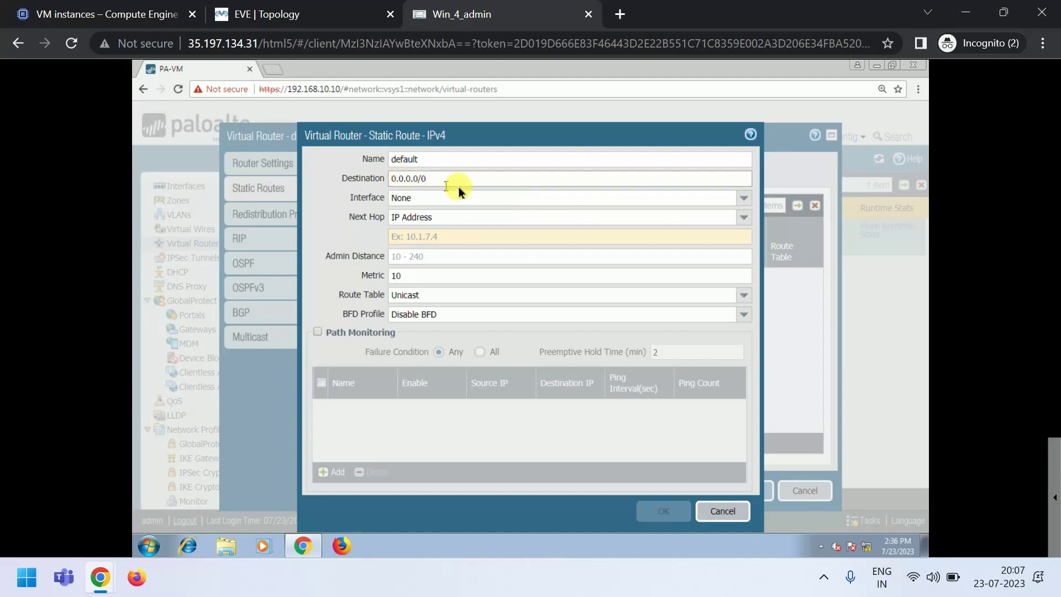
# - Send the route out ethernet1/1 via next hop 199.19.19.1 and save the virtual router
pyautogui.click(746, 198)
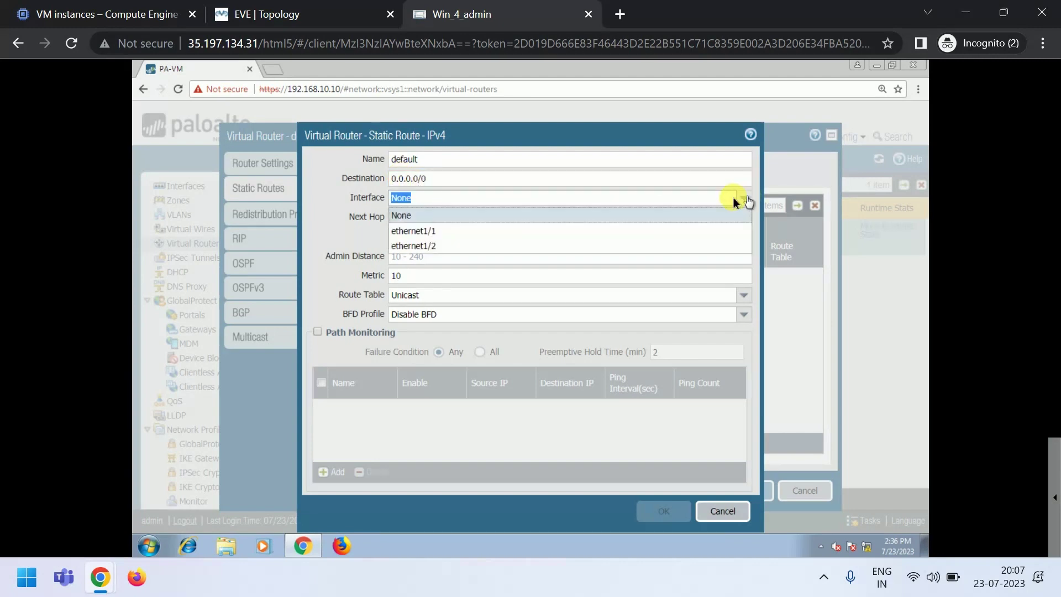
pyautogui.click(428, 231)
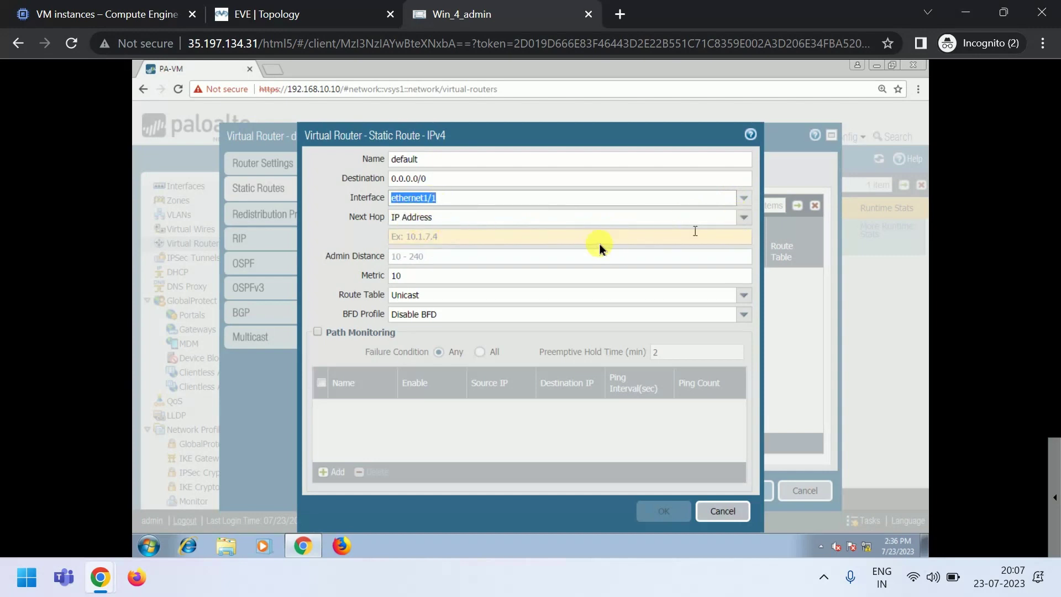
pyautogui.click(576, 234)
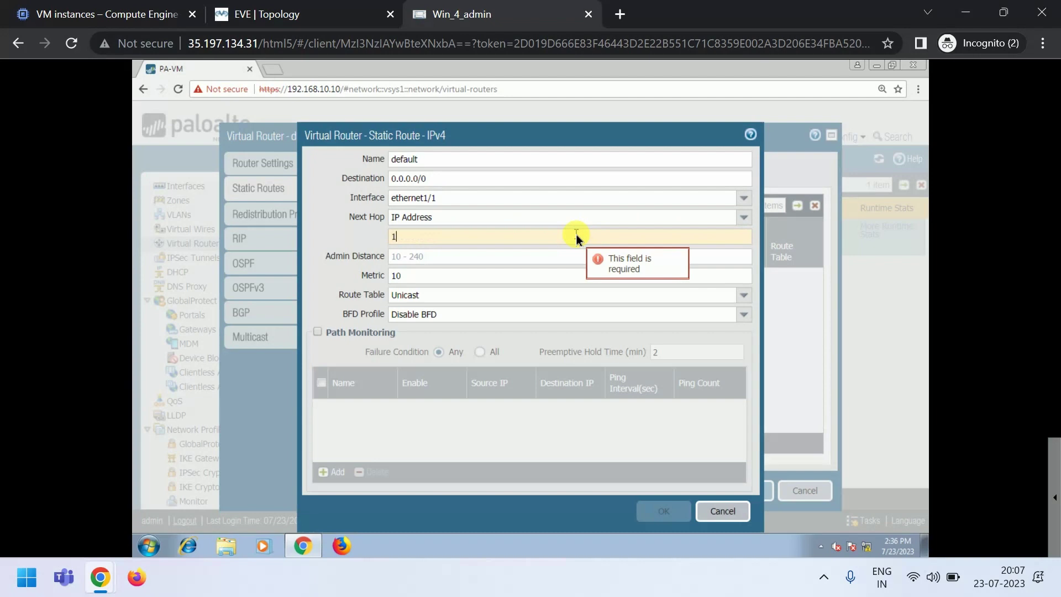
pyautogui.write('99.1')
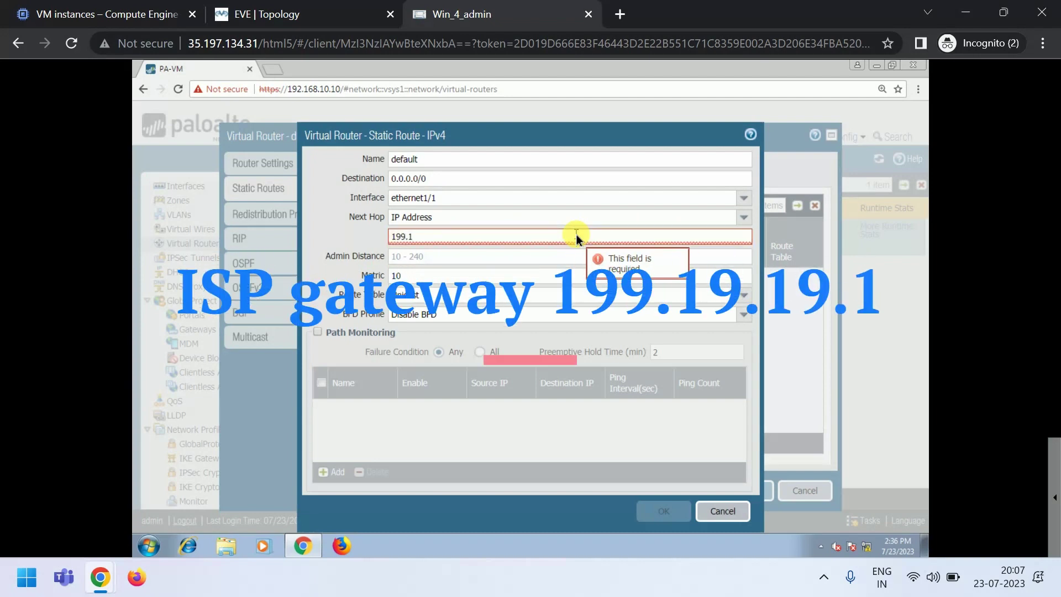
pyautogui.write('9.')
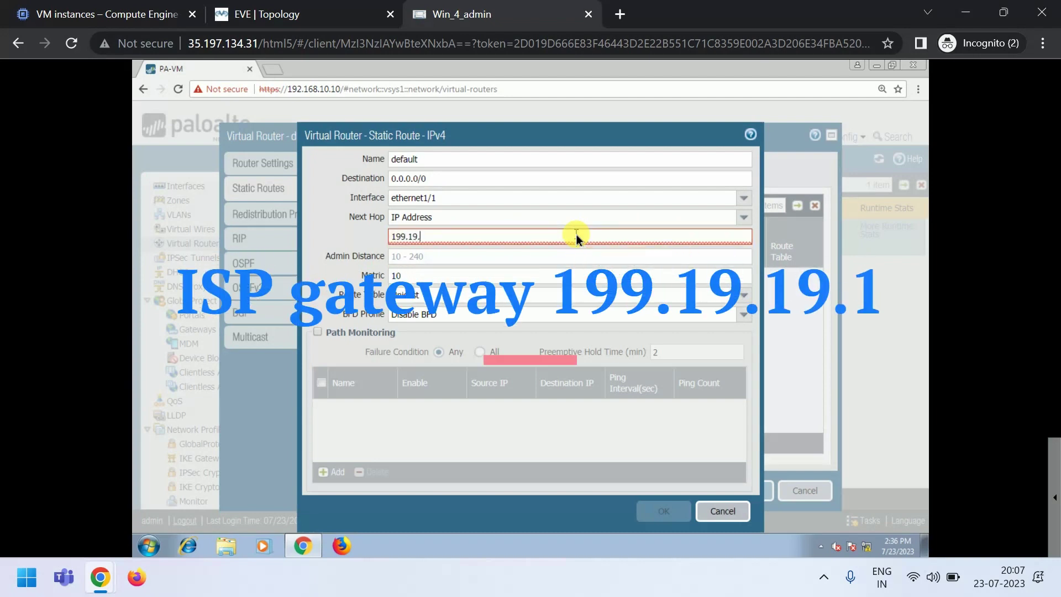
pyautogui.write('19.1')
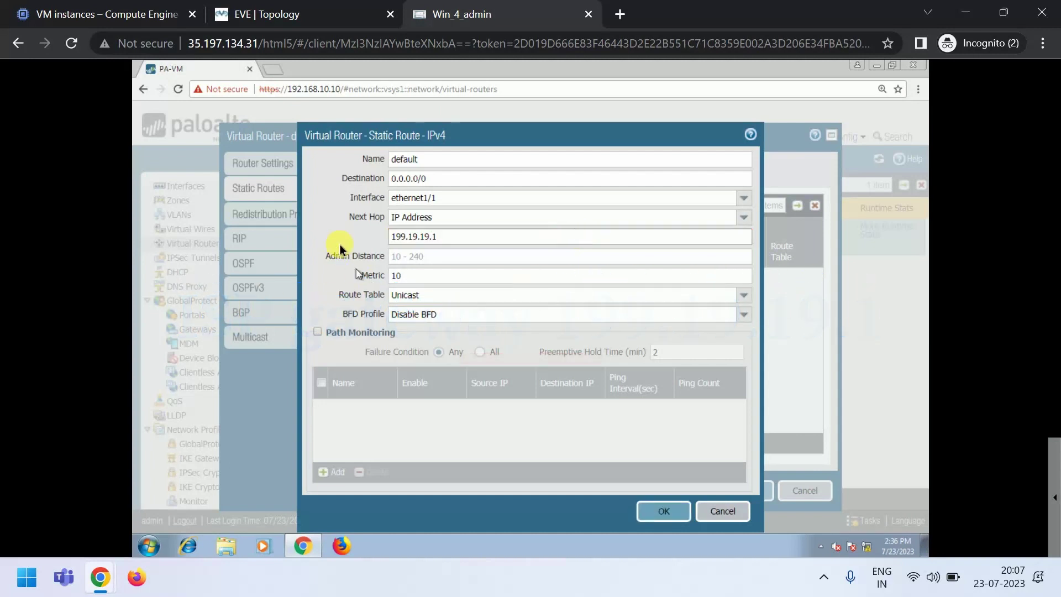
pyautogui.click(657, 511)
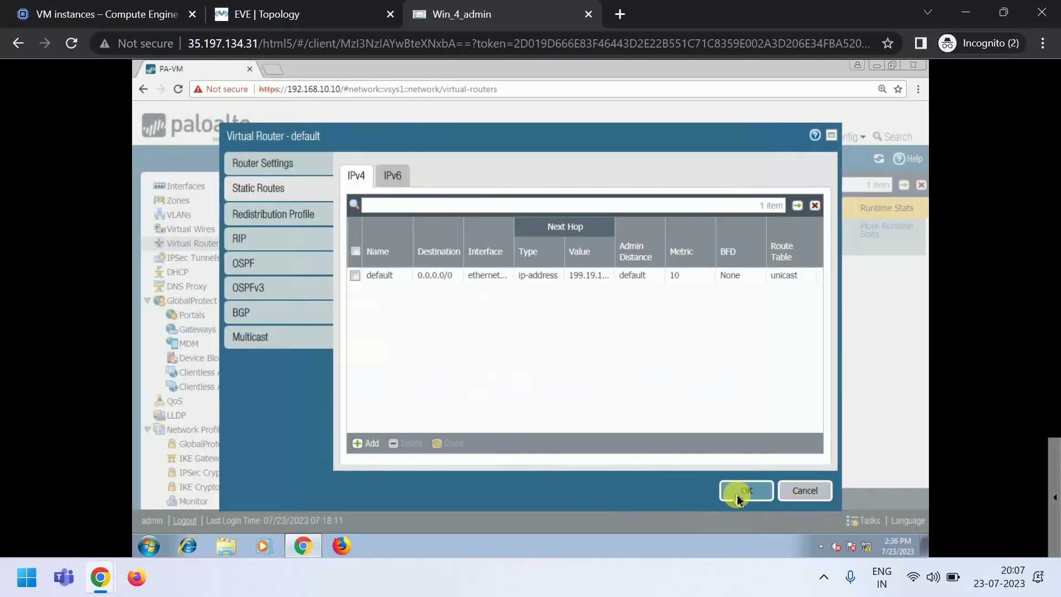
pyautogui.click(738, 495)
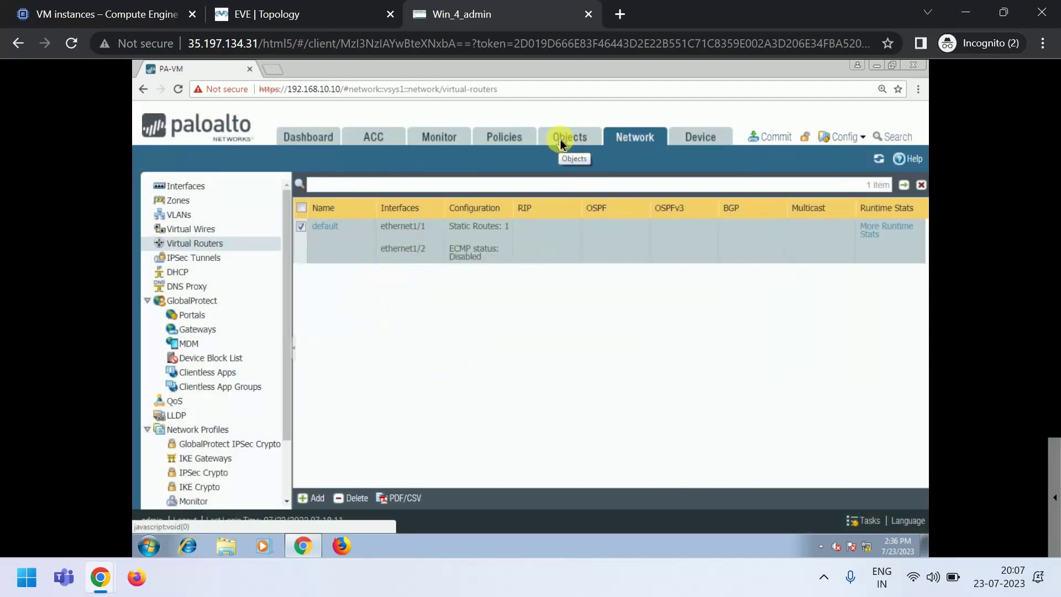
# - Under Policies > NAT, add a new NAT rule named 'Internet'
pyautogui.click(514, 143)
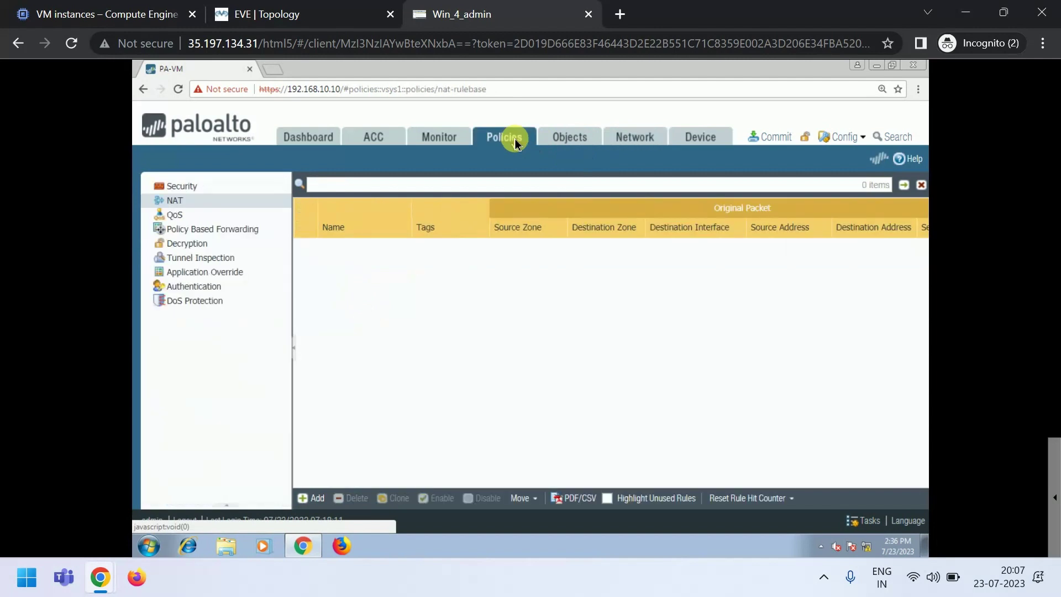
pyautogui.click(187, 202)
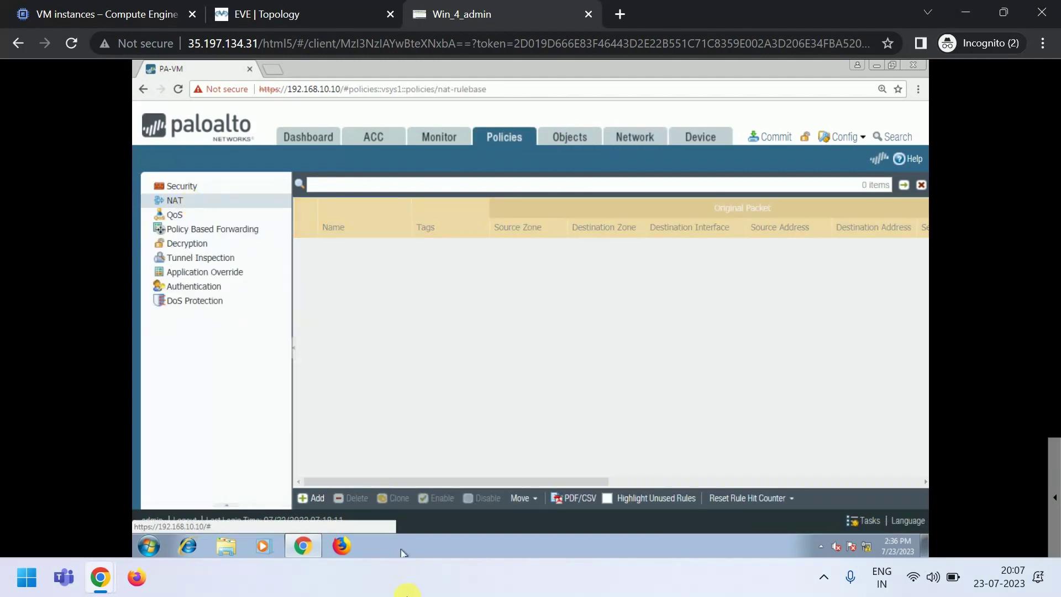
pyautogui.click(320, 498)
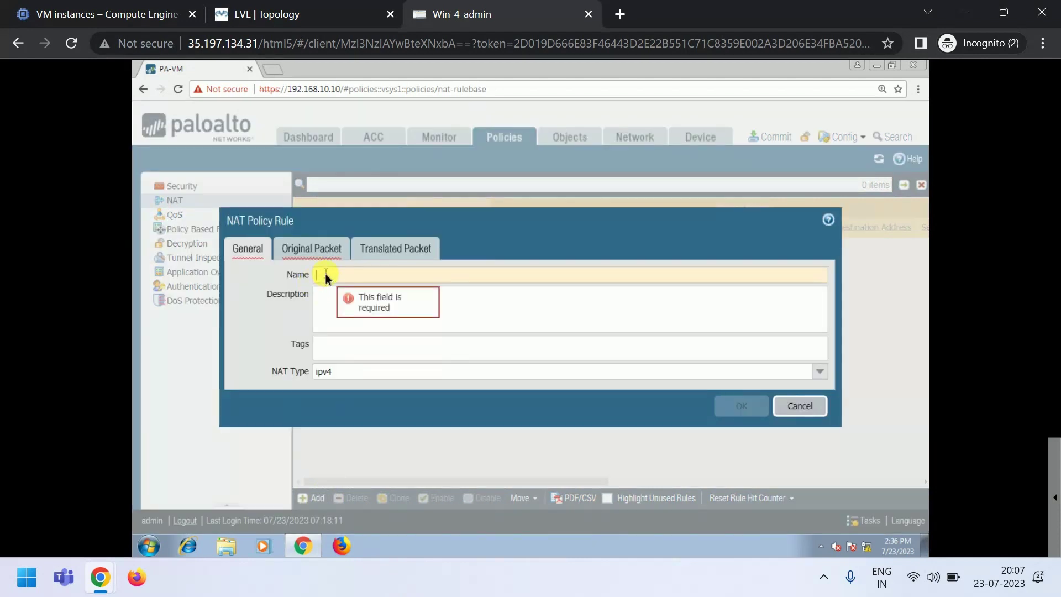
pyautogui.write('Inter')
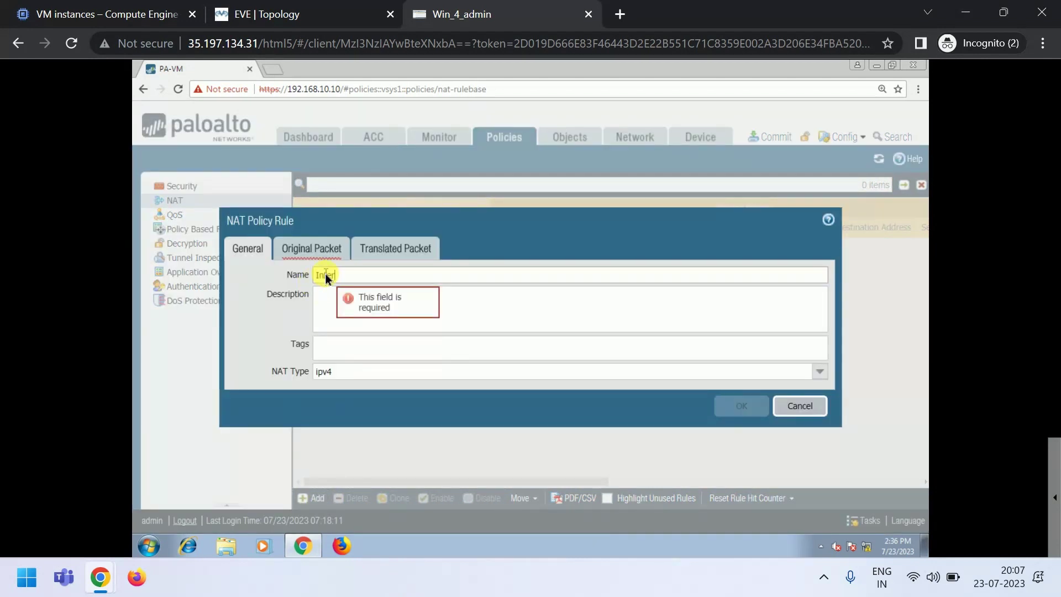
pyautogui.write('ne')
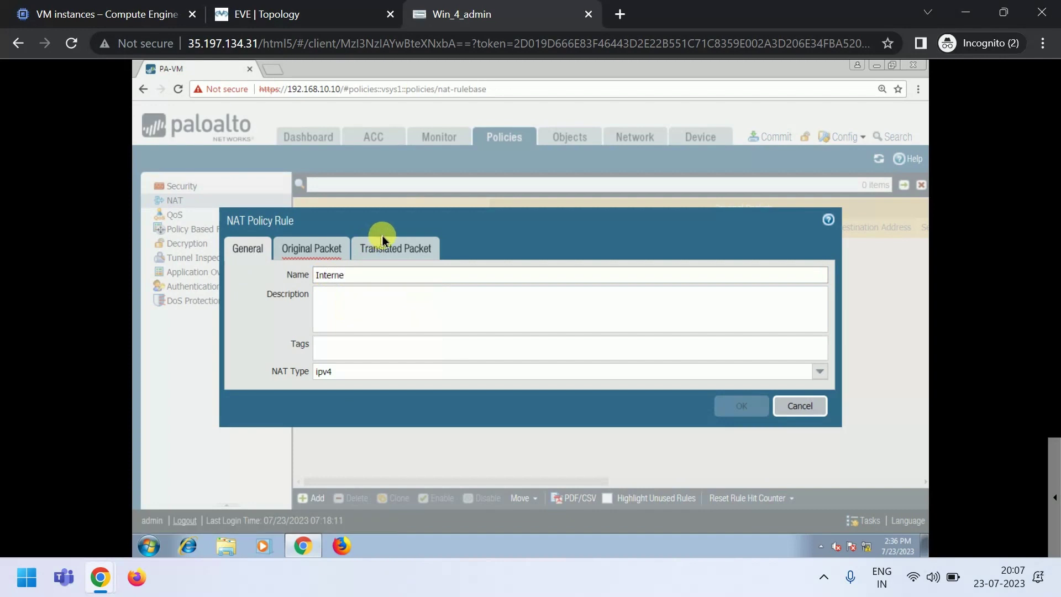
pyautogui.write('t')
pyautogui.press('BackSpace')
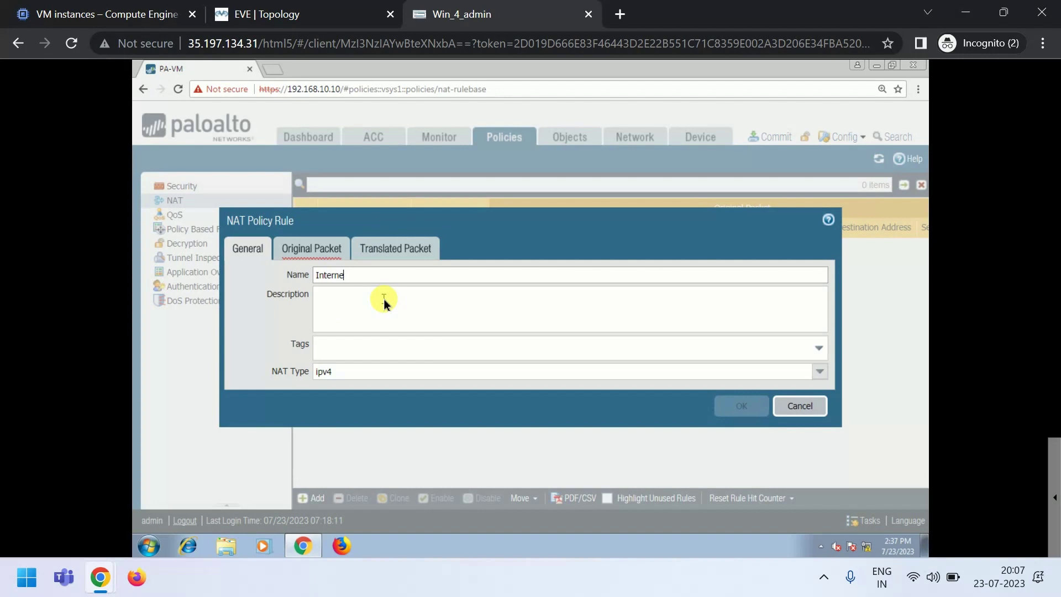
pyautogui.click(303, 248)
# - Match original packets from source zone LAN to destination zone WAN on any interface
pyautogui.click(254, 442)
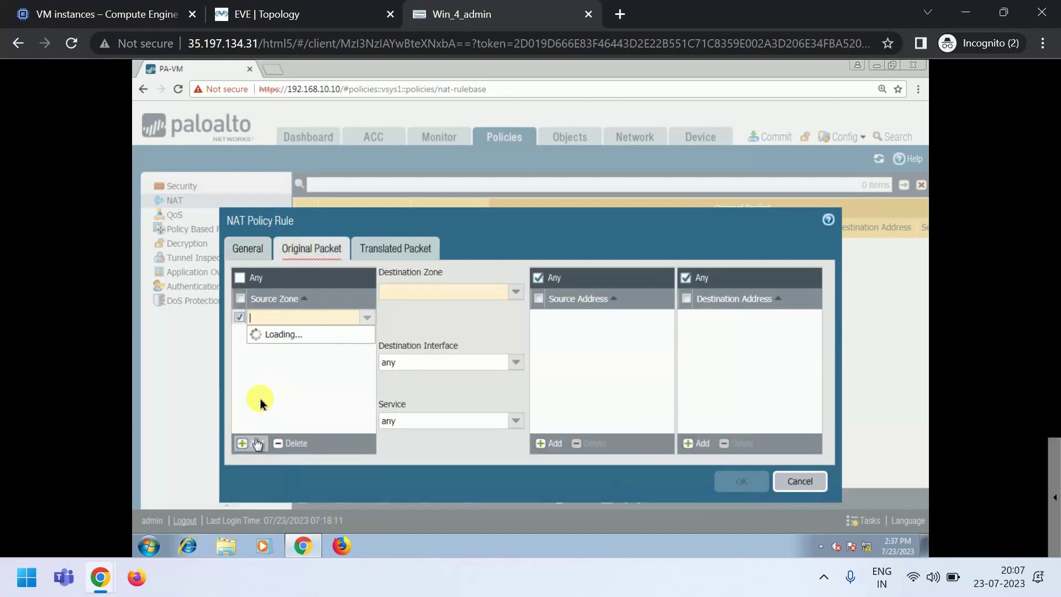
pyautogui.click(258, 331)
pyautogui.click(513, 298)
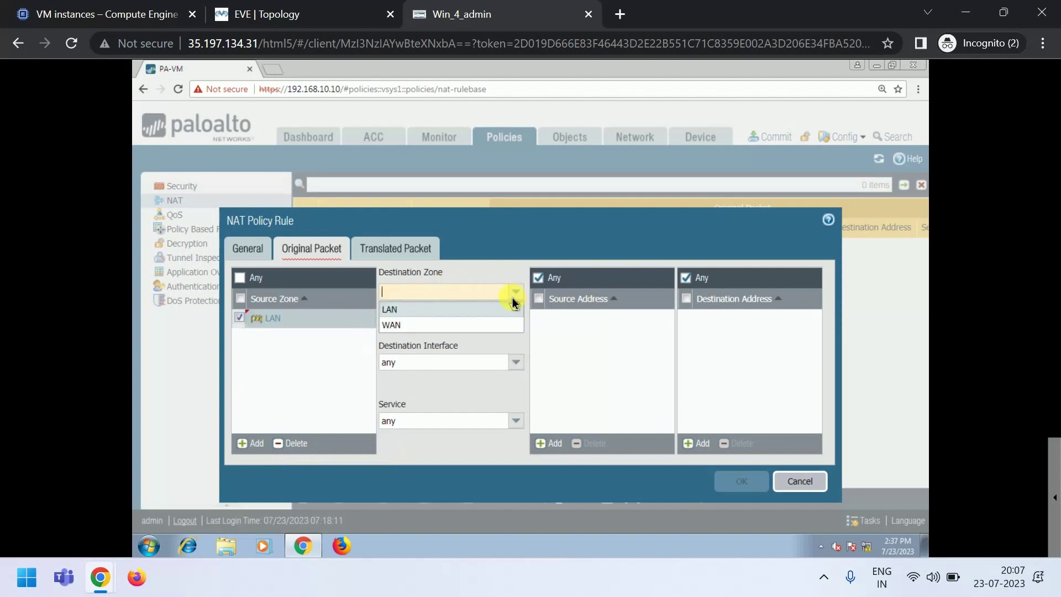
pyautogui.click(438, 324)
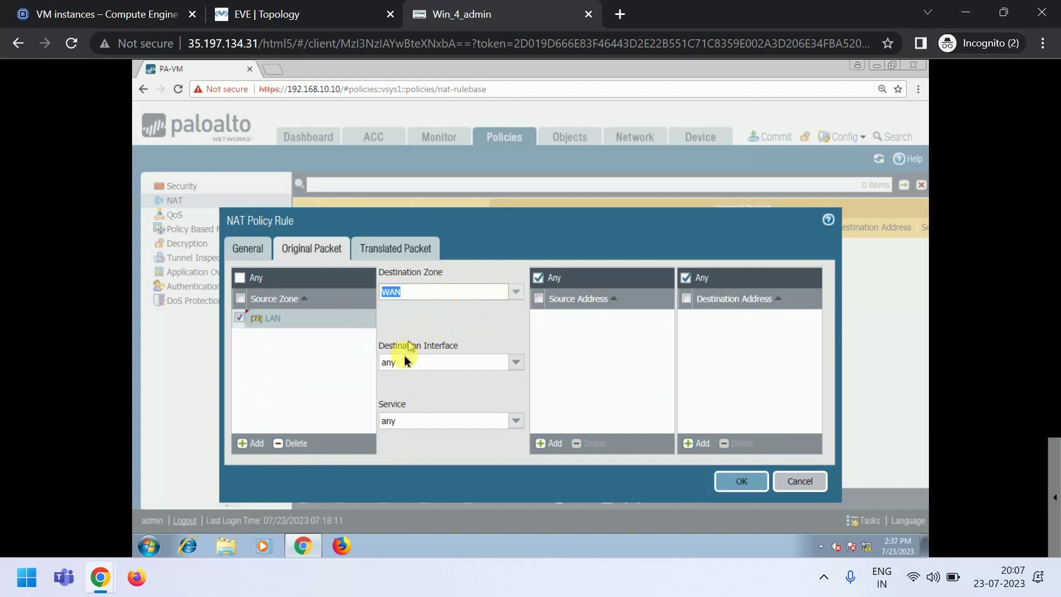
pyautogui.click(517, 363)
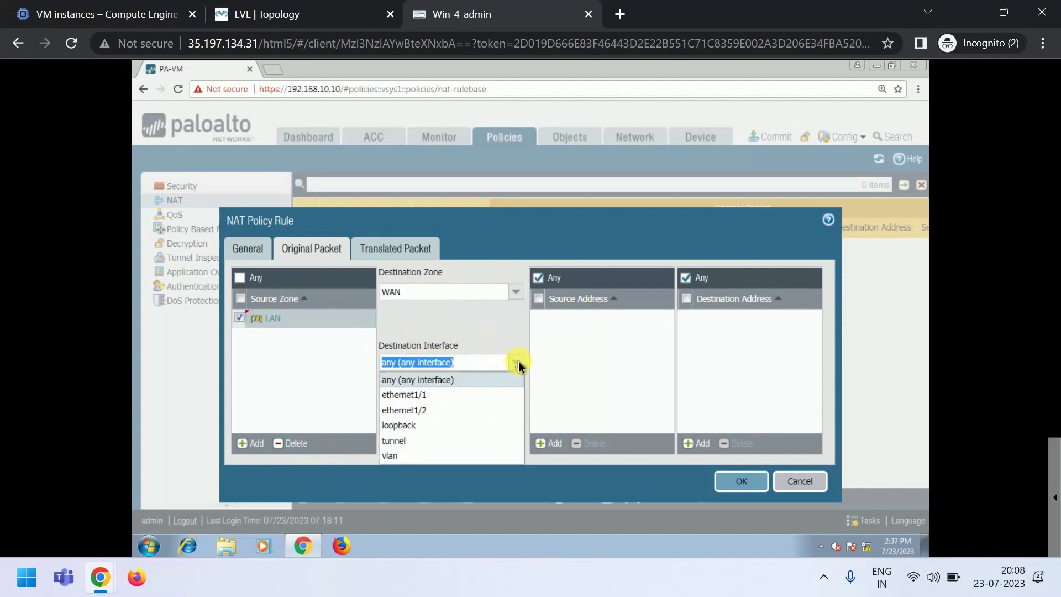
pyautogui.click(424, 381)
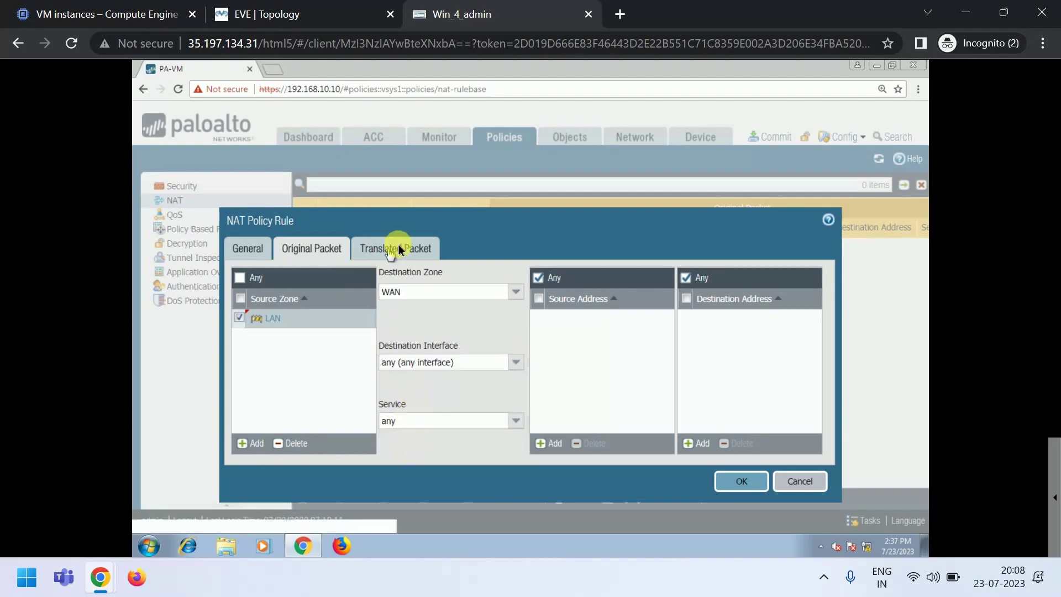
# - Translate source with Dynamic IP And Port using ethernet1/1's interface address
pyautogui.click(408, 247)
pyautogui.click(509, 294)
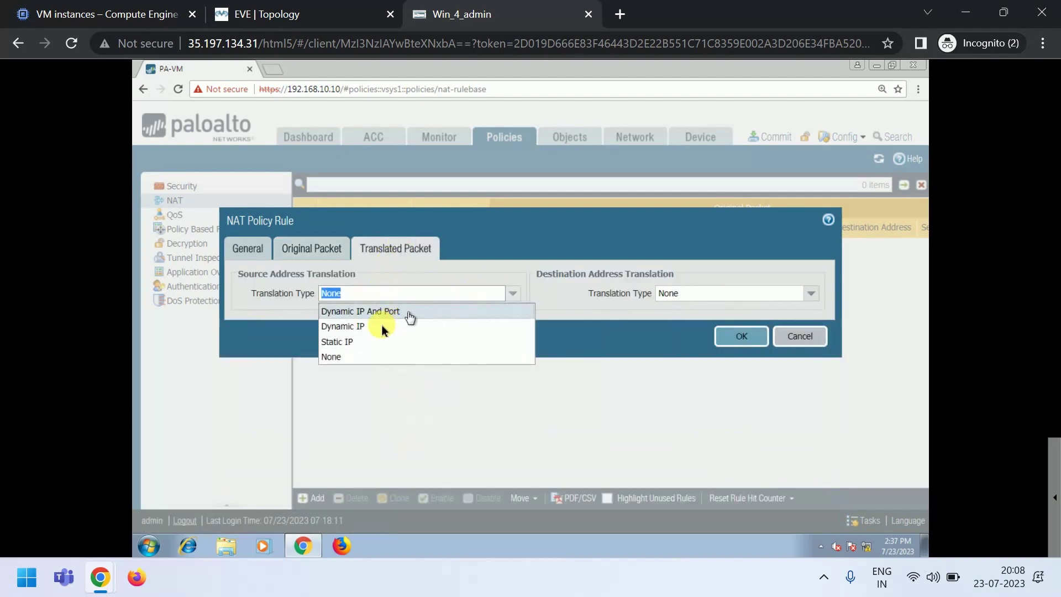
pyautogui.click(365, 310)
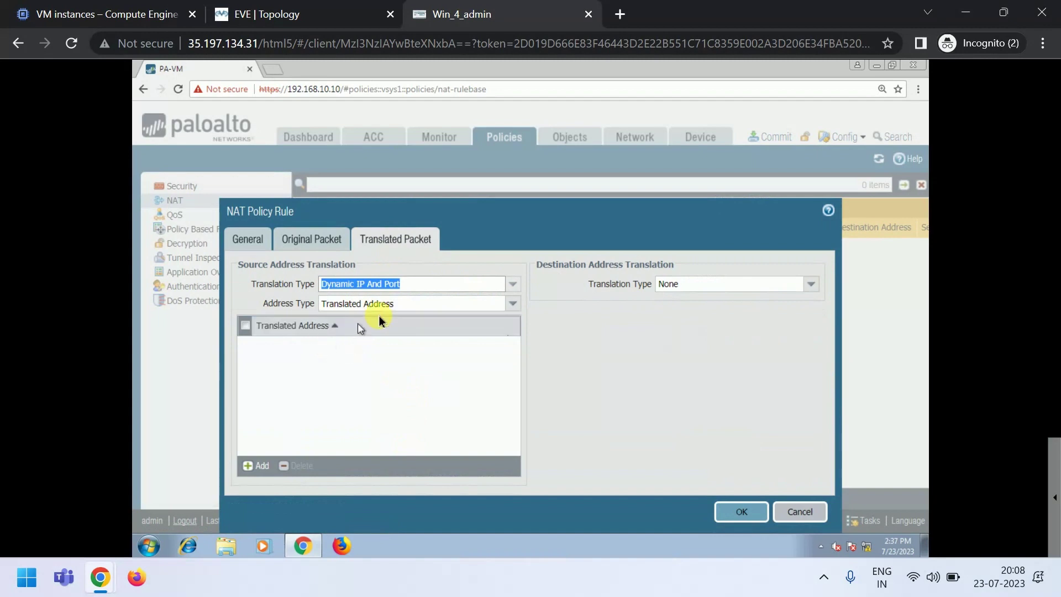
pyautogui.click(501, 304)
pyautogui.click(395, 322)
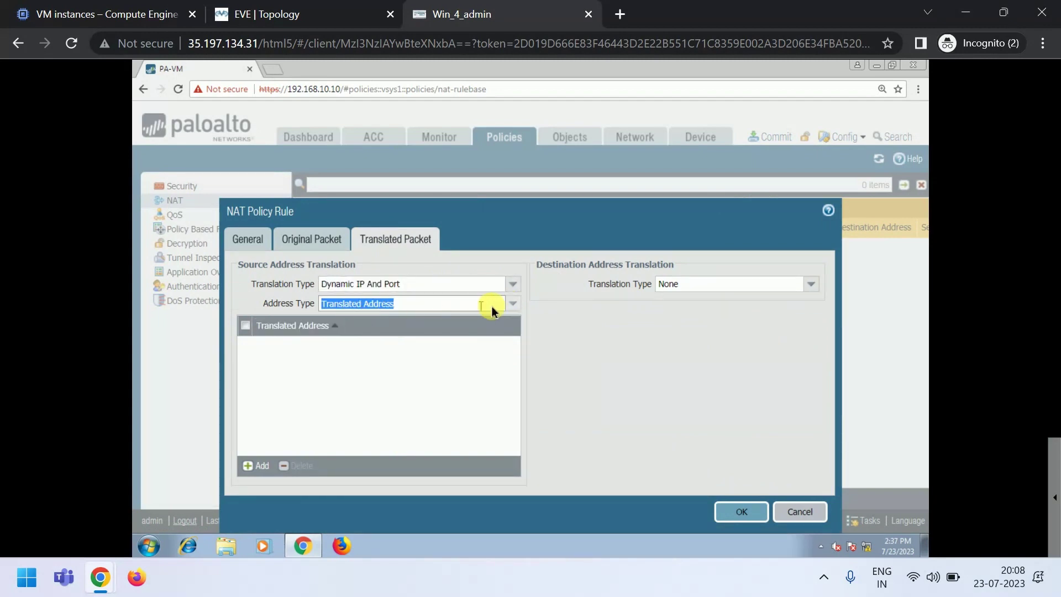
pyautogui.click(510, 303)
pyautogui.click(412, 335)
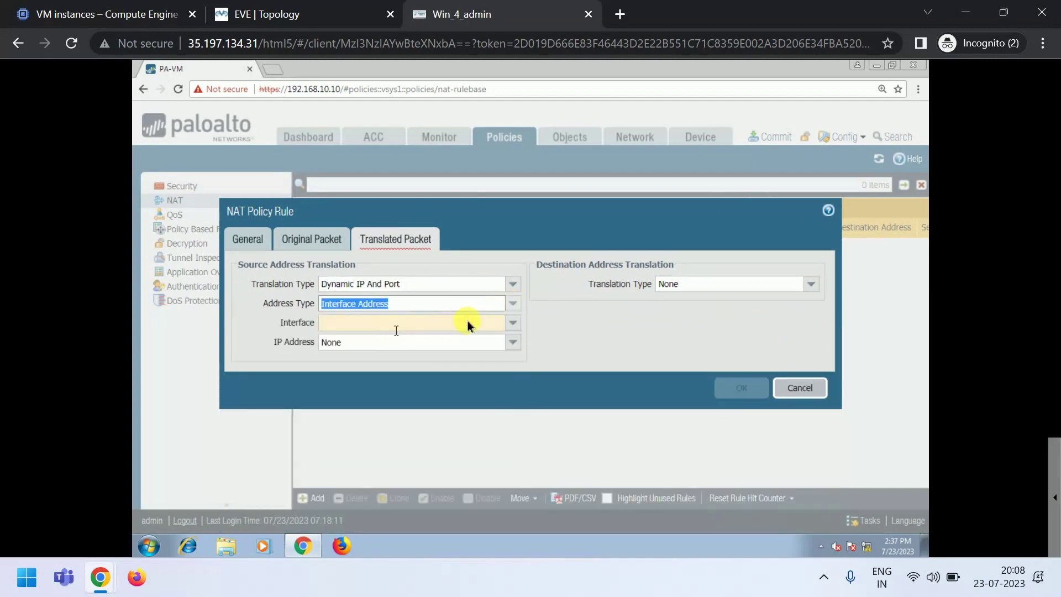
pyautogui.click(510, 324)
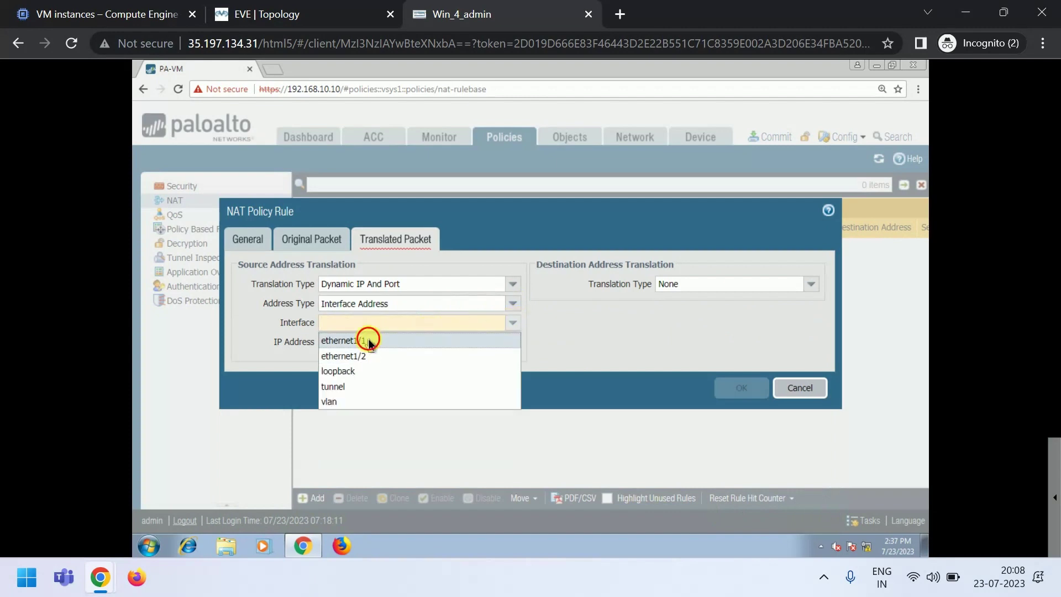
pyautogui.click(367, 340)
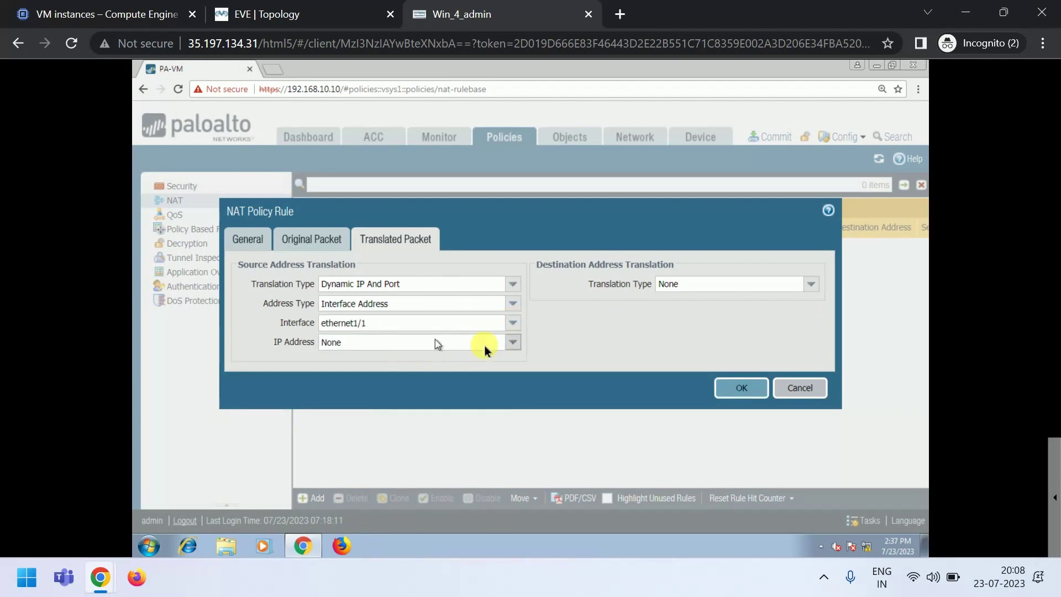
pyautogui.click(505, 341)
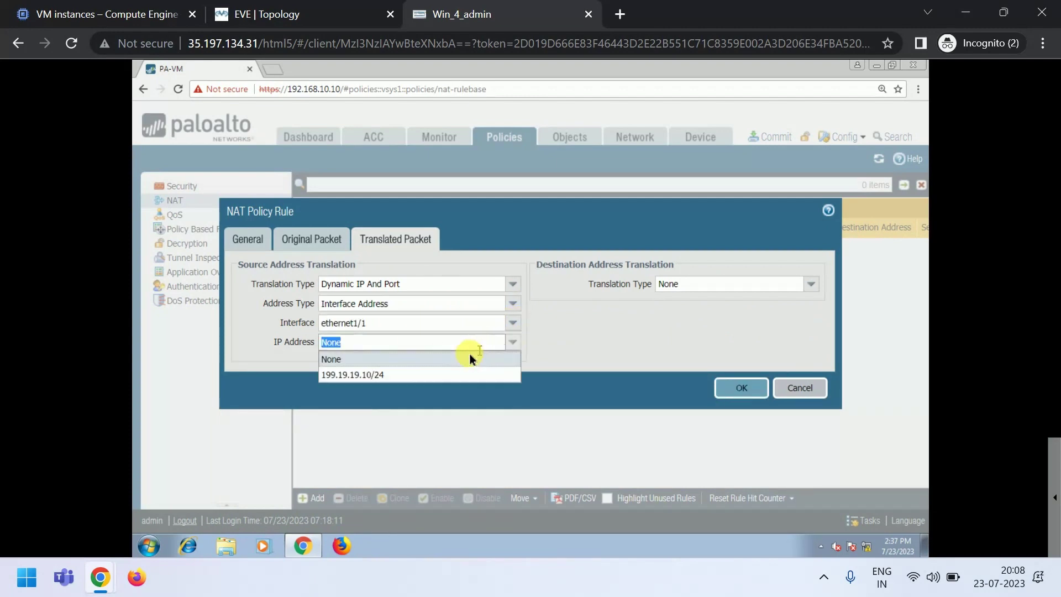
# - Use 199.19.19.10/24 as the translated address, save the NAT rule, and go to Security policies
pyautogui.click(363, 375)
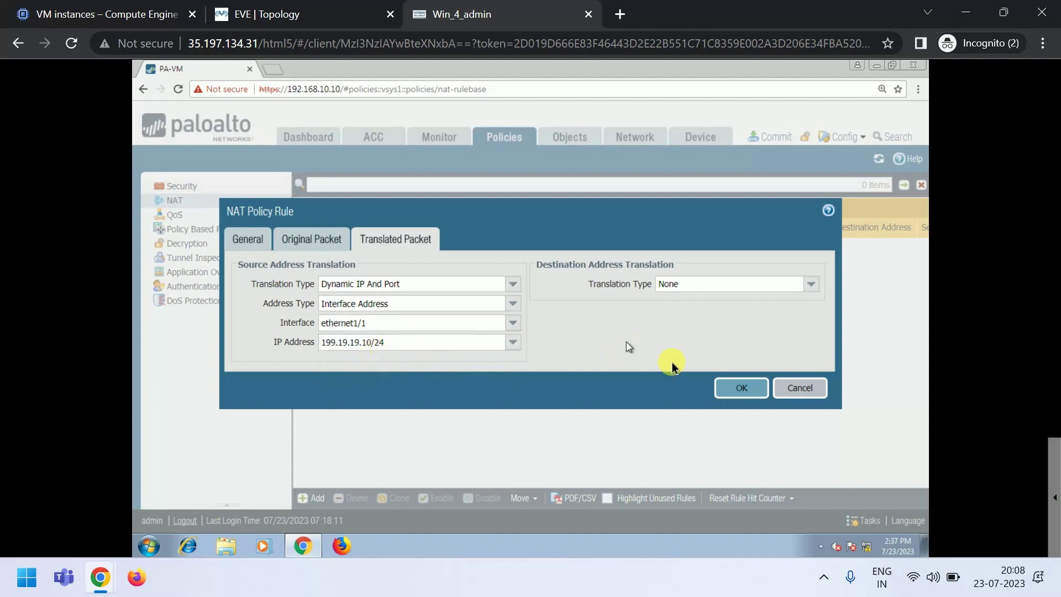
pyautogui.click(738, 387)
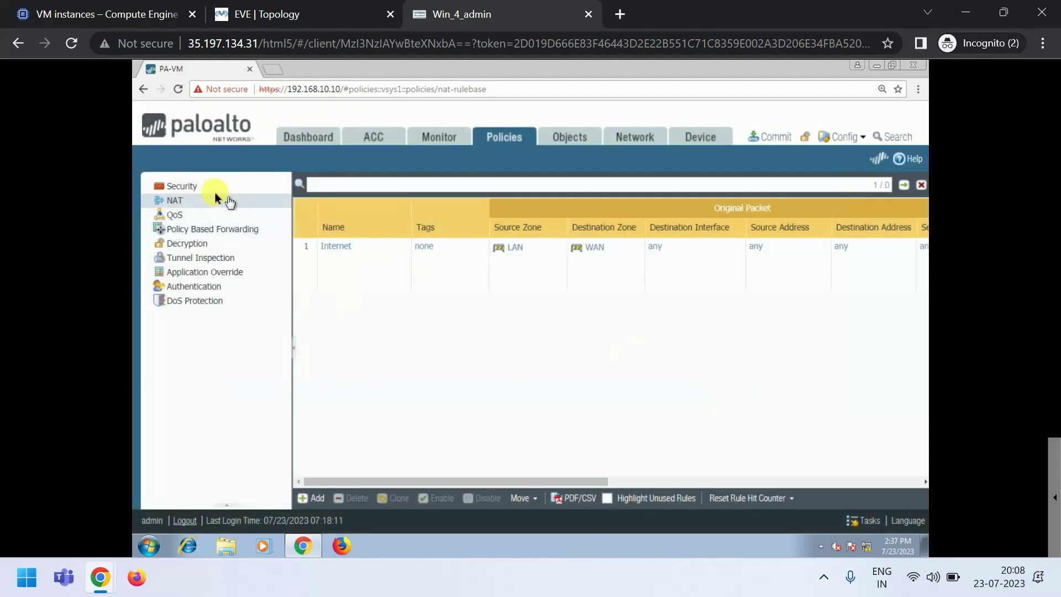
pyautogui.click(182, 189)
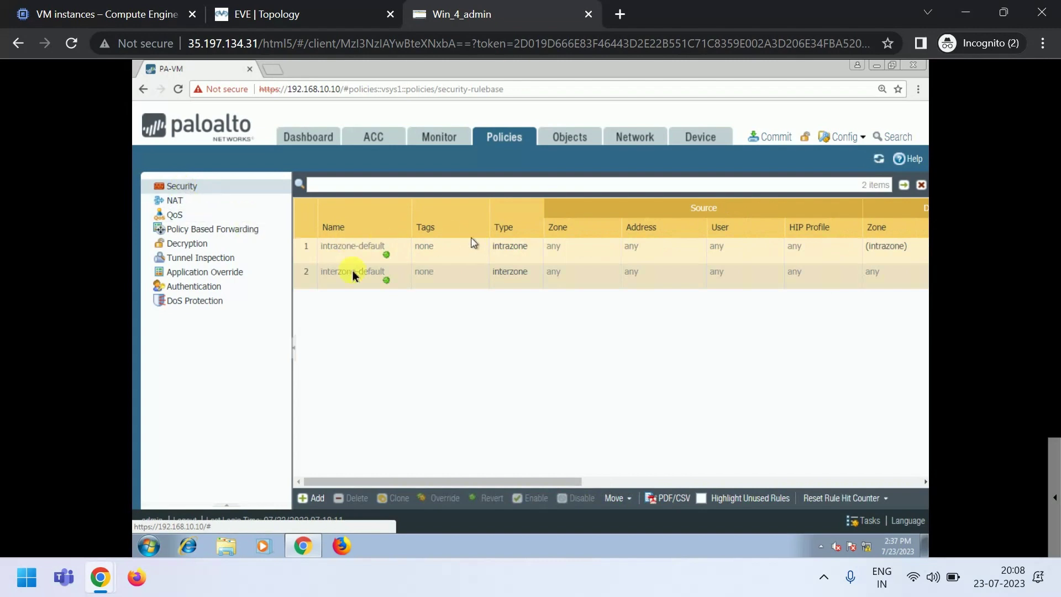
# - Start a security rule named LAN-WAN with LAN as its source zone
pyautogui.click(318, 500)
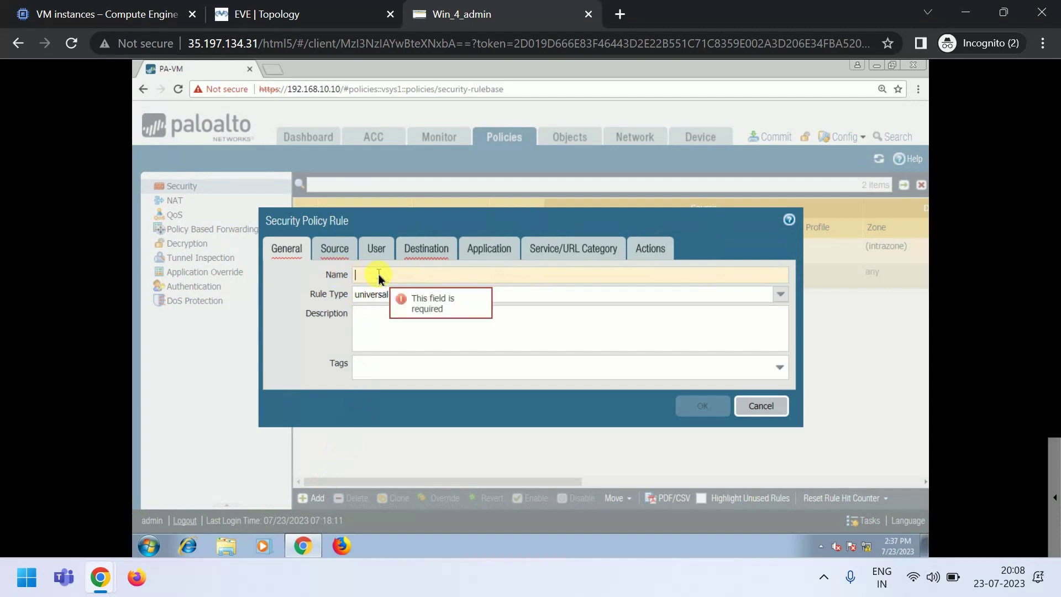
pyautogui.write('LAN-WAN')
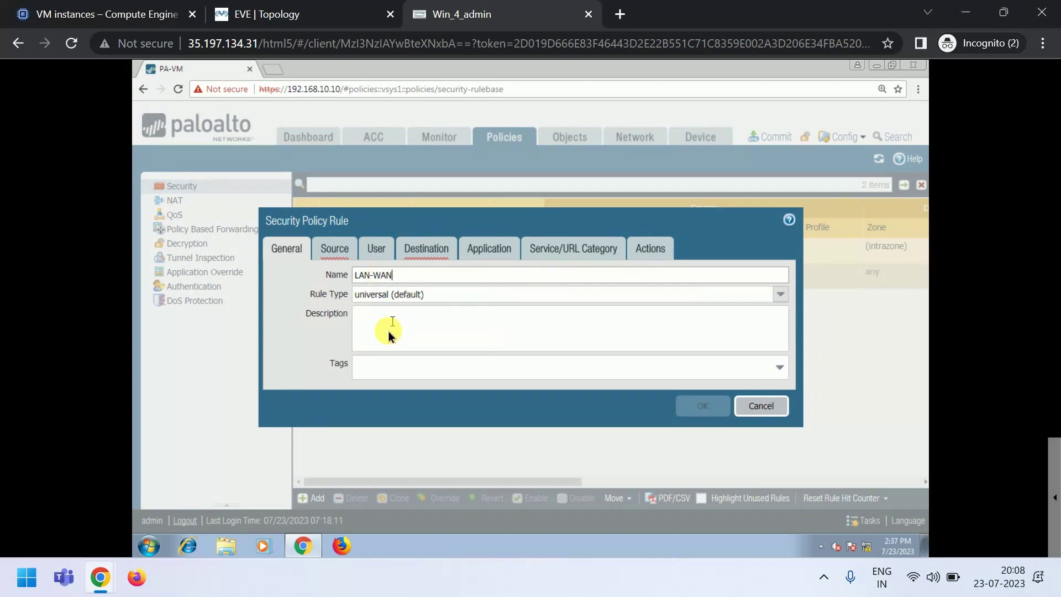
pyautogui.click(387, 337)
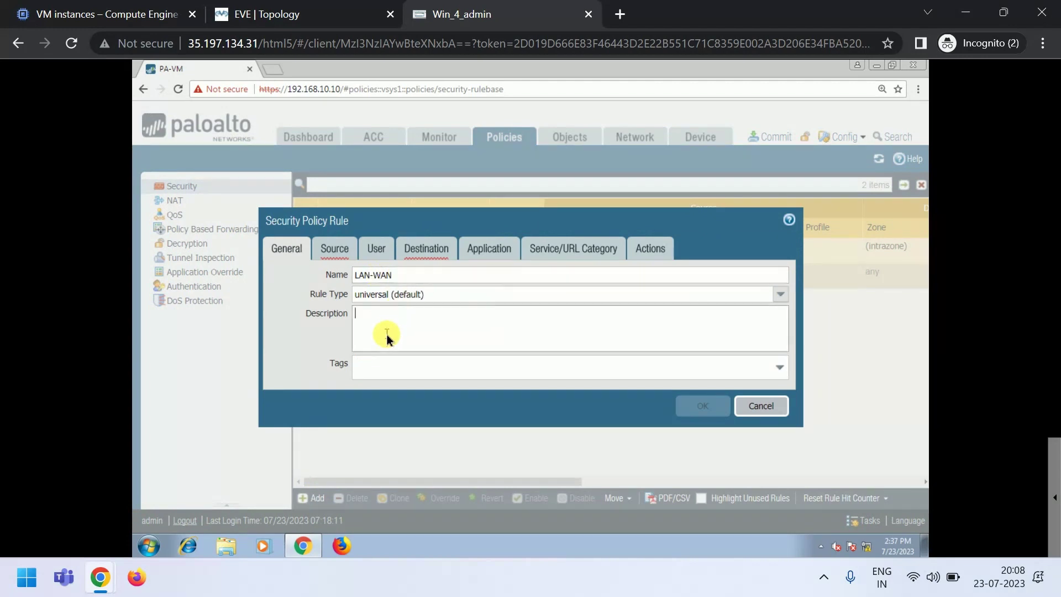
pyautogui.click(337, 248)
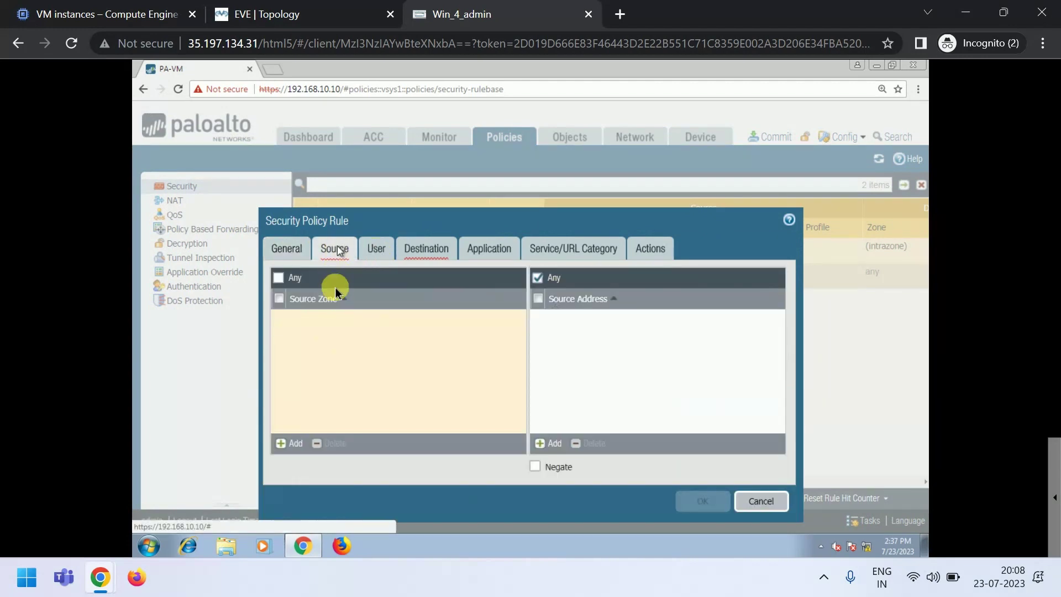
pyautogui.click(291, 443)
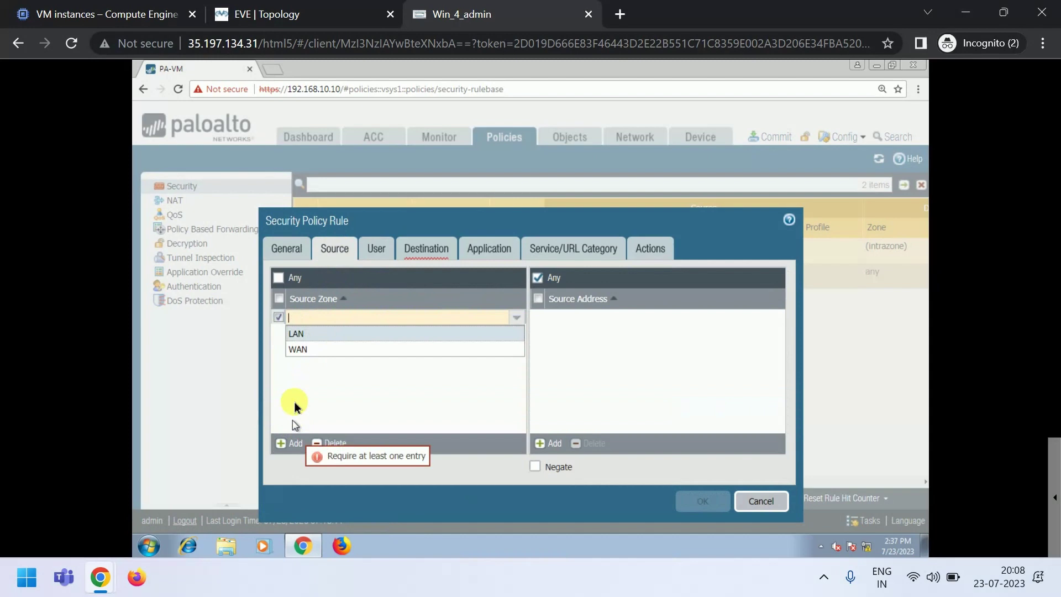
pyautogui.click(304, 333)
pyautogui.click(411, 356)
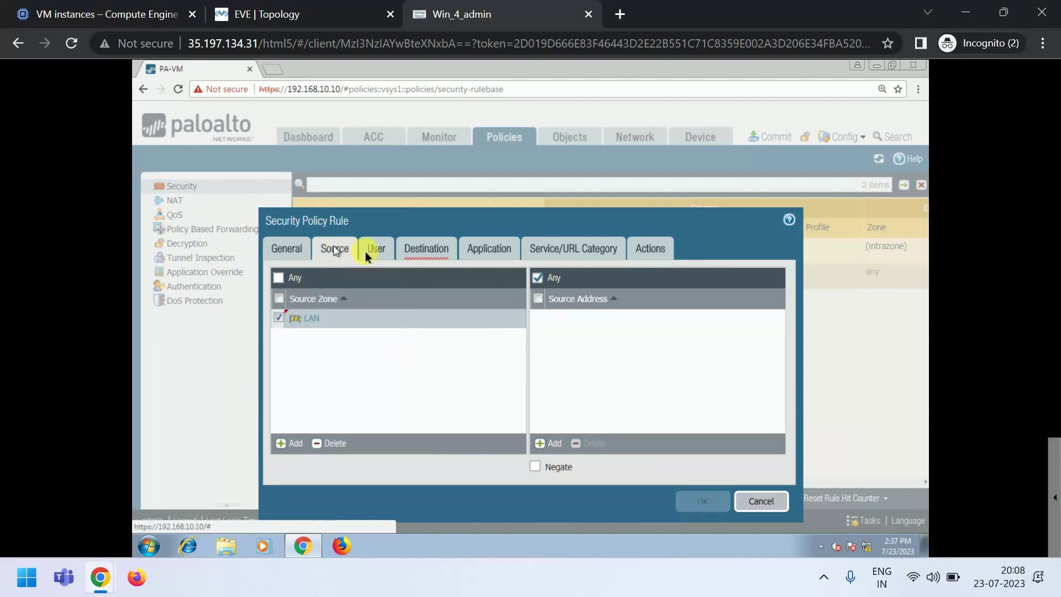
# - Set WAN as the destination zone, confirm the Allow action, and save the rule
pyautogui.click(425, 249)
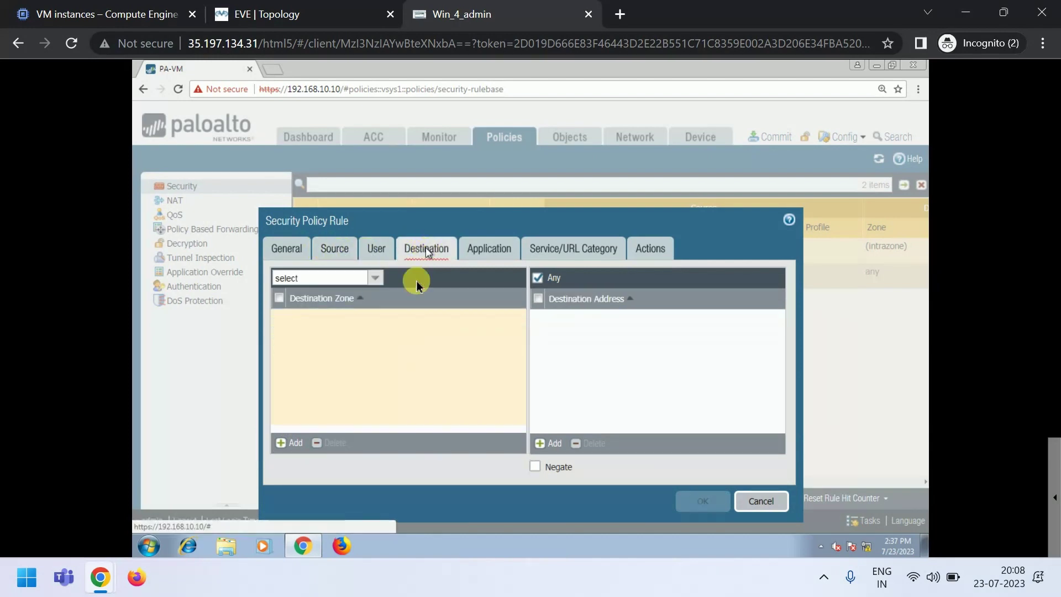
pyautogui.click(292, 442)
pyautogui.click(304, 348)
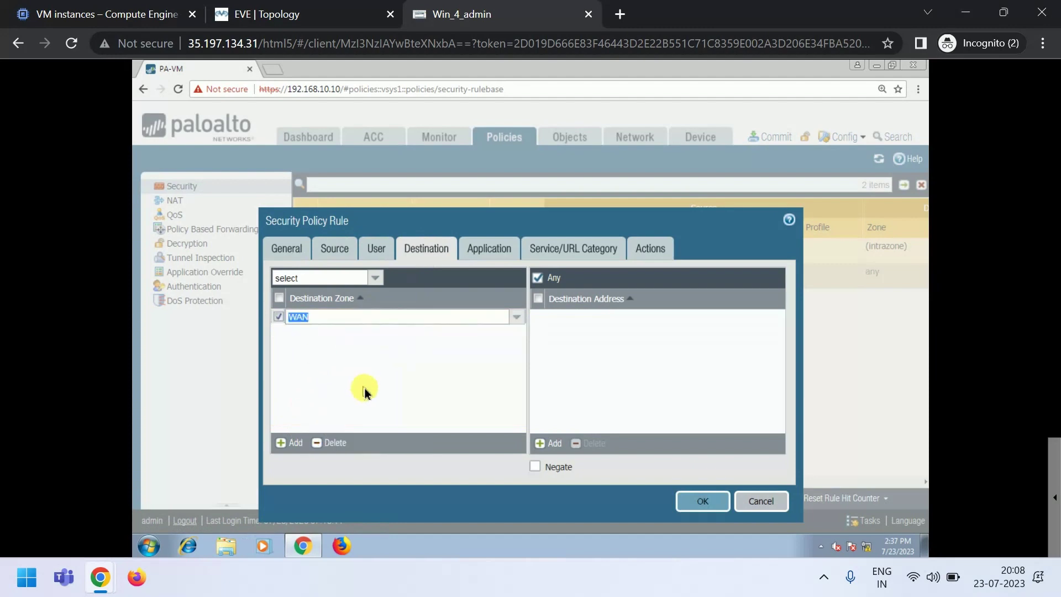
pyautogui.click(359, 391)
pyautogui.click(500, 245)
pyautogui.click(558, 248)
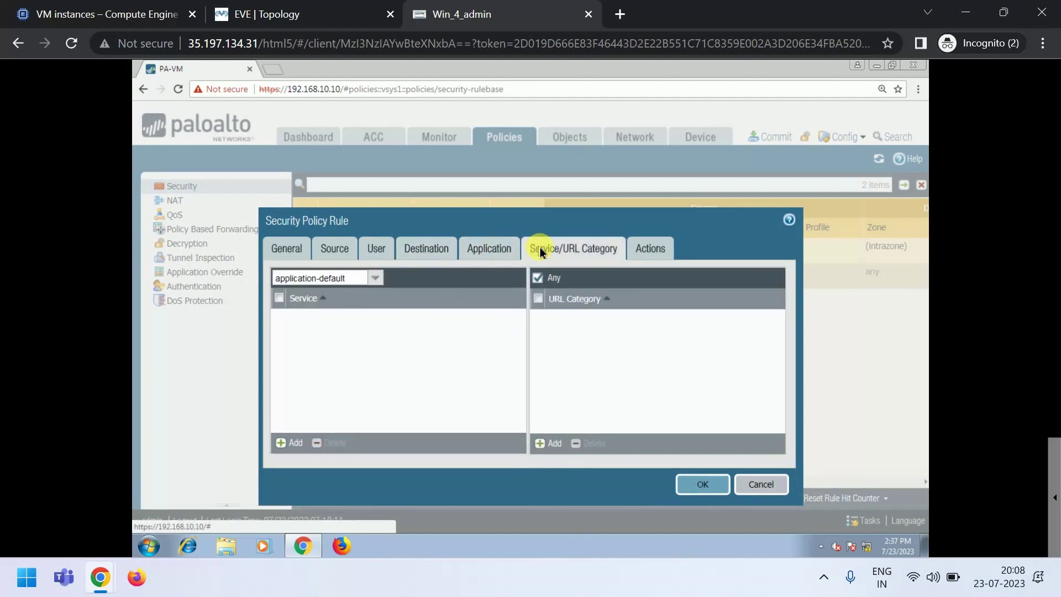
pyautogui.click(651, 250)
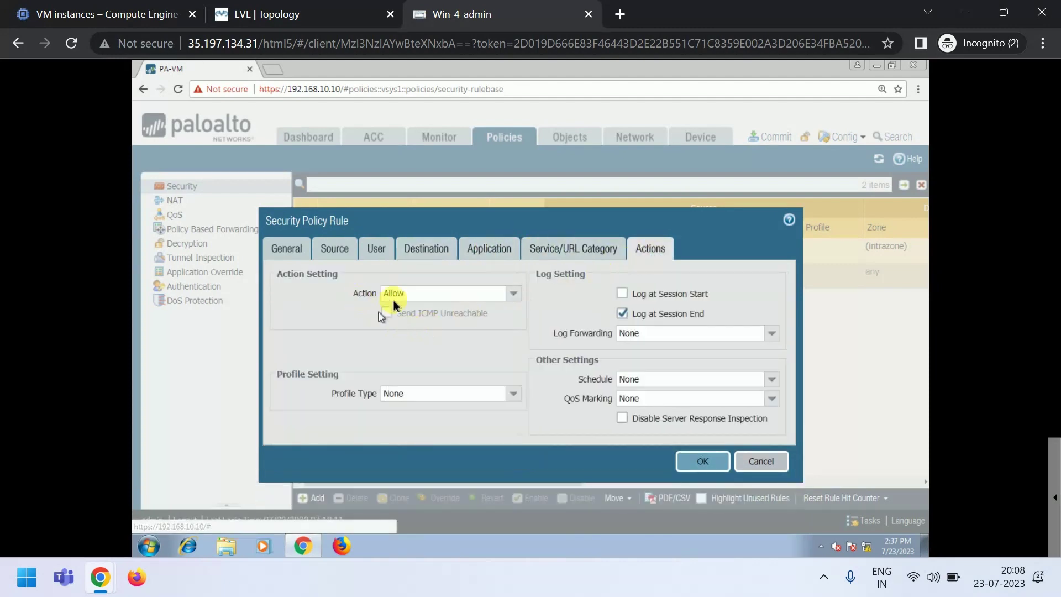
pyautogui.click(703, 461)
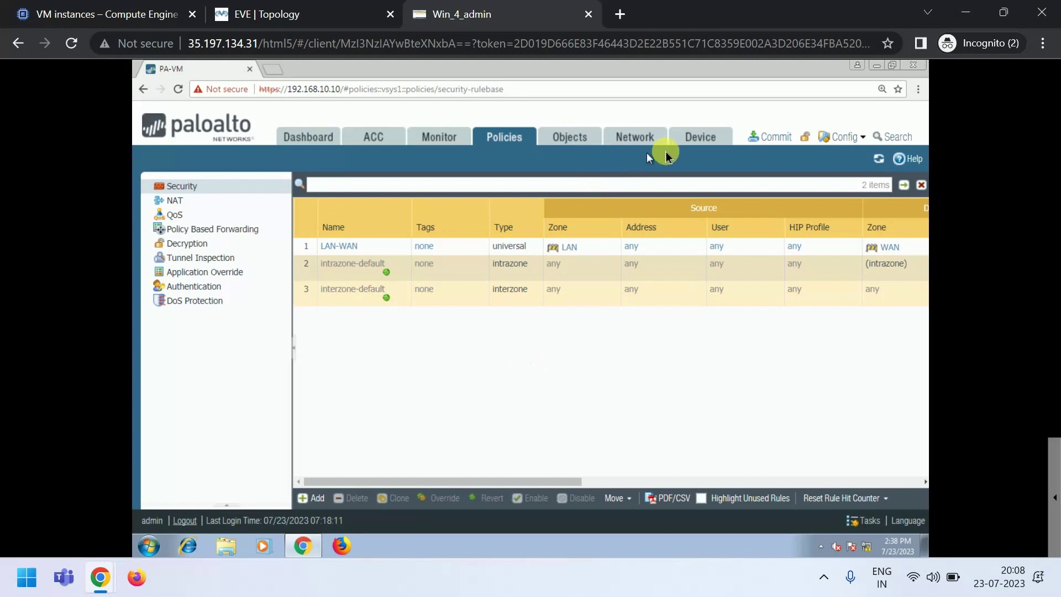
# - Review the firewall's zones, ethernet interface addresses and virtual routers under Network
pyautogui.click(691, 138)
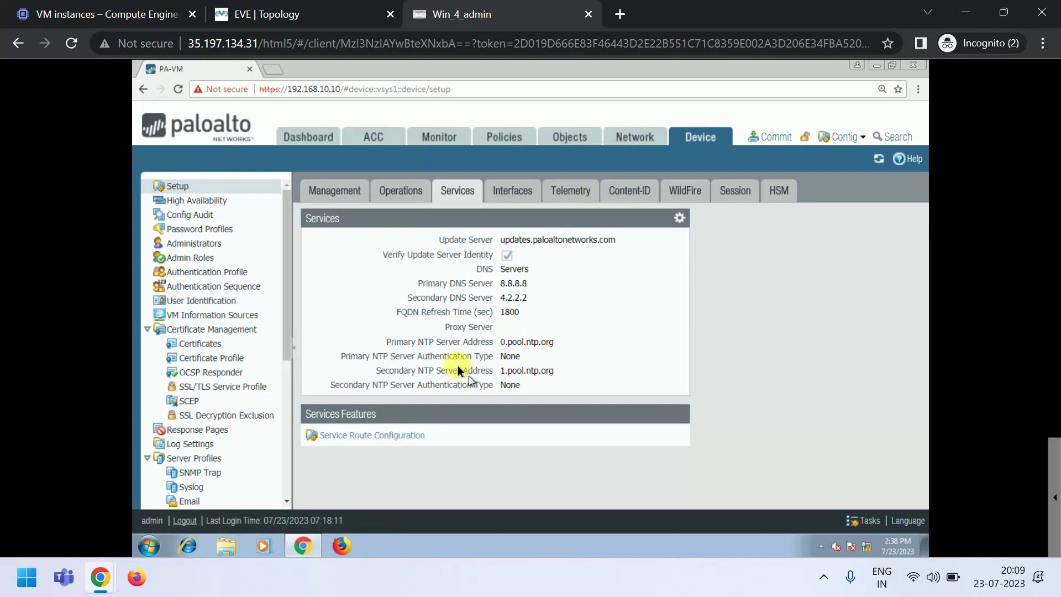
pyautogui.click(626, 145)
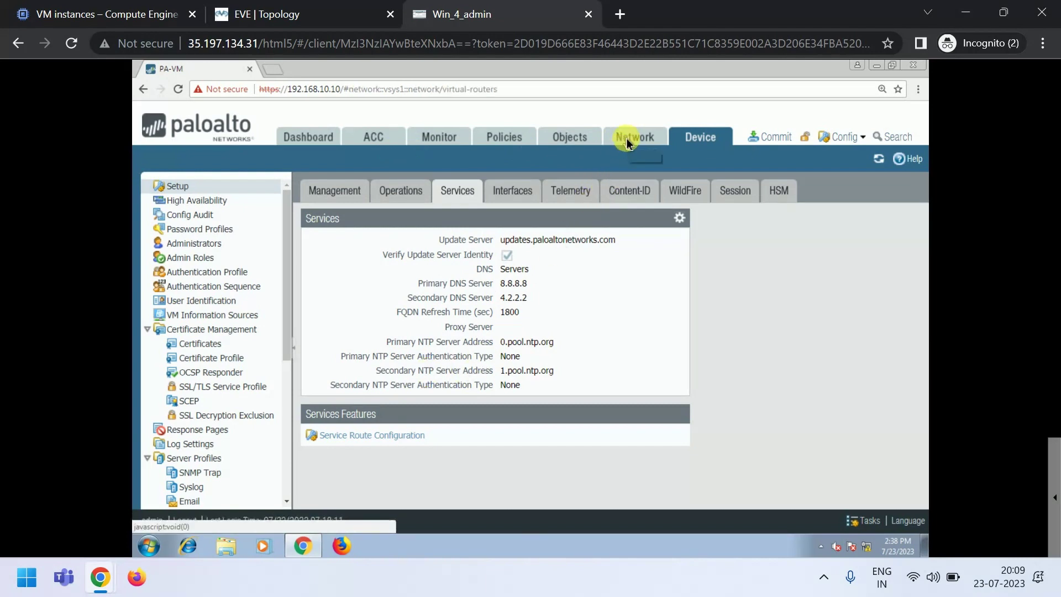
pyautogui.click(168, 200)
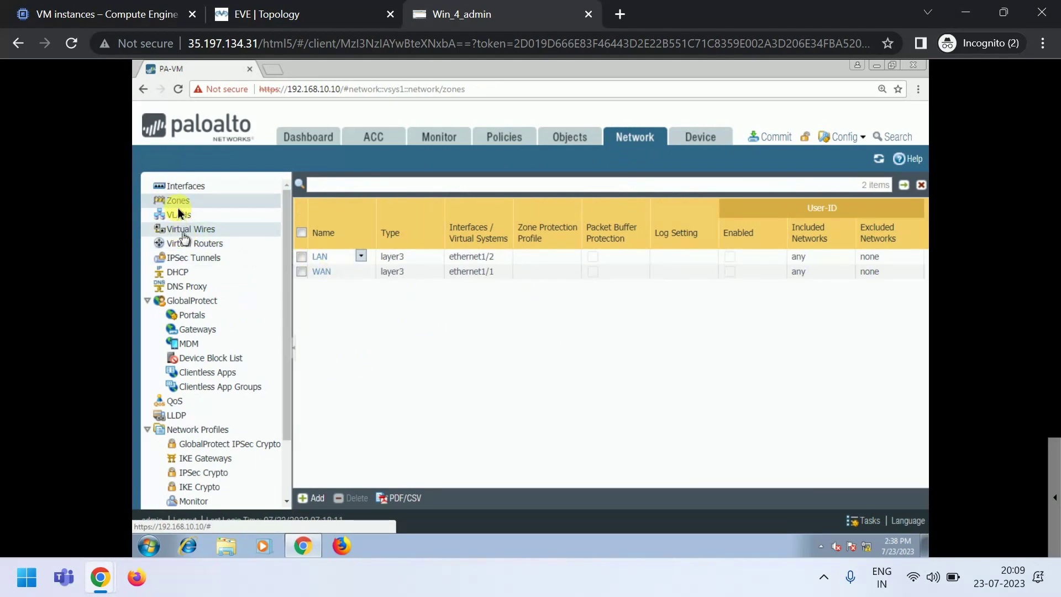
pyautogui.click(178, 185)
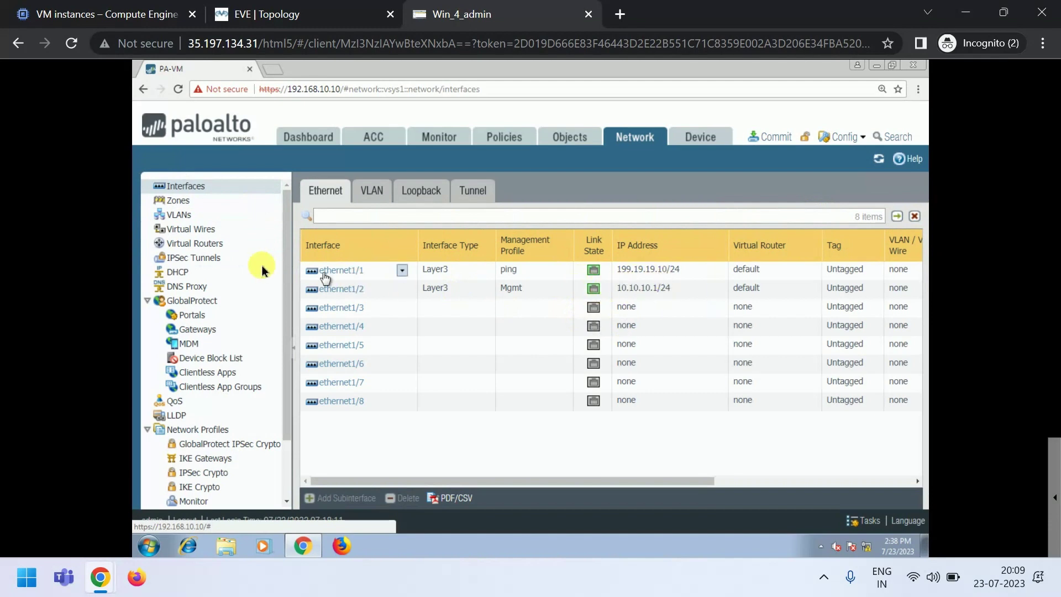
pyautogui.click(198, 244)
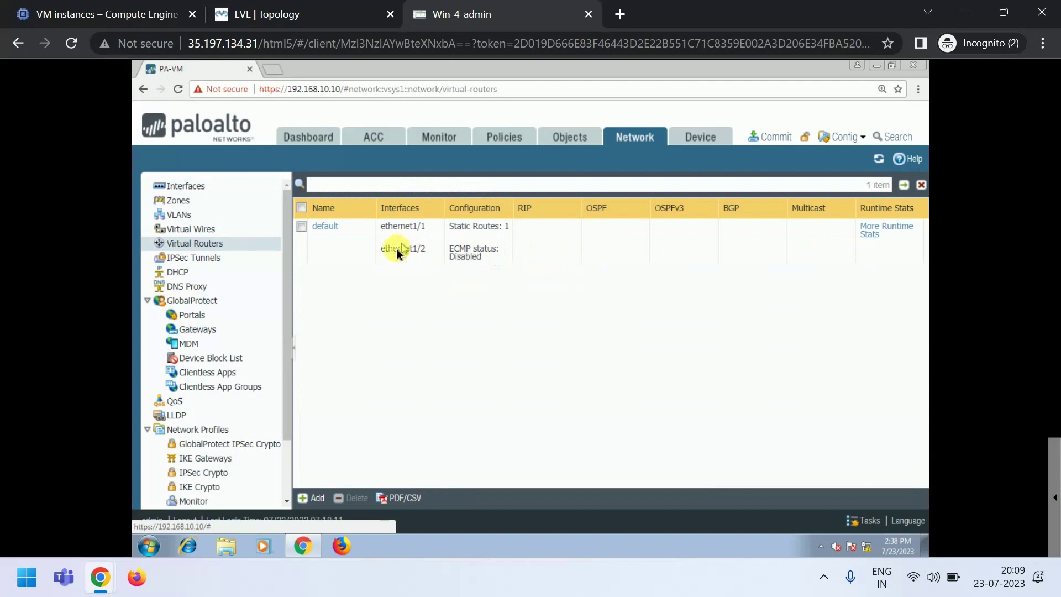
# - Check the default virtual router's static routes and close it without changes
pyautogui.click(330, 230)
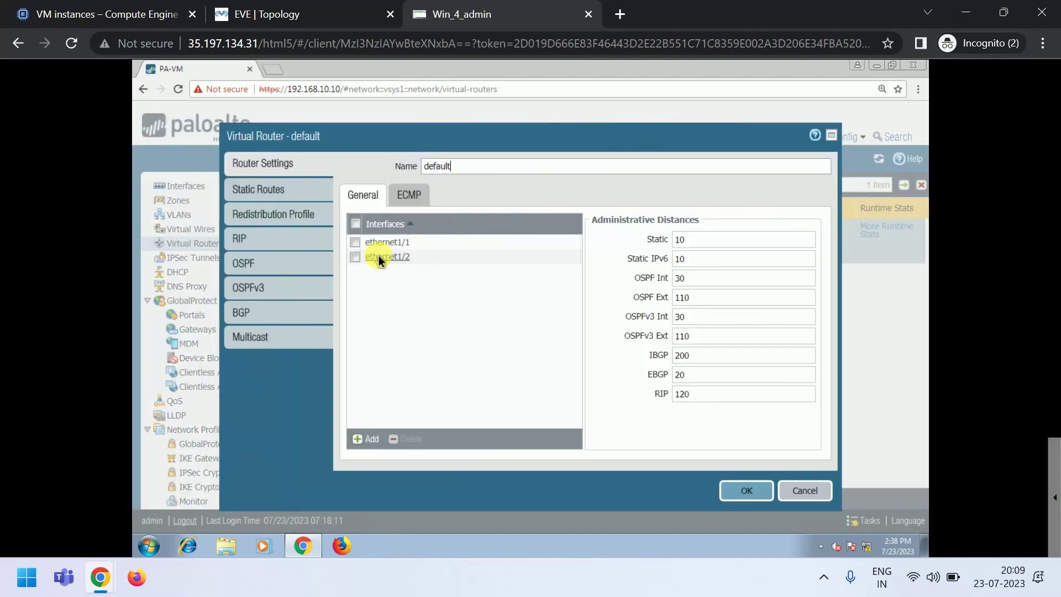
pyautogui.click(265, 189)
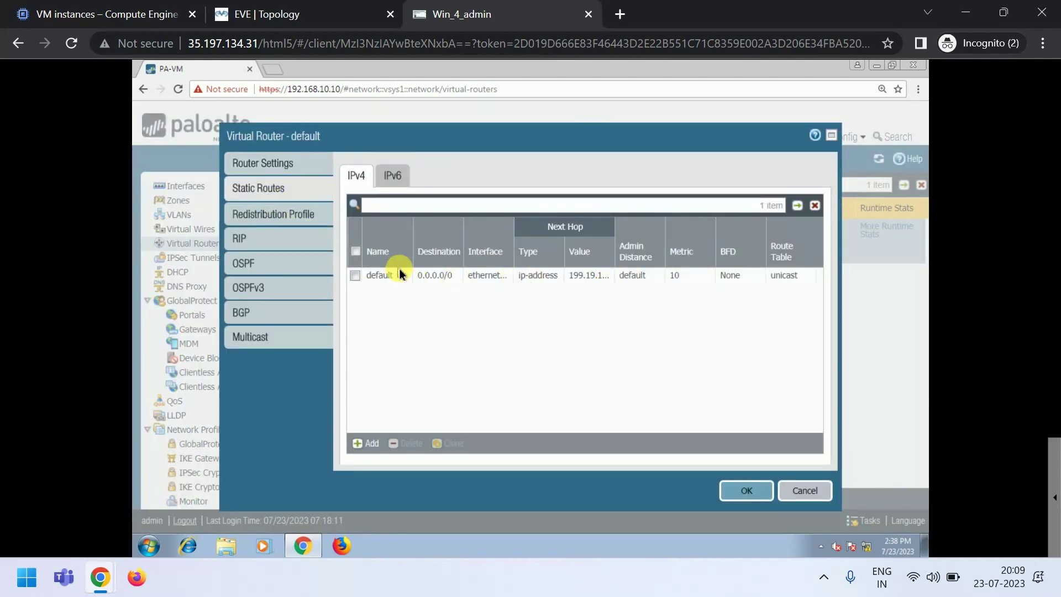
pyautogui.click(805, 491)
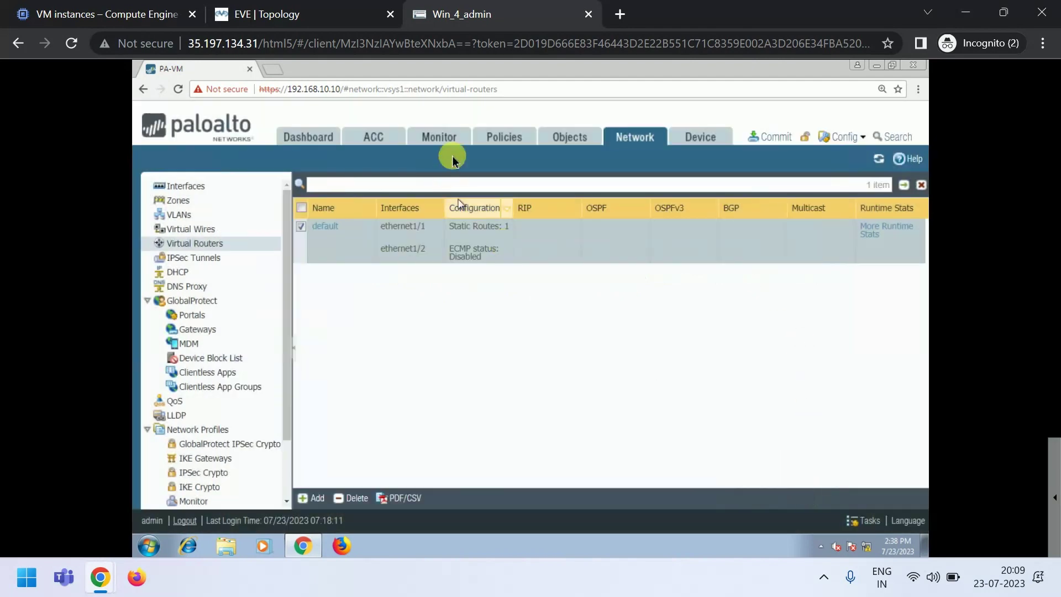
pyautogui.click(501, 138)
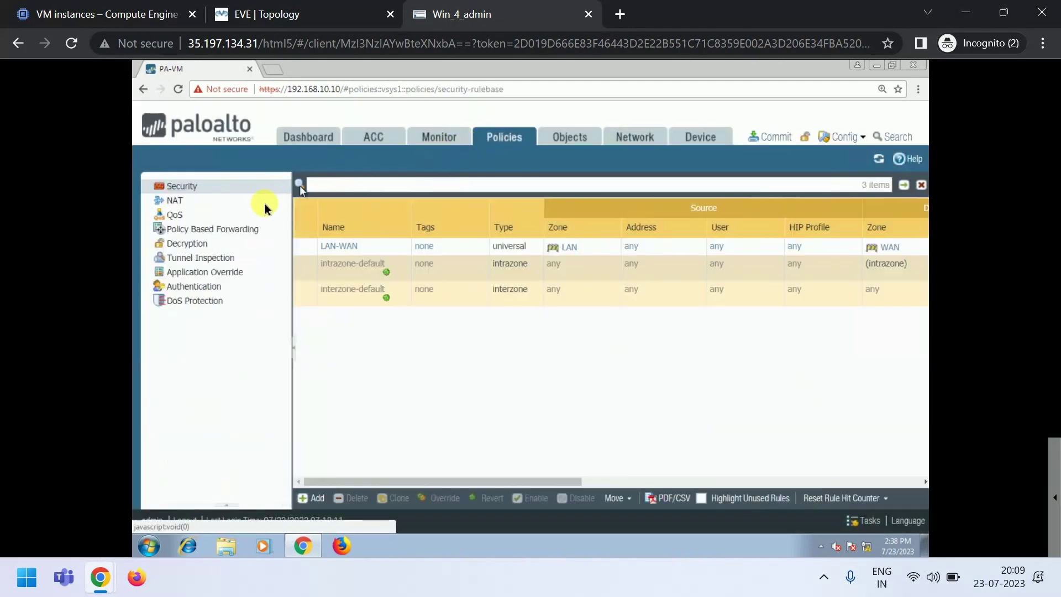
# - Commit the firewall configuration, dismiss the successful status, and go back to the topology
pyautogui.click(191, 202)
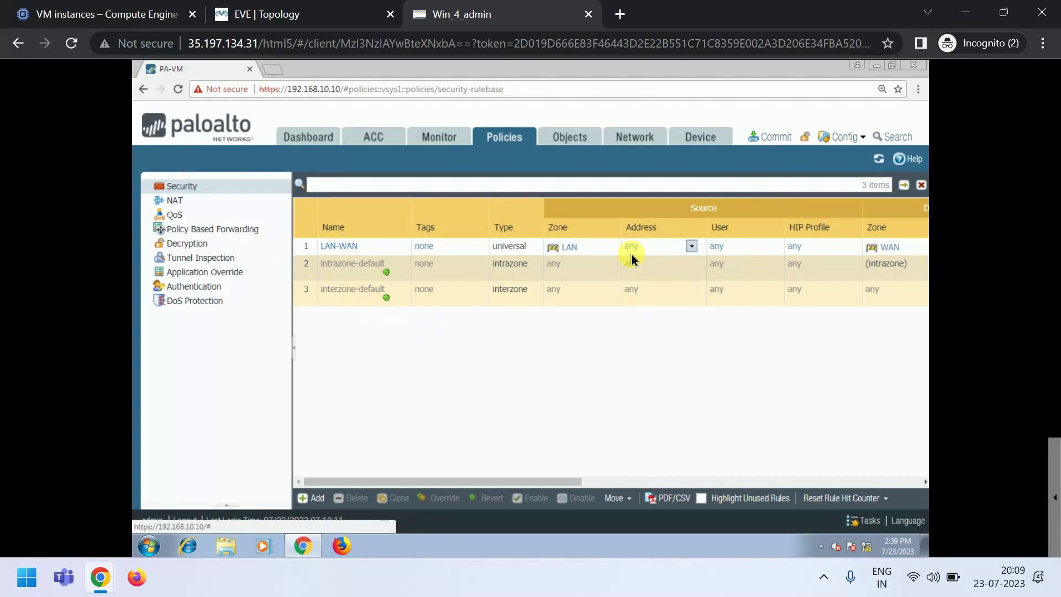
pyautogui.click(774, 139)
pyautogui.click(672, 496)
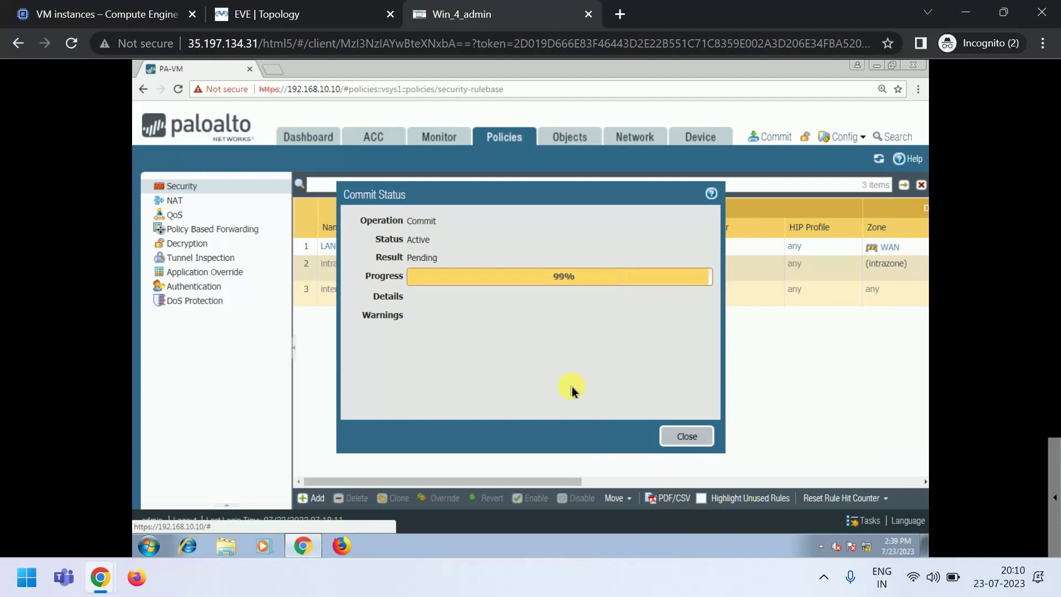
pyautogui.click(686, 436)
pyautogui.click(265, 13)
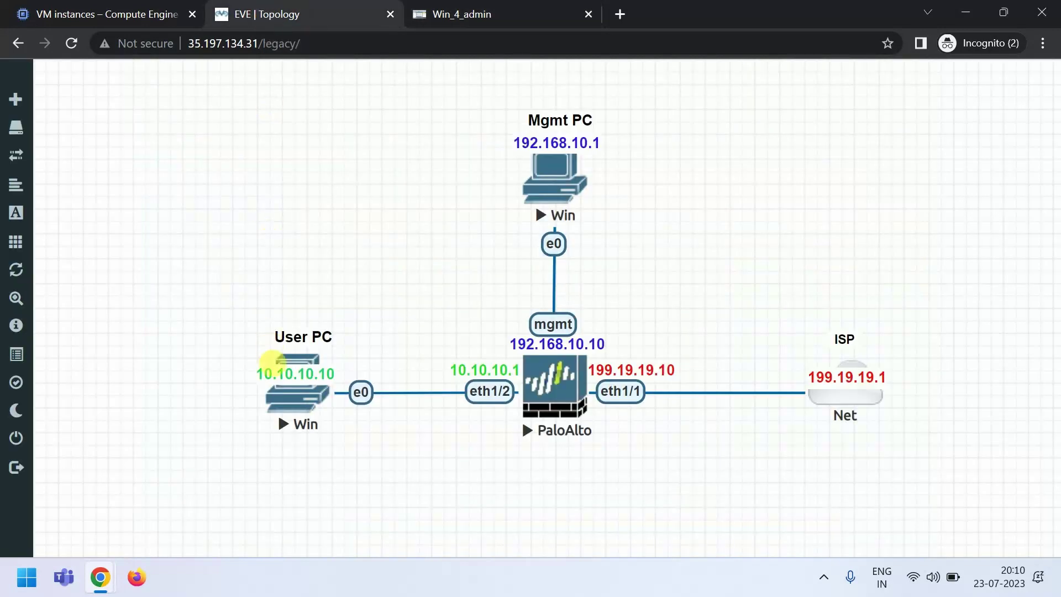
# - In the User PC's Chrome, search 'youtube' and load the YouTube site
pyautogui.click(292, 404)
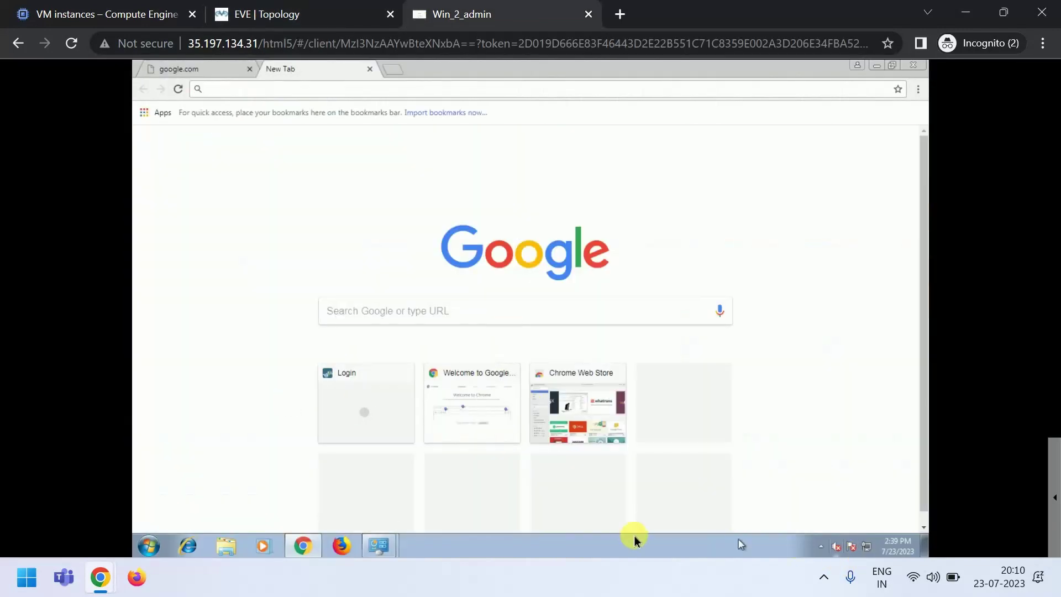
pyautogui.click(249, 68)
pyautogui.click(269, 69)
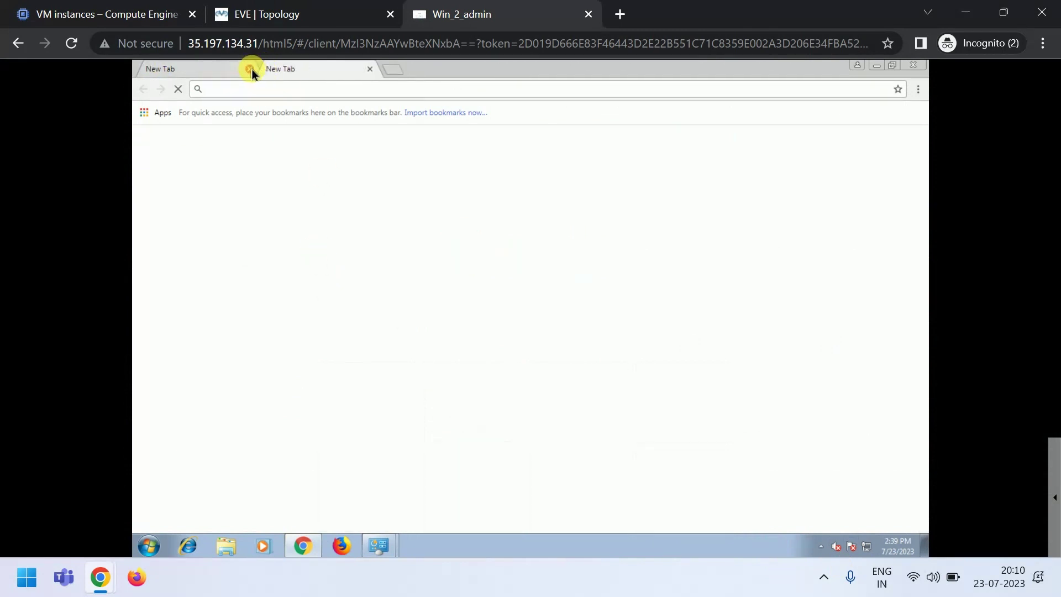
pyautogui.click(249, 68)
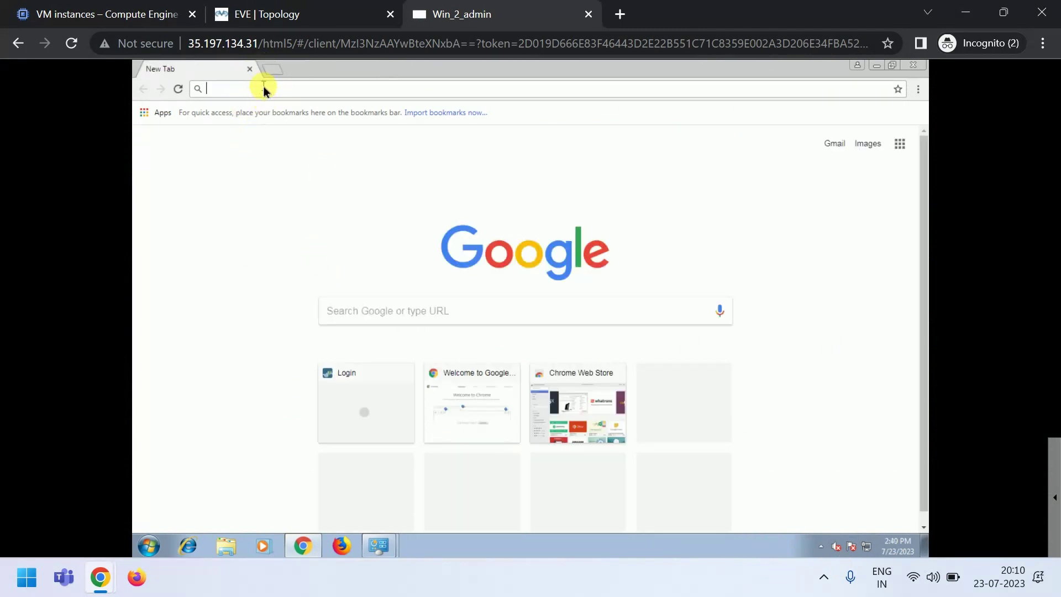
pyautogui.write('youtube')
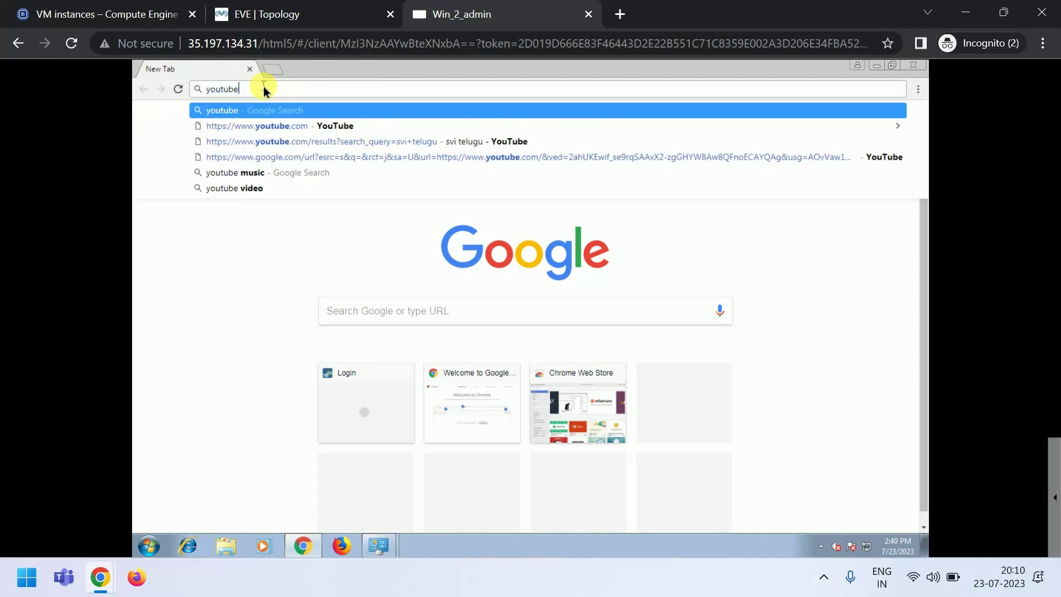
pyautogui.press('Return')
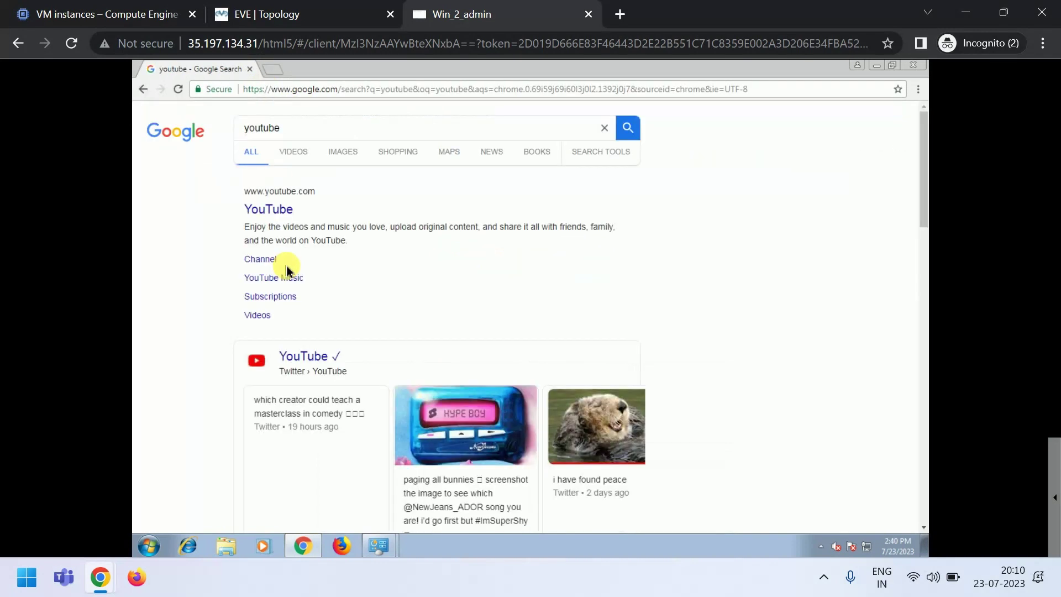
pyautogui.click(268, 208)
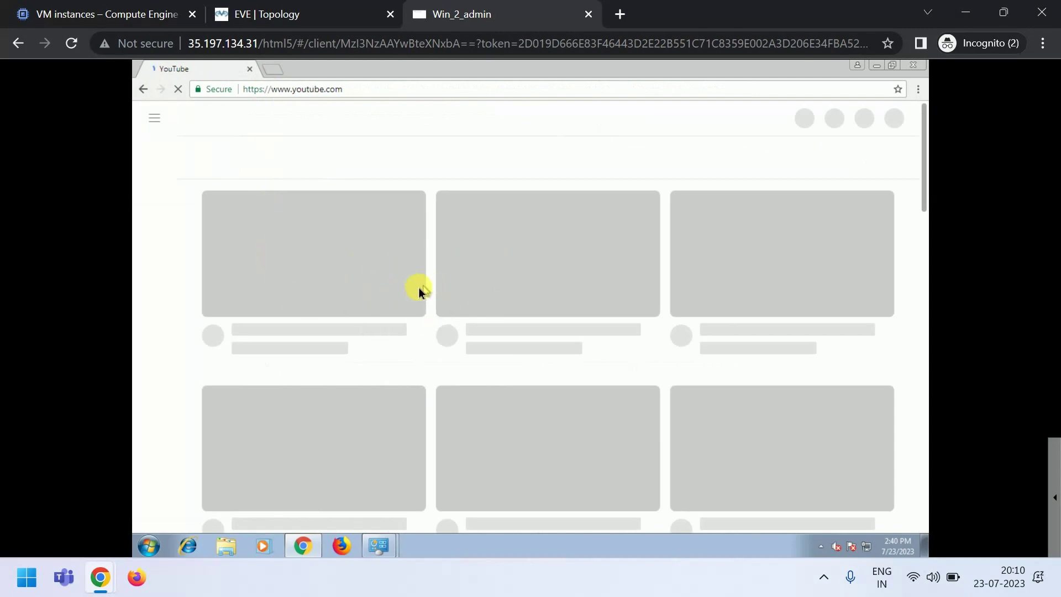
pyautogui.click(255, 15)
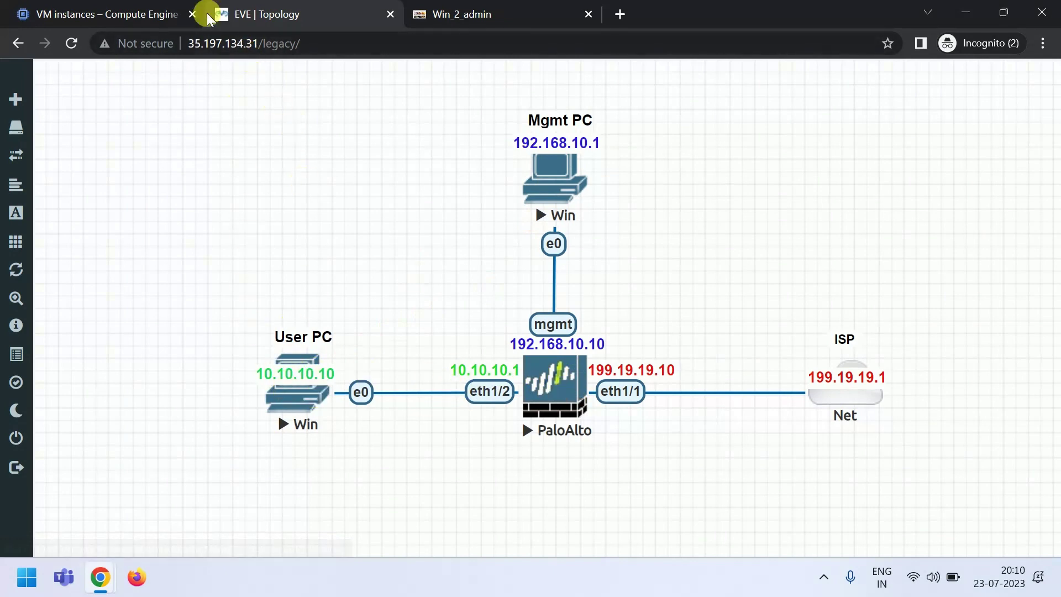
pyautogui.click(461, 13)
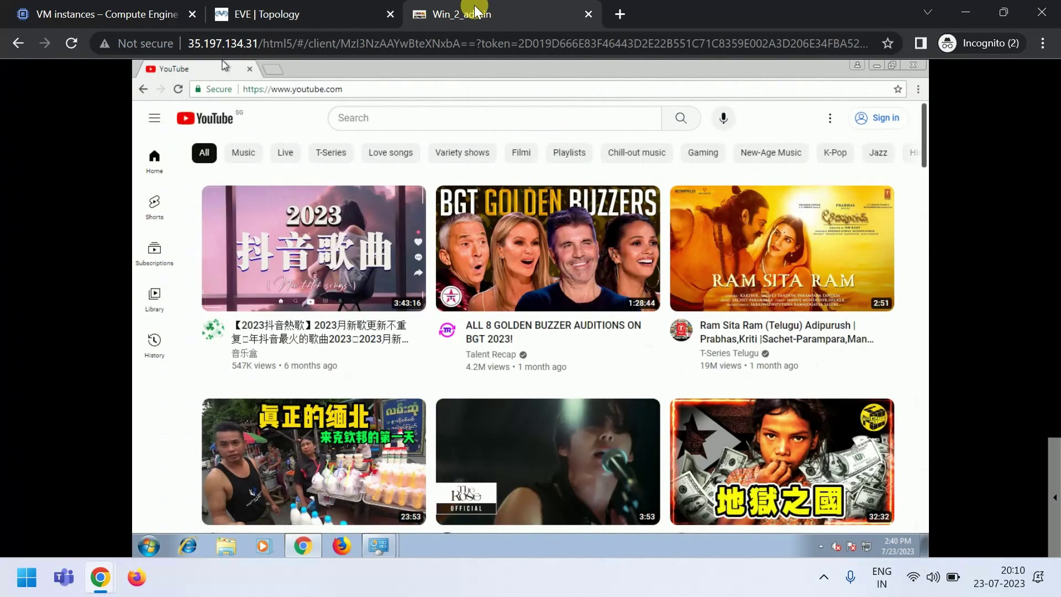
pyautogui.click(276, 67)
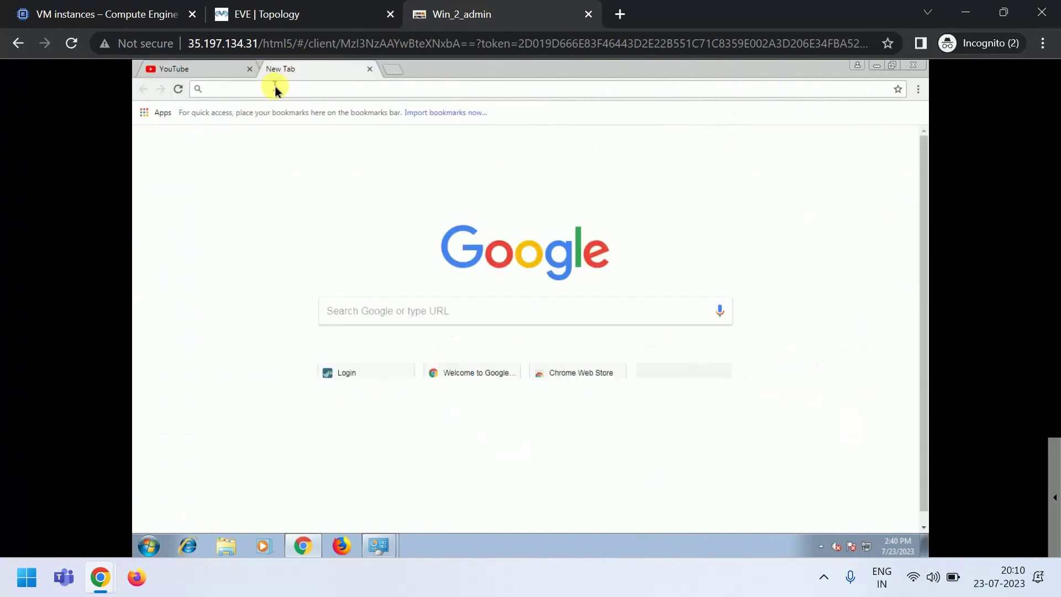
pyautogui.write('https://10.10.10.1')
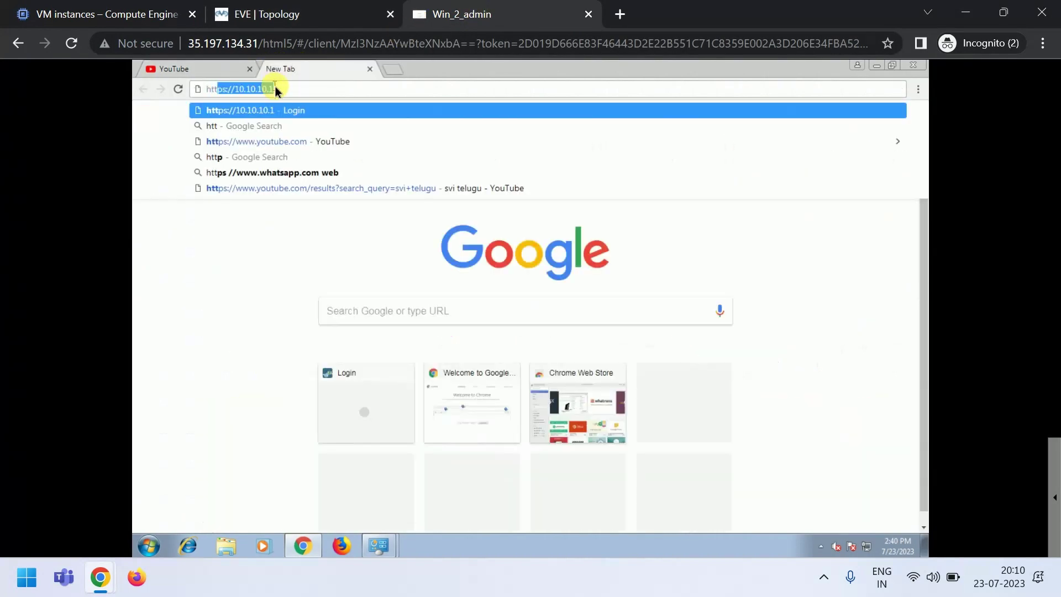
pyautogui.press('Return')
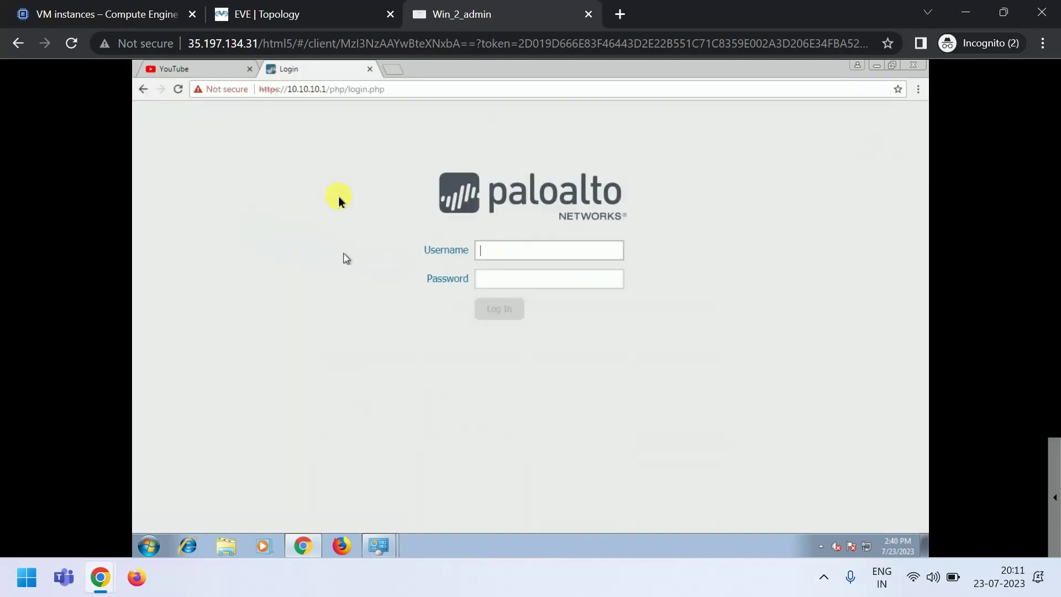
# - Sign in to the firewall web page with the admin credentials and dismiss the warning
pyautogui.write('admin')
pyautogui.press('Tab')
pyautogui.write('a')
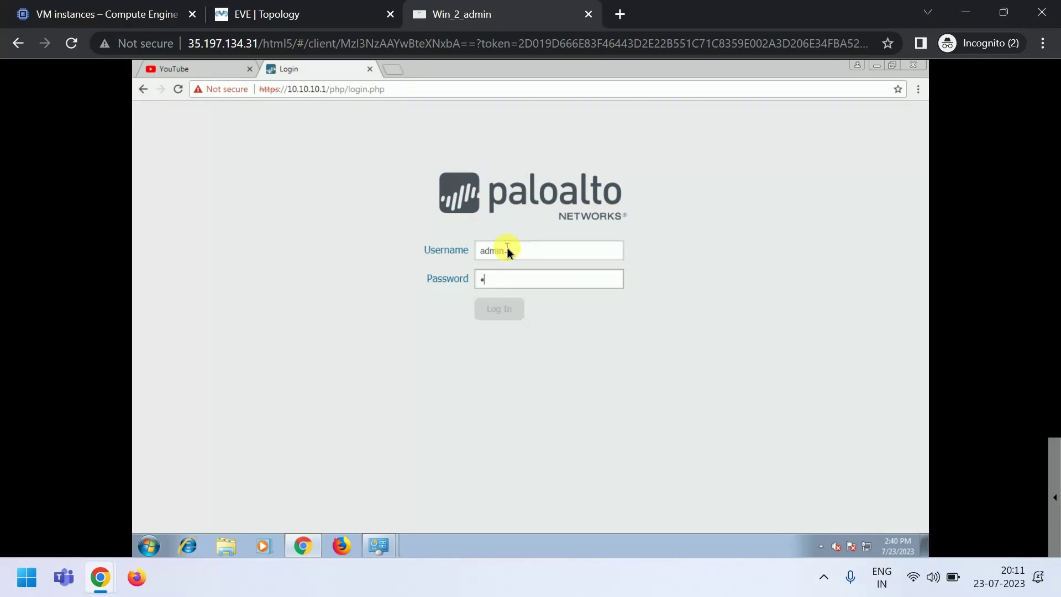
pyautogui.write('d')
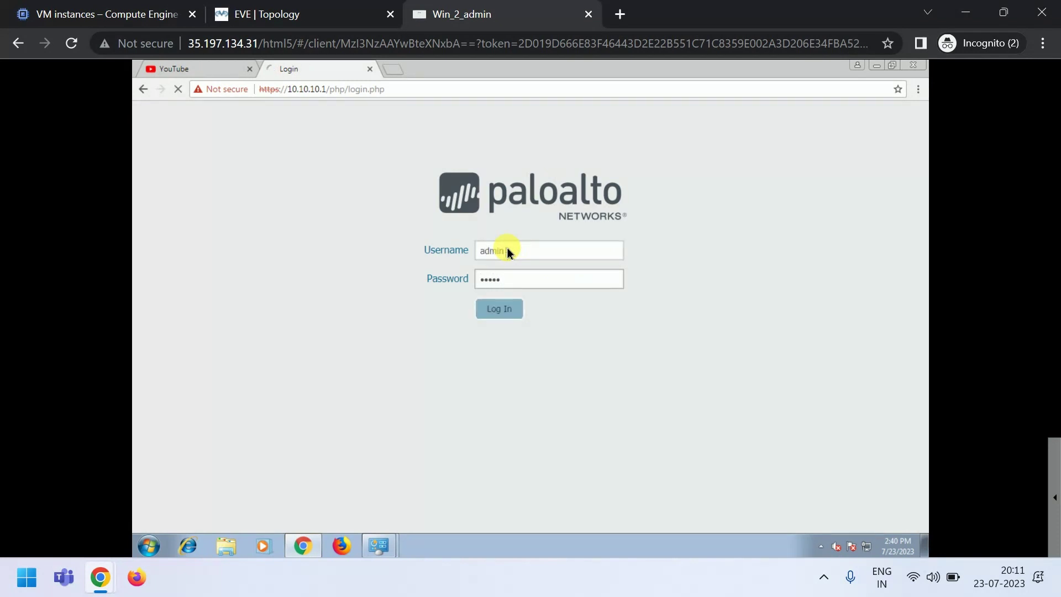
pyautogui.press('Return')
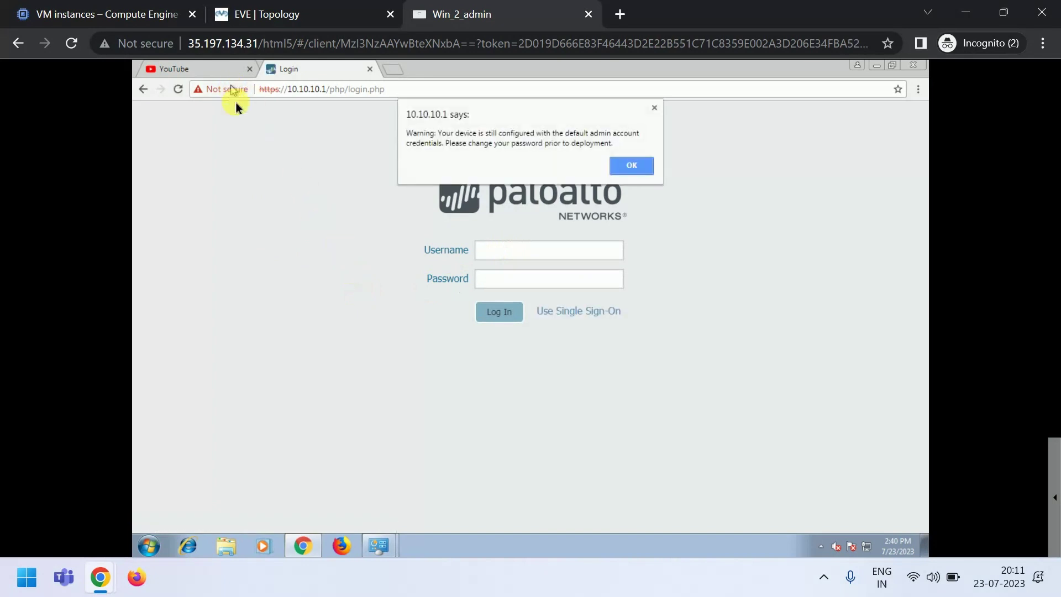
pyautogui.click(628, 167)
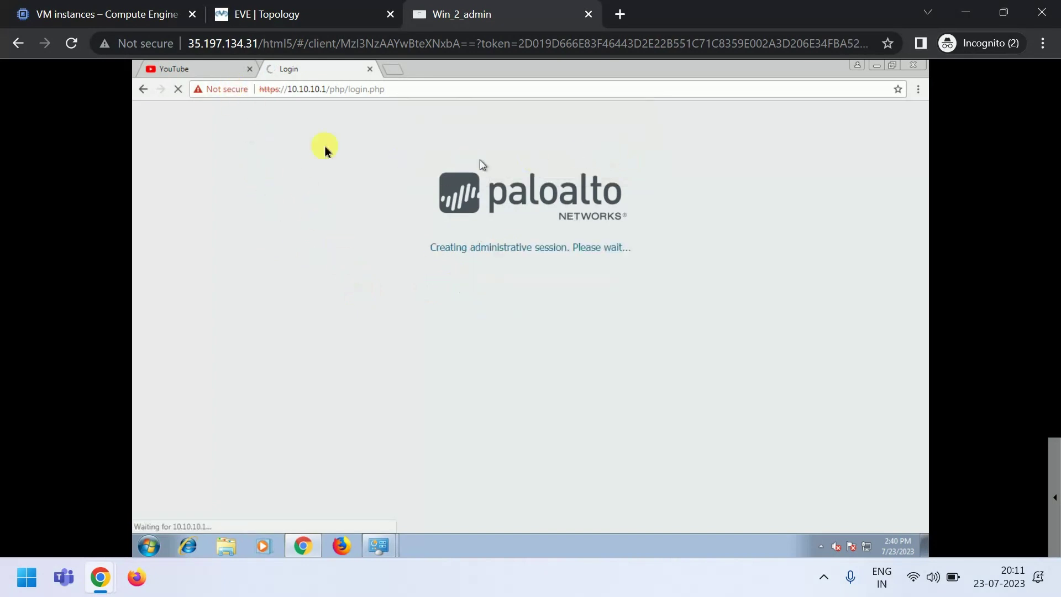
pyautogui.click(225, 17)
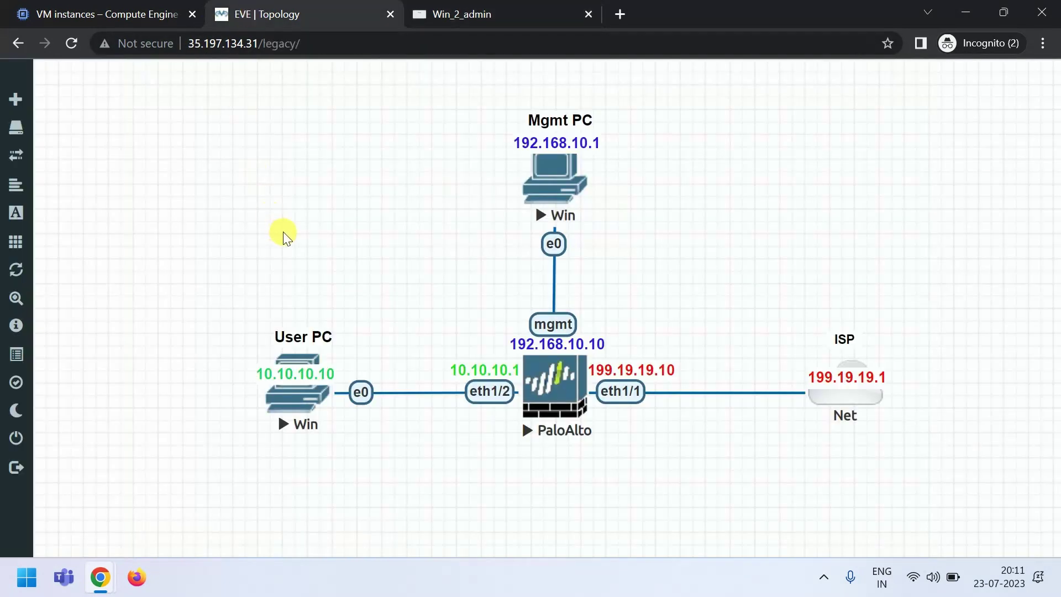